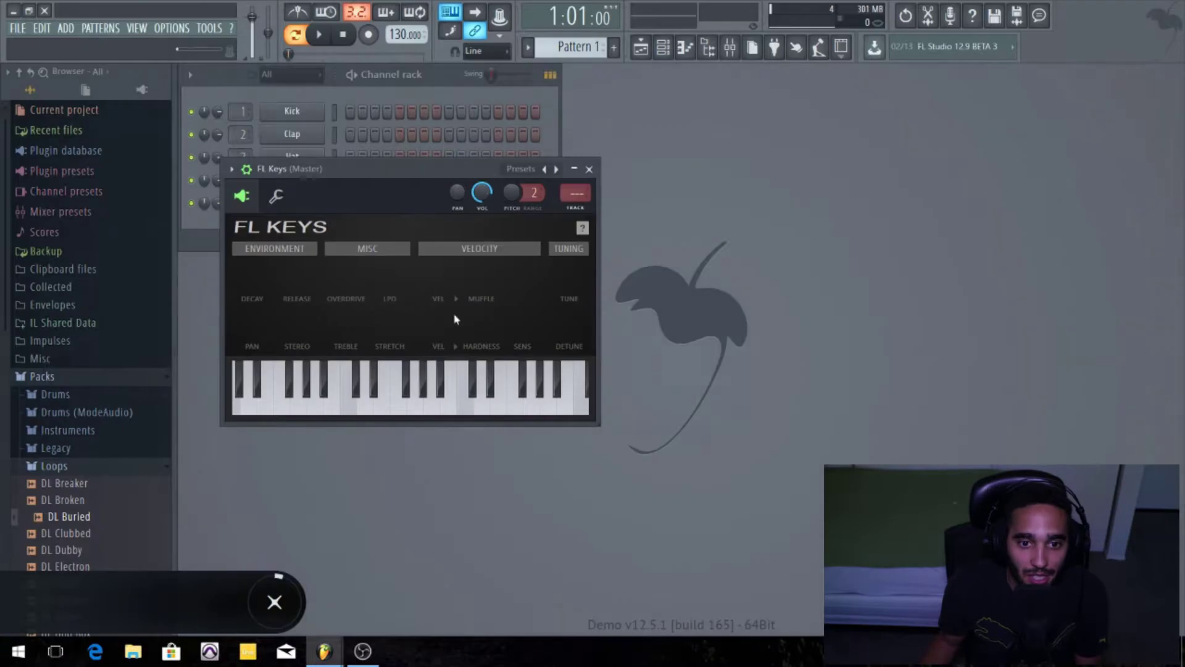
- Browse the FL Keys presets, settle on Broken Piano, and close the instrument window
left_click(547, 171)
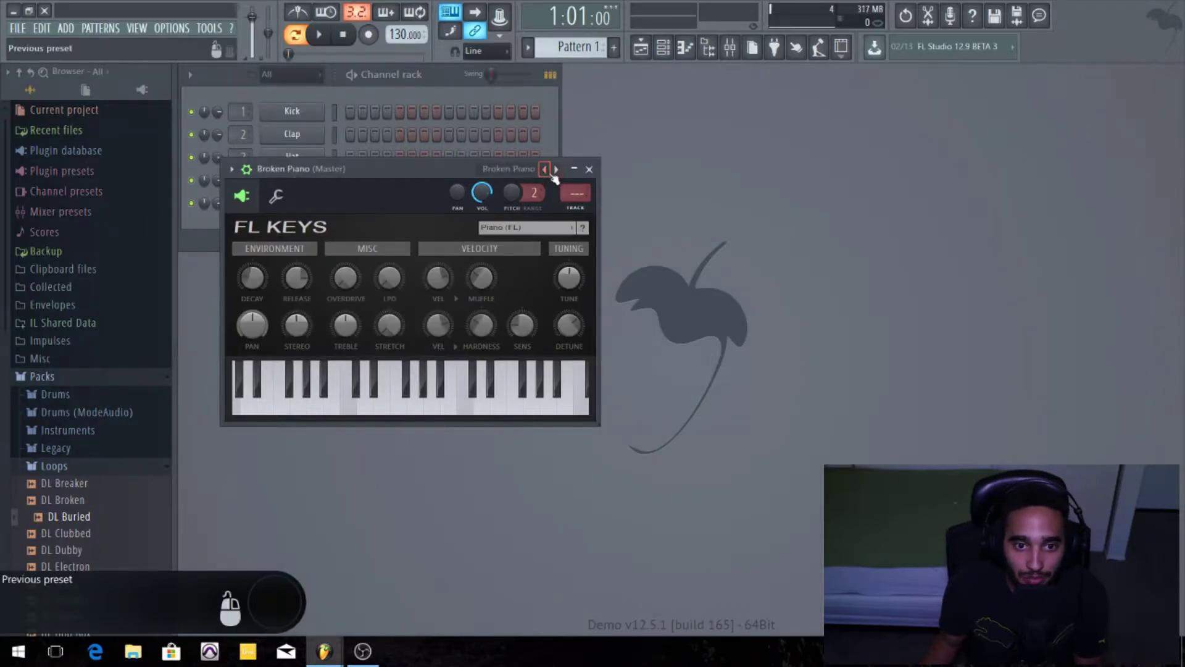
left_click(557, 169)
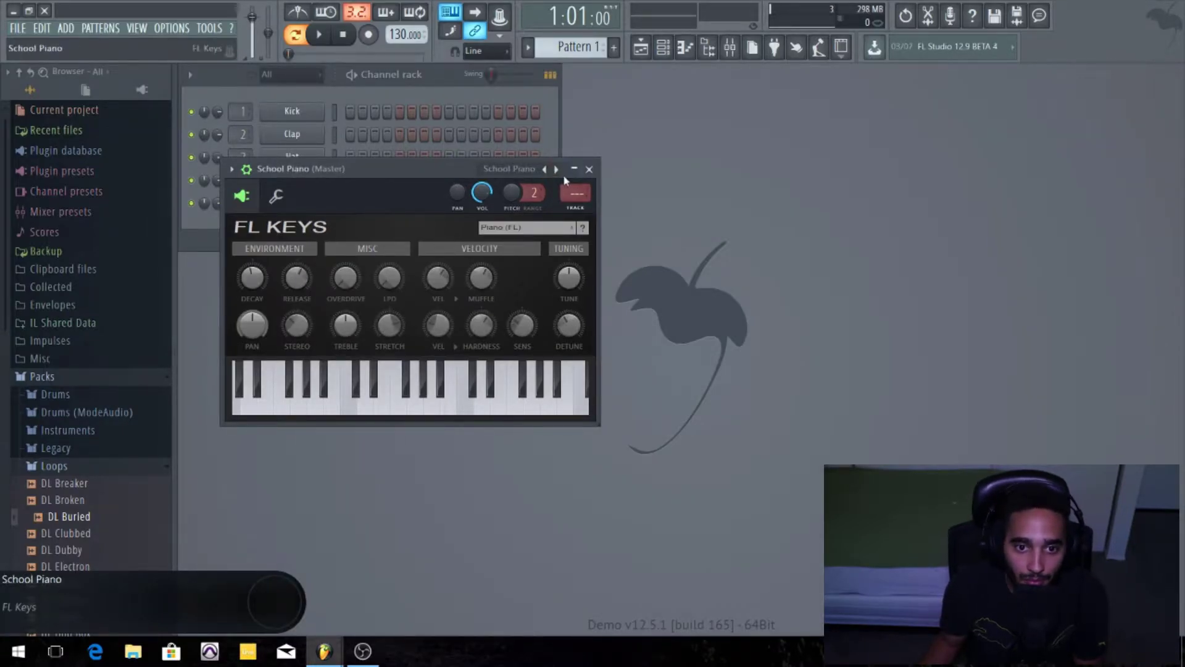
left_click(574, 168)
left_click(574, 169)
left_click(589, 169)
- Open the piano roll of the Broken Piano channel and check which channels it can target
right_click(312, 203)
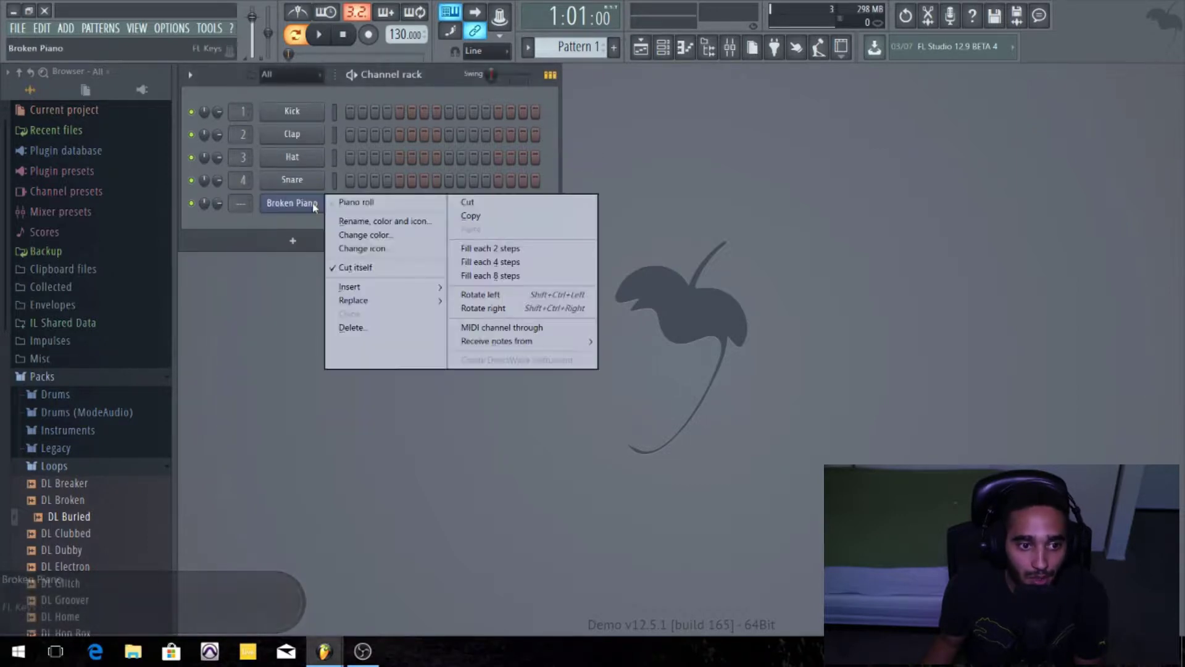
left_click(355, 205)
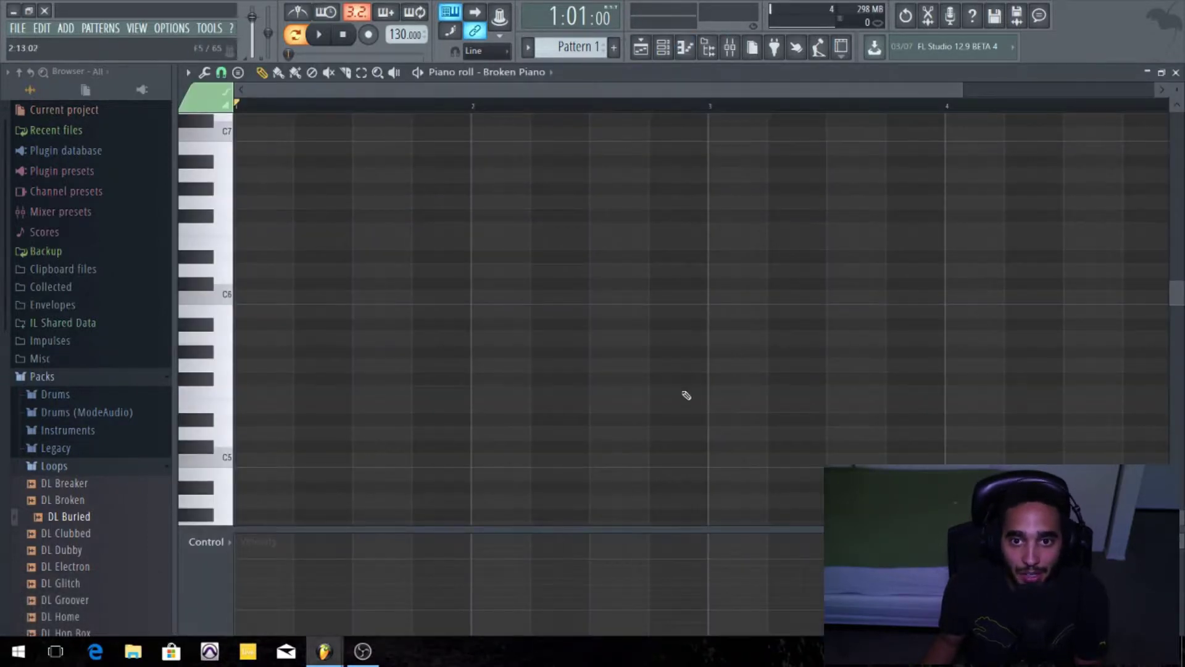
left_click(687, 48)
left_click(686, 48)
left_click(528, 72)
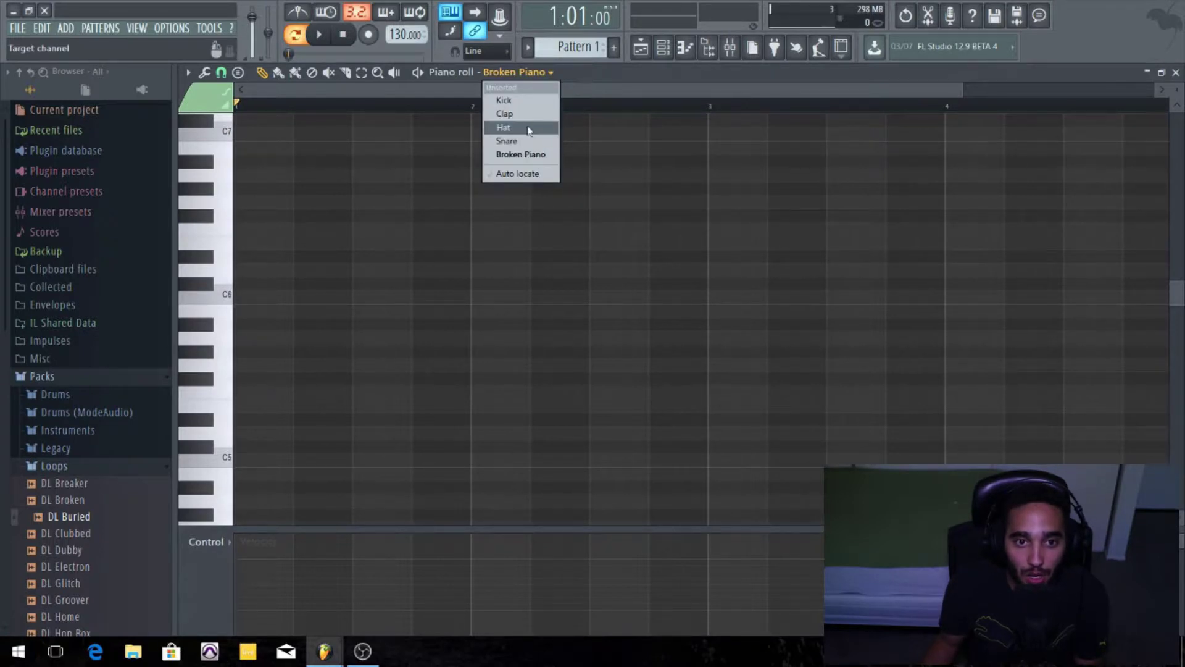
left_click(569, 82)
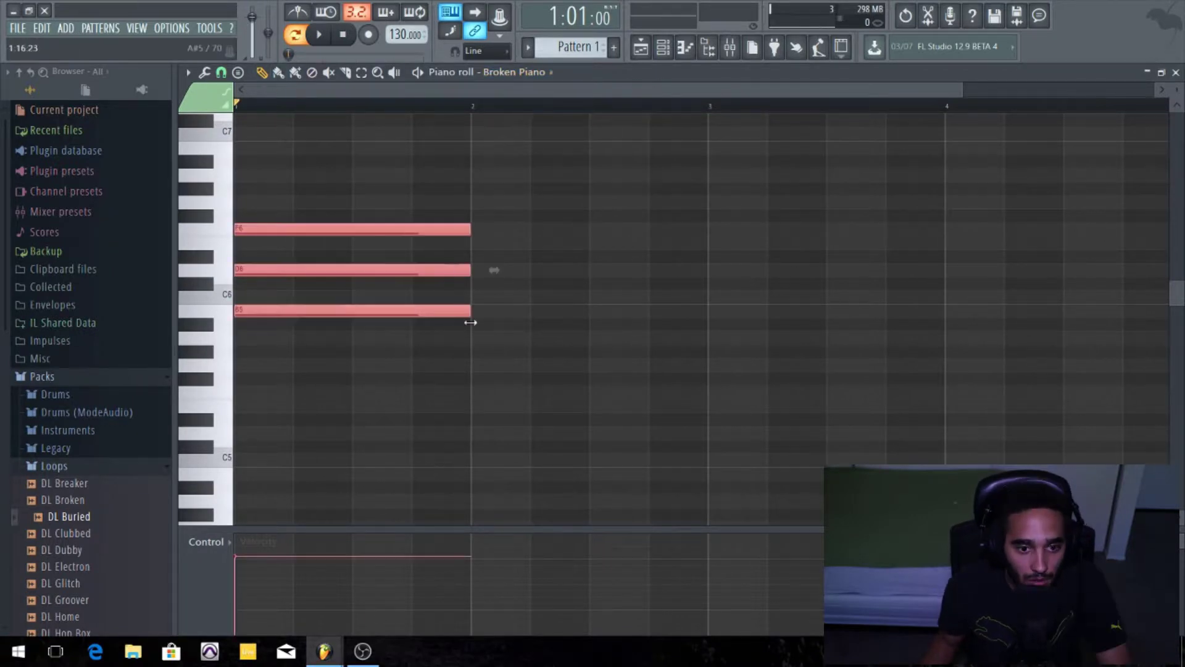
- Lengthen the three chord notes F6, D6 and B5 to two bars and audition them with the Playback tool
left_click_drag(471, 323, 705, 329)
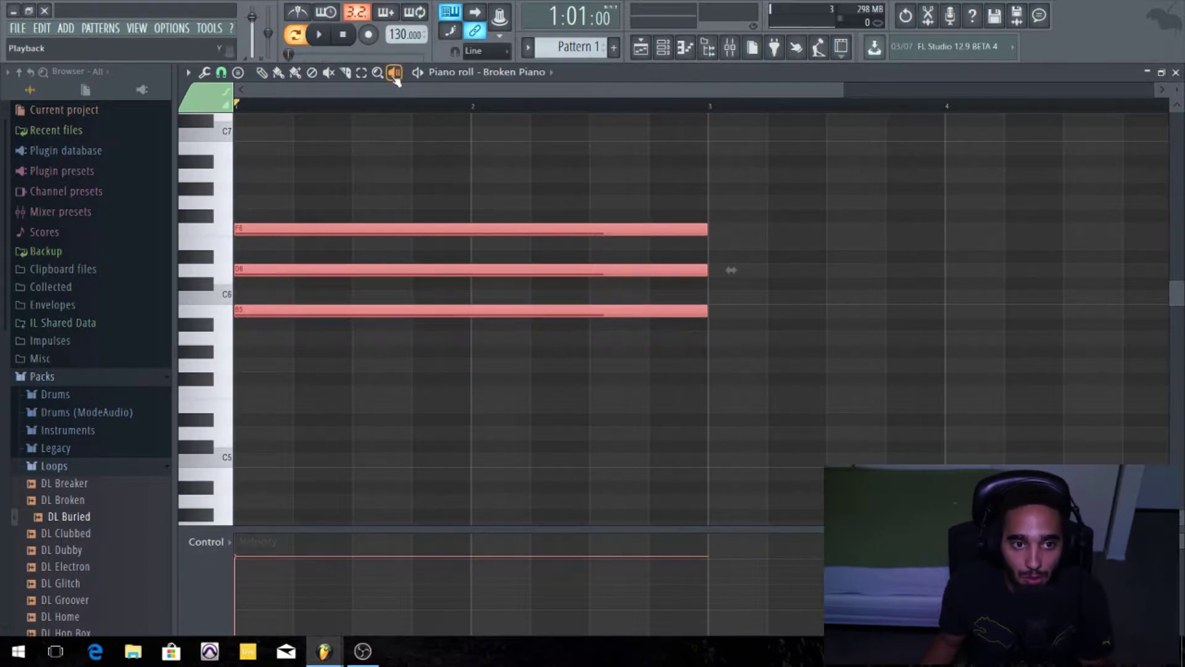
left_click(444, 212)
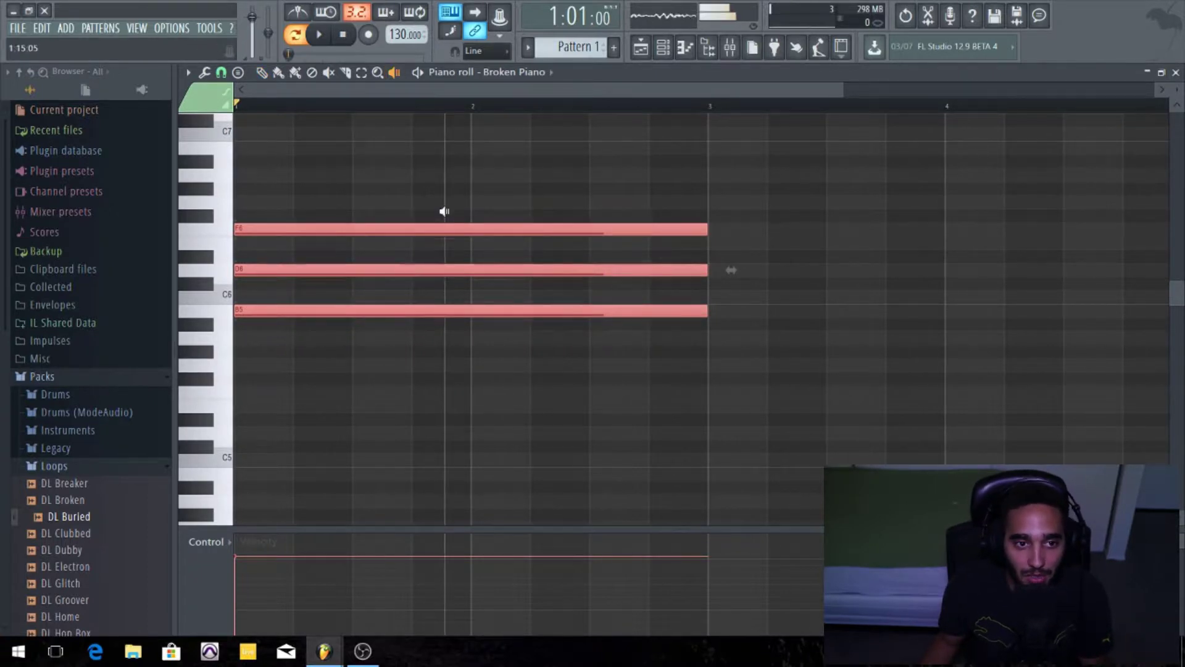
mouse_move(416, 171)
left_mouse_down()
mouse_move(638, 222)
mouse_move(671, 198)
mouse_move(437, 164)
left_mouse_up()
- Try slicing all three chord notes at the last beat of bar 2 with the Slice tool, and undo the cut
left_click(384, 78)
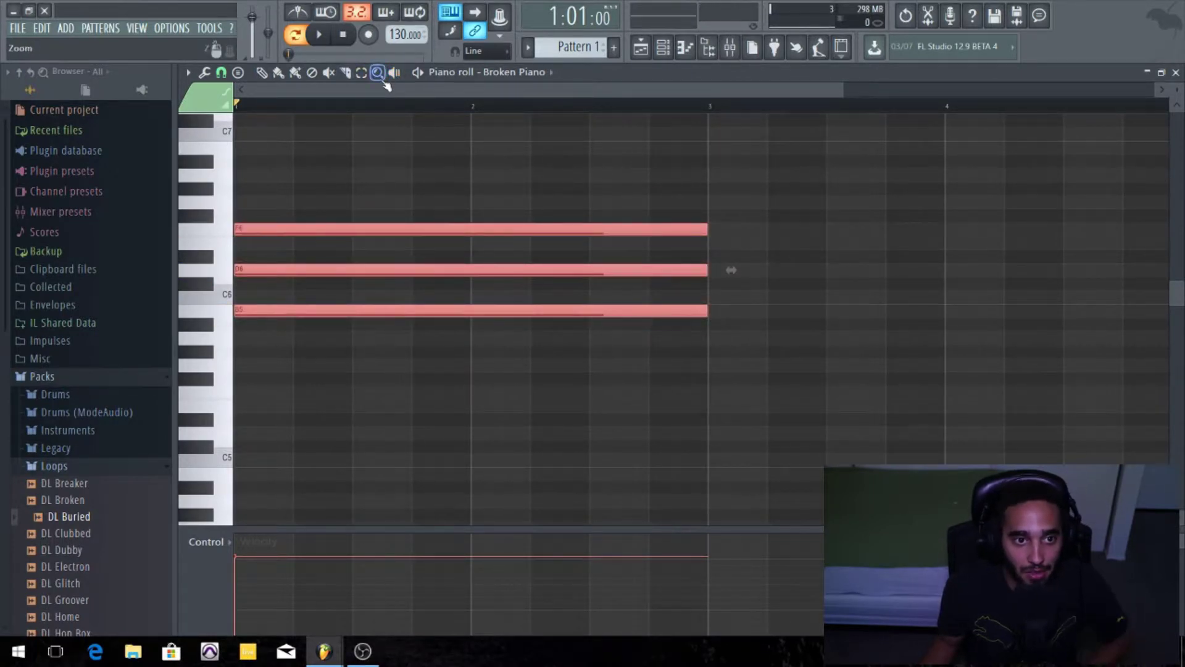
left_click_drag(368, 183, 811, 411)
right_click(456, 273)
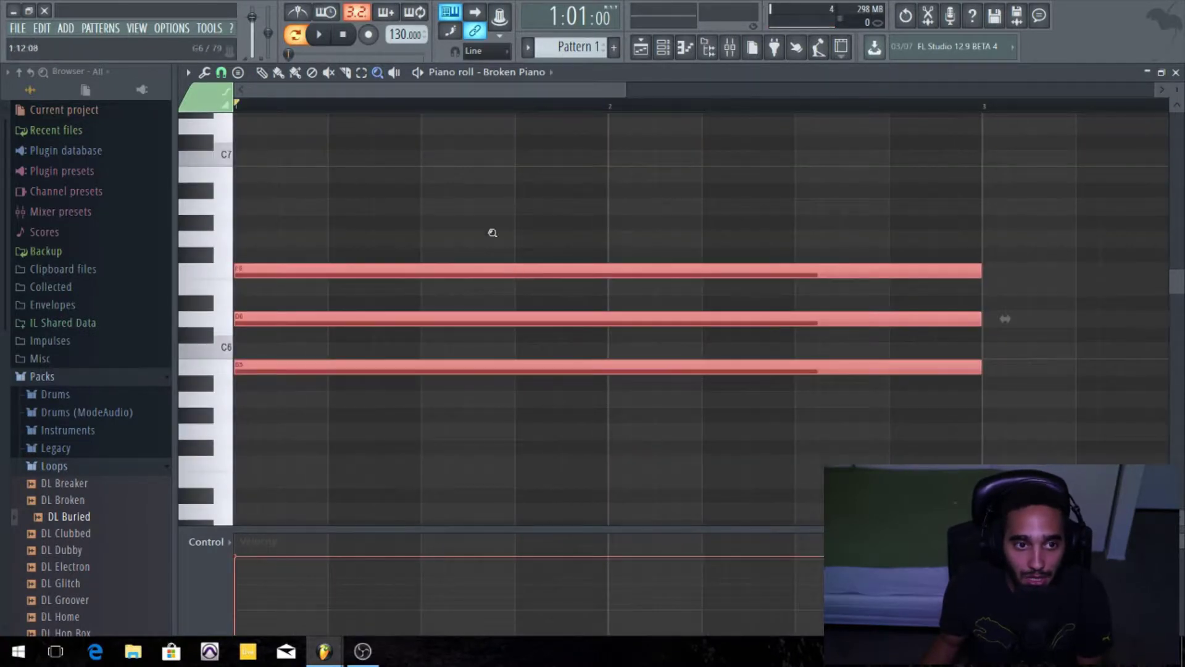
left_click(361, 74)
left_click_drag(312, 166, 1091, 398)
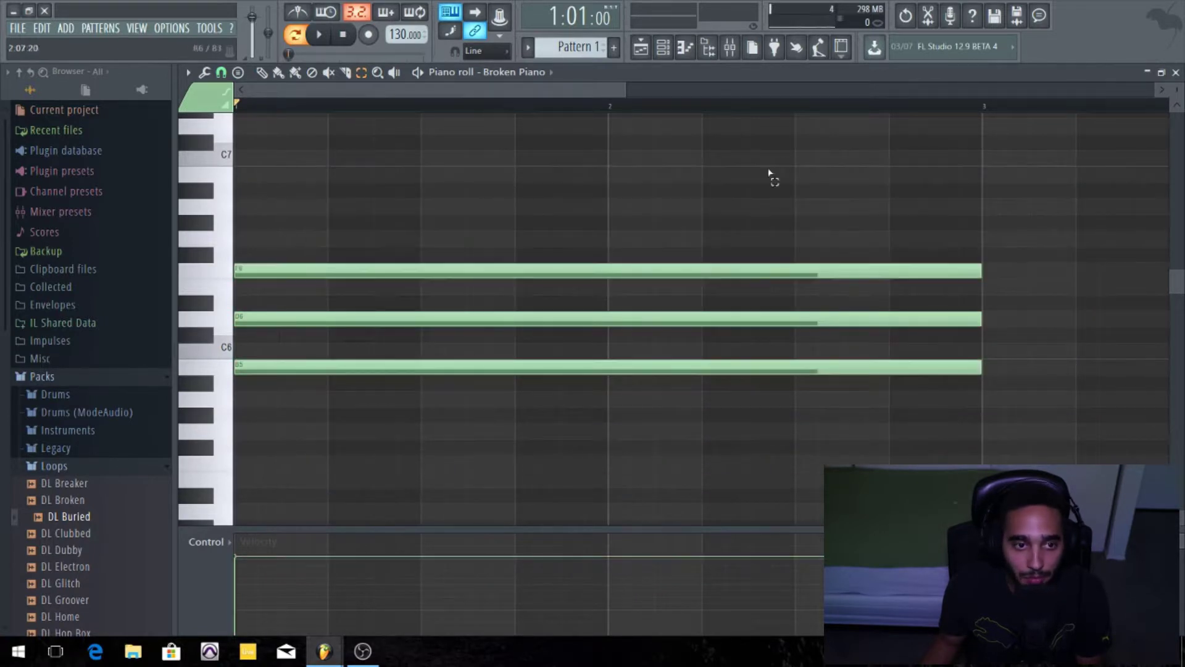
left_click(345, 73)
left_click_drag(896, 223, 898, 363)
left_click_drag(906, 437, 905, 247)
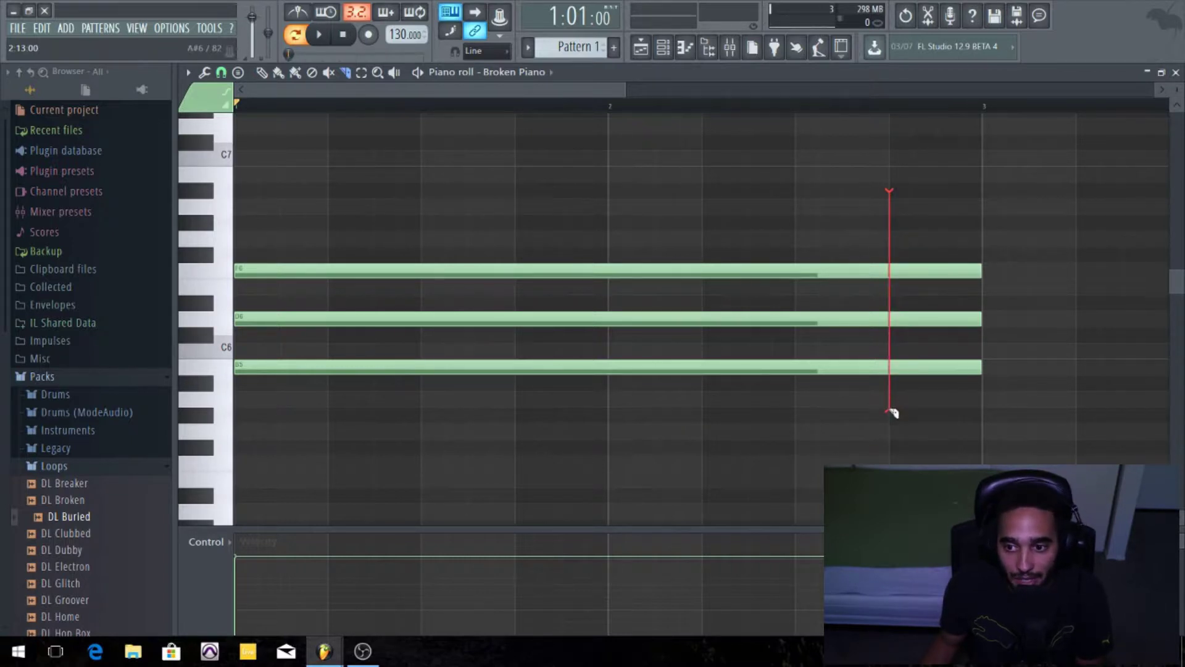
left_click_drag(892, 412, 898, 412)
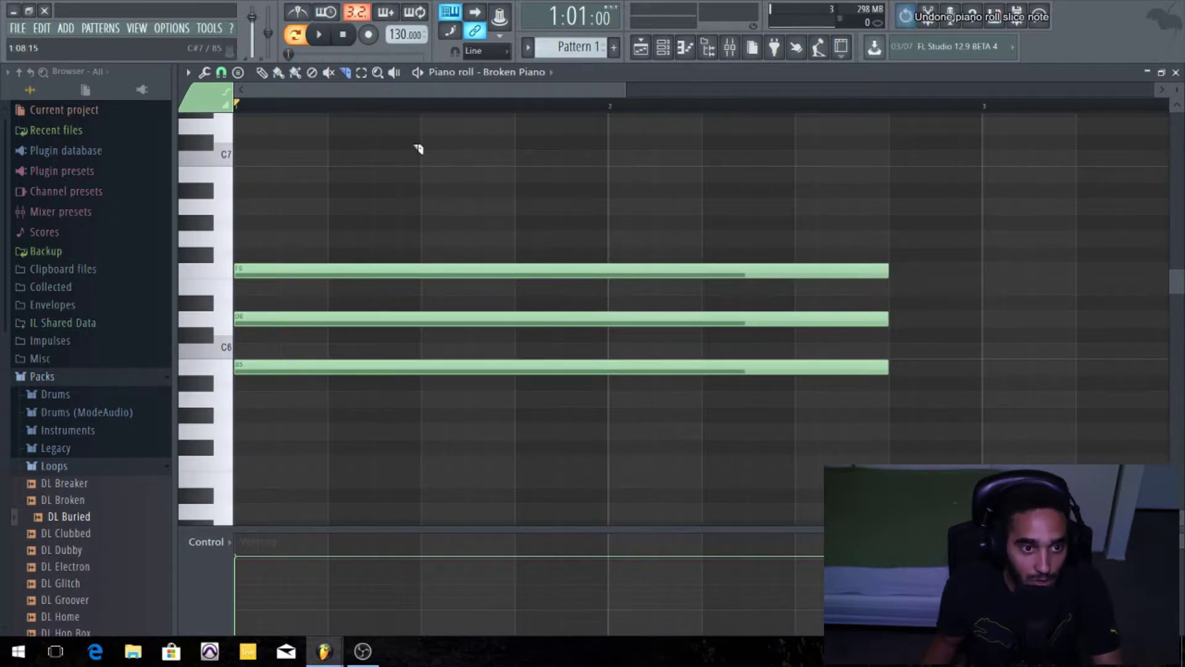
key("ctrl+z")
- Try the Mute and Delete tools on the chord's top F6 note, restoring the note each time
left_click(333, 73)
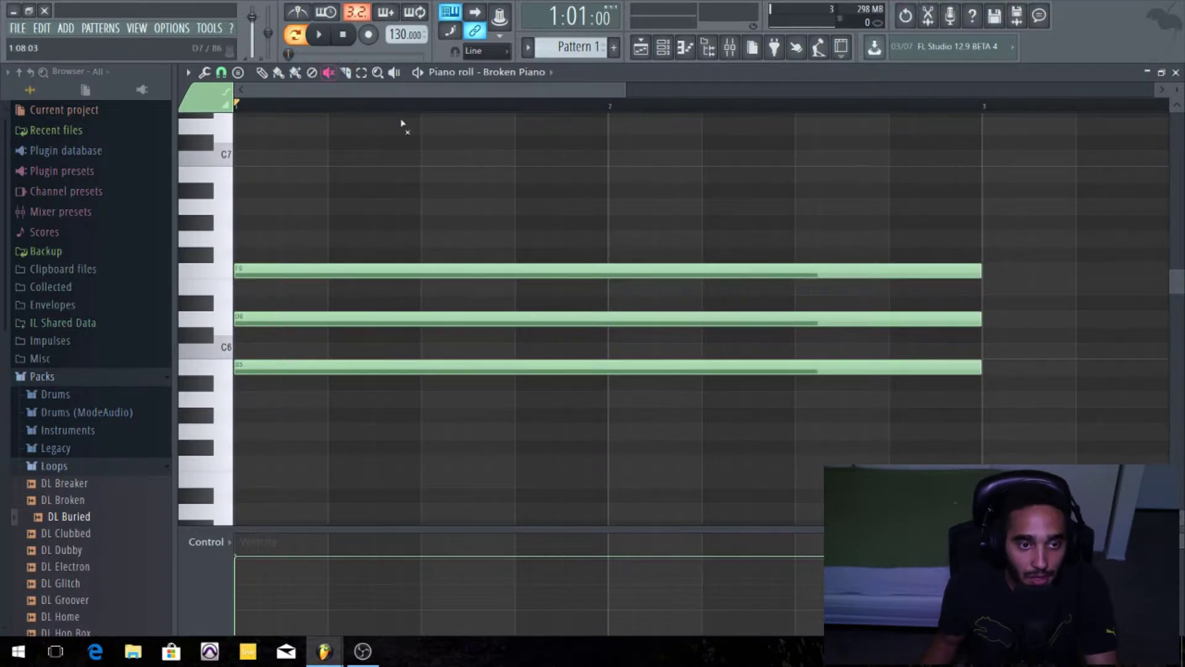
left_click(458, 276)
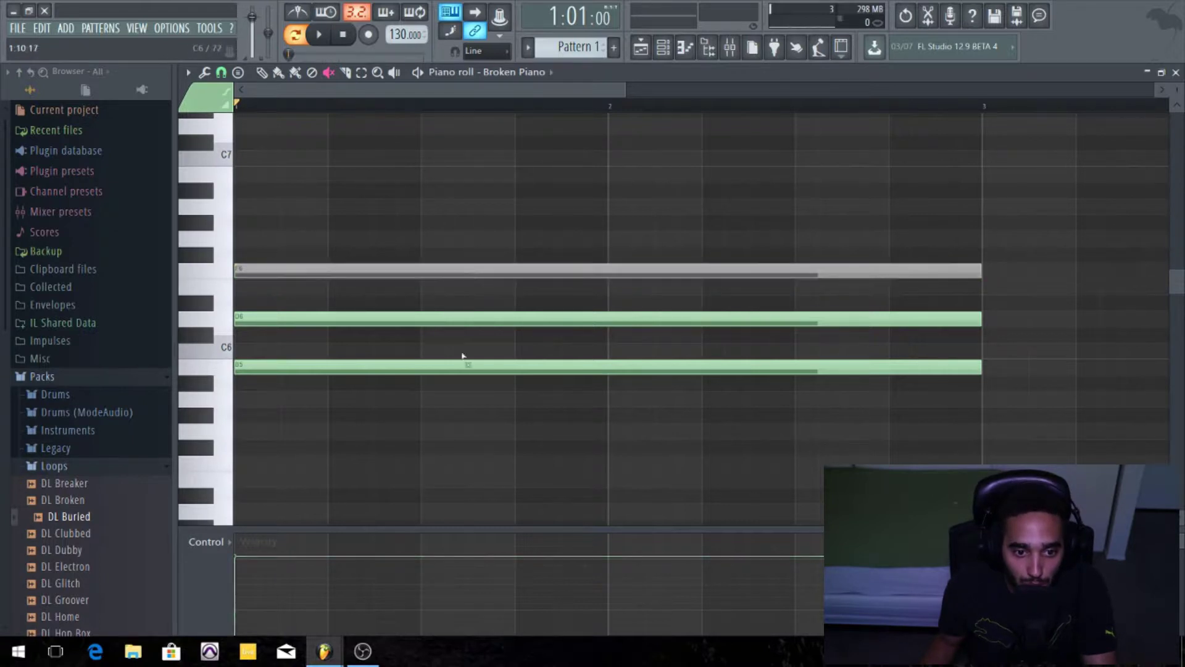
left_click(463, 276)
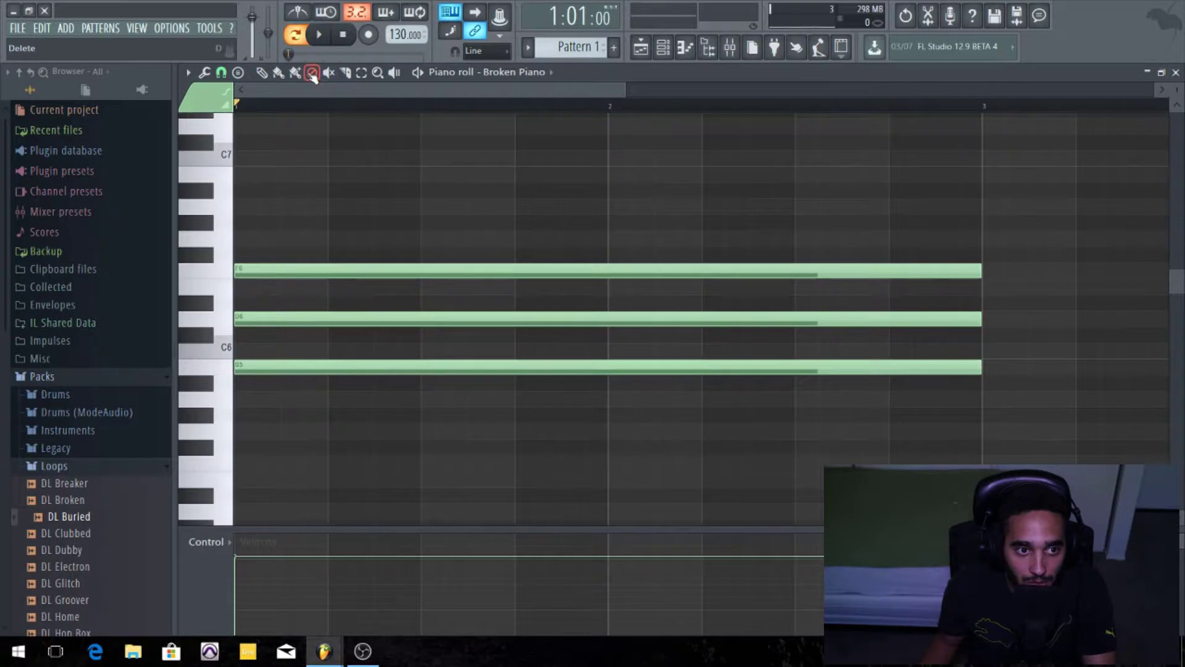
left_click(436, 280)
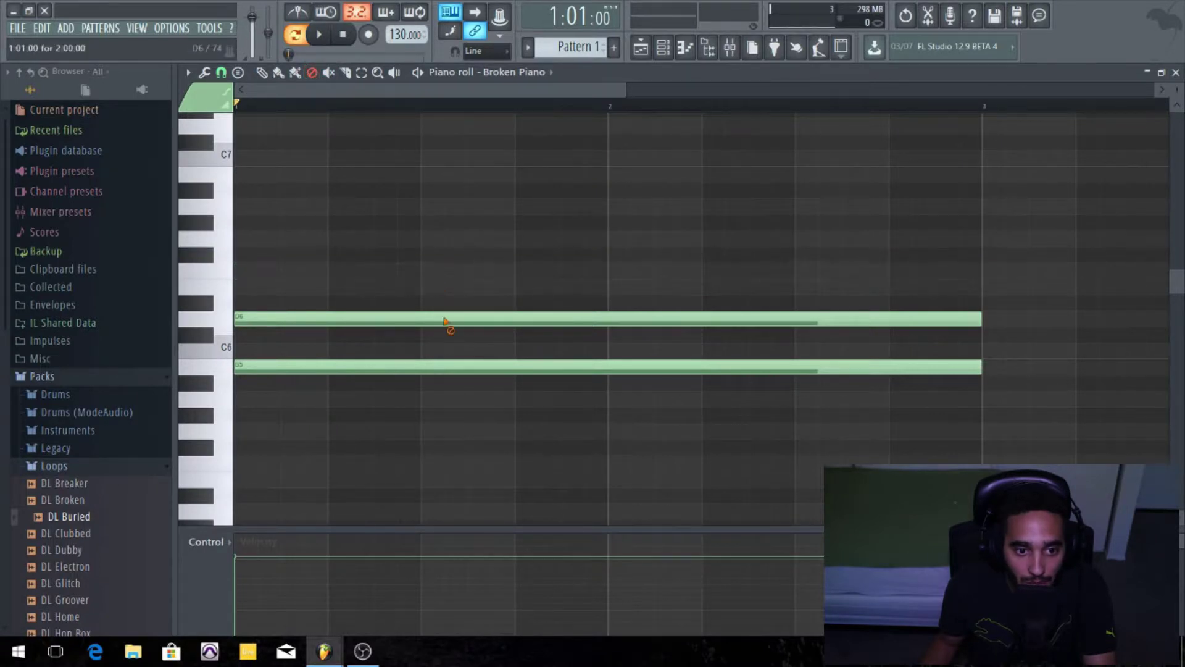
key("ctrl+z")
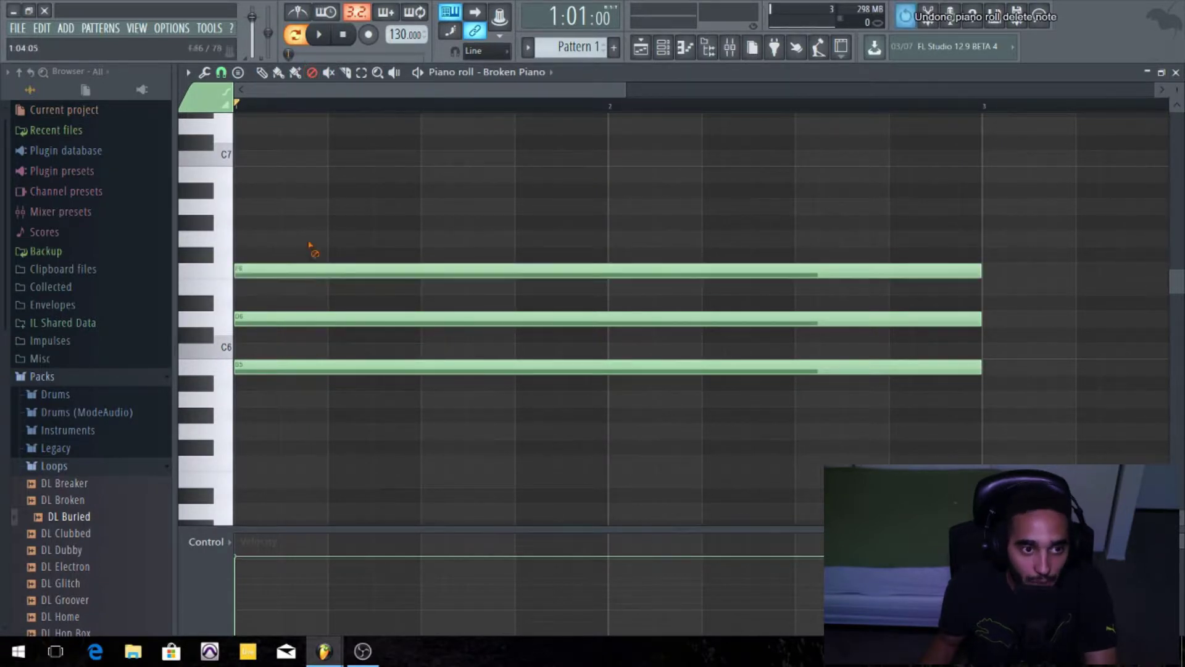
- Paint a row of short B6 notes above the chord, running through bar 1 into the start of bar 2
left_click(296, 73)
left_click(291, 175)
left_click(362, 175)
left_click_drag(362, 179, 653, 205)
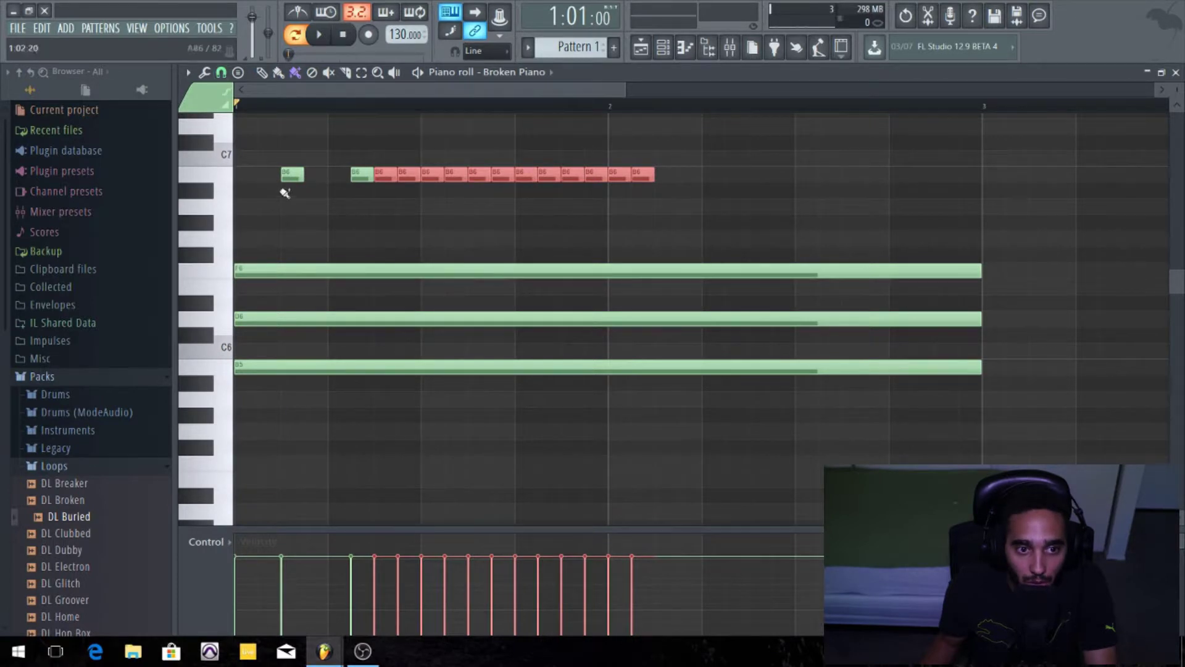
right_click(402, 192)
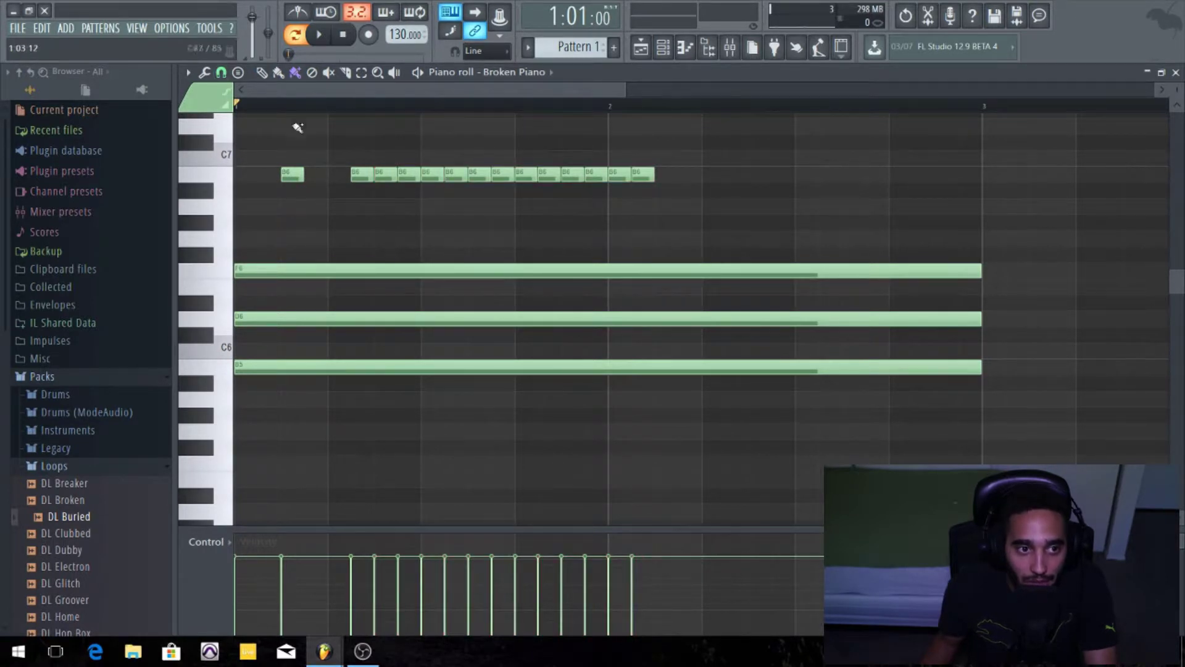
- Erase all the short painted notes above the chord
left_click(350, 269)
left_click(351, 240)
right_click(417, 239)
left_click_drag(297, 176, 672, 175)
- Try the Draw tool by placing and resizing a G#6 note above the chord, and remove that note
left_click(261, 72)
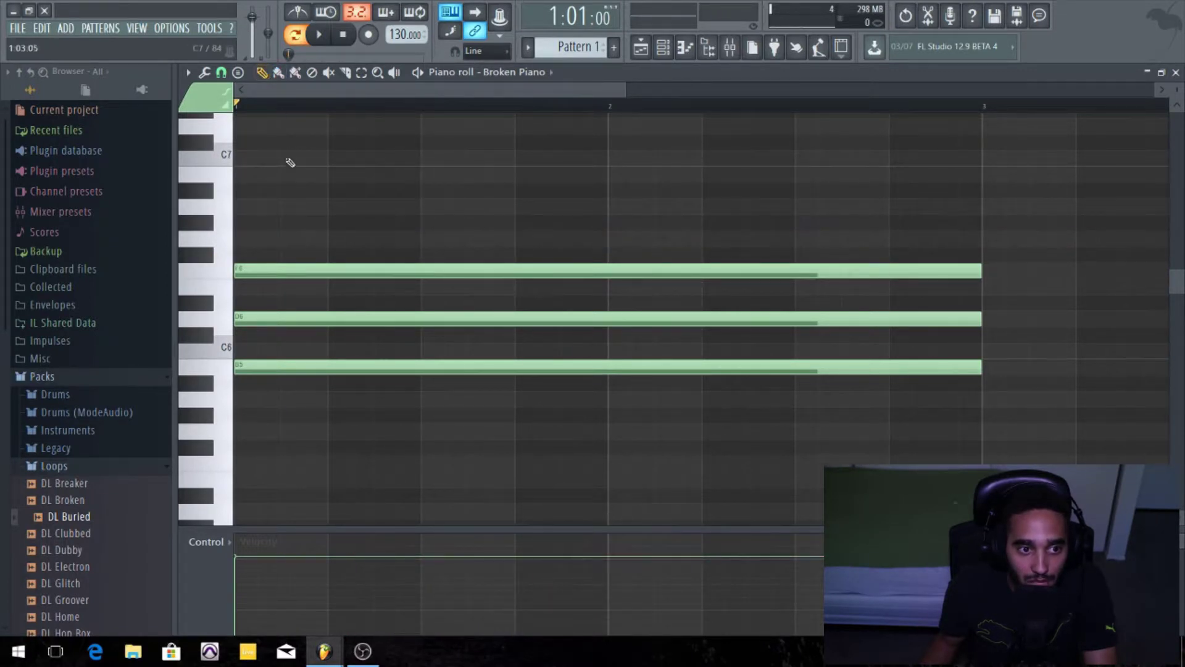
left_click(286, 159)
left_click_drag(460, 162, 413, 221)
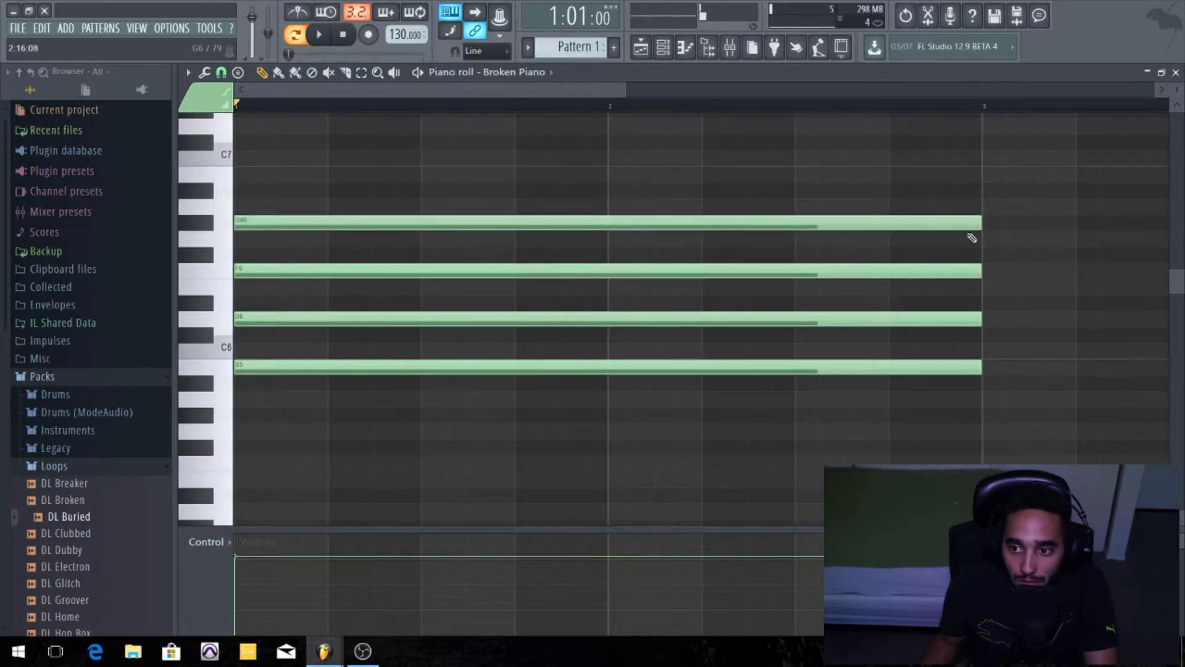
left_click_drag(980, 222, 272, 197)
right_click(263, 221)
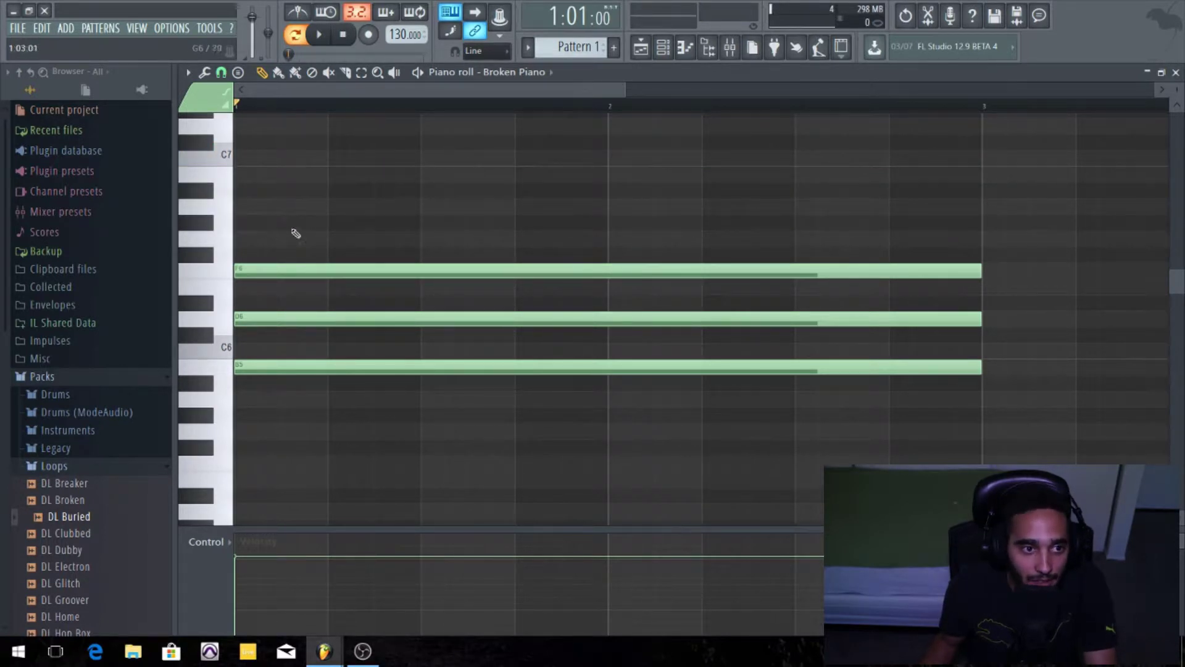
- Stamp a Major scale rooted on A6 at the start of bar 1, above the chord
left_click(241, 73)
left_click(516, 89)
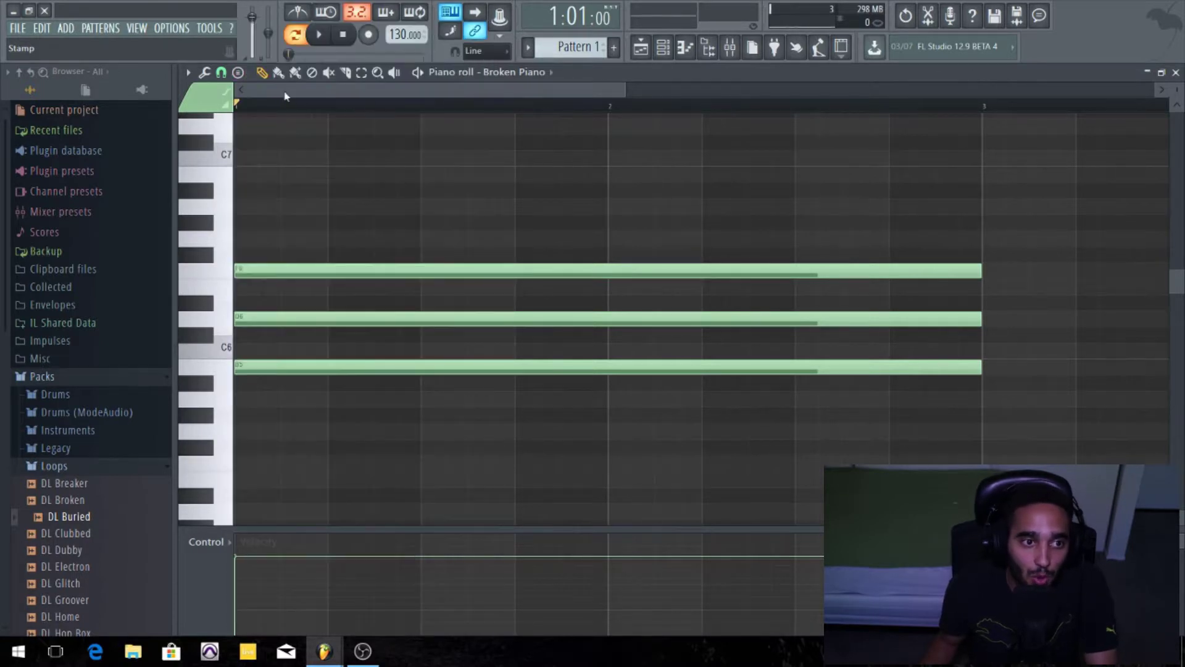
left_click(238, 73)
mouse_move(238, 78)
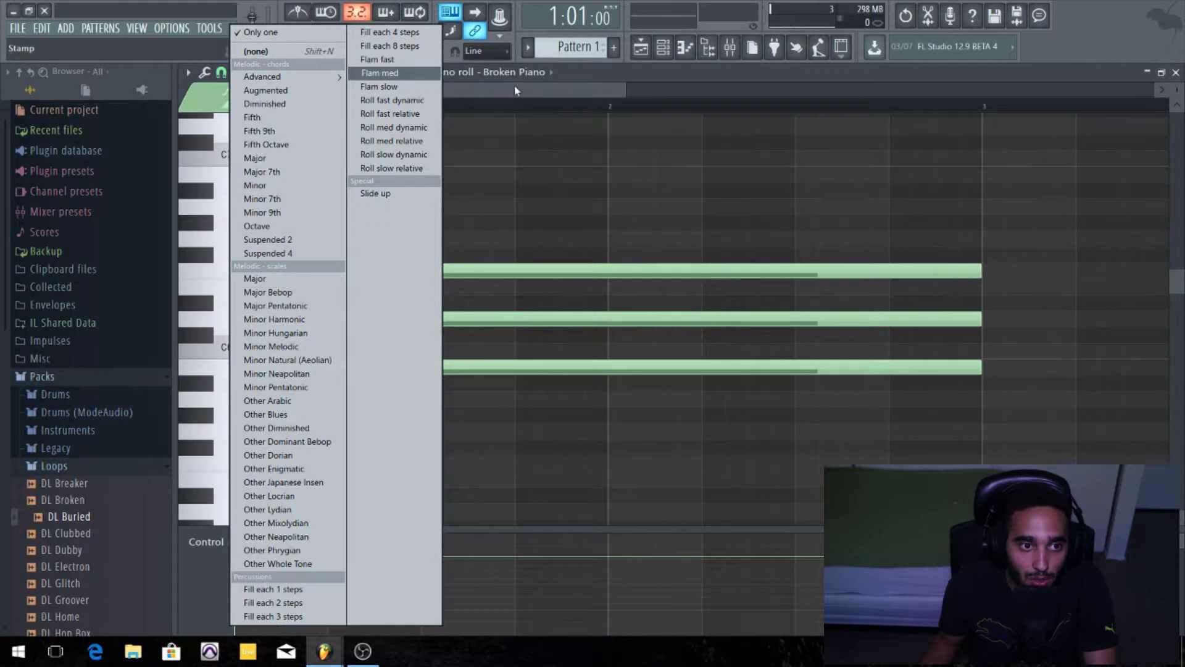
left_click(516, 91)
left_click(241, 75)
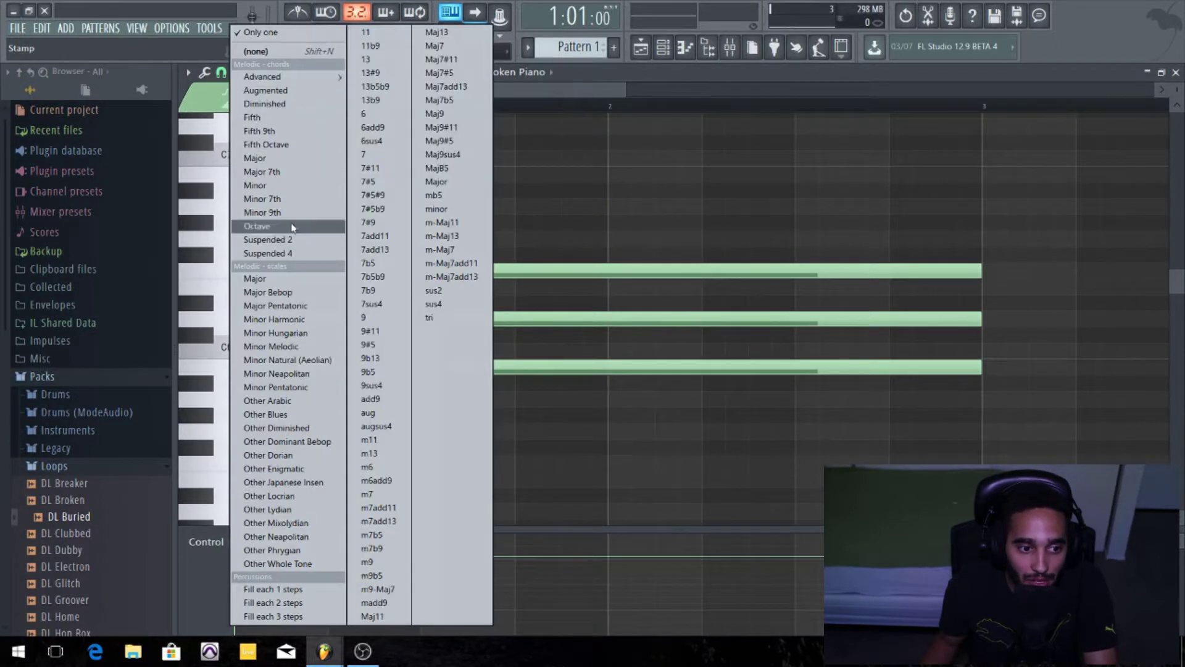
left_click(295, 284)
scroll(331, 413, "up", 4)
left_click(250, 403)
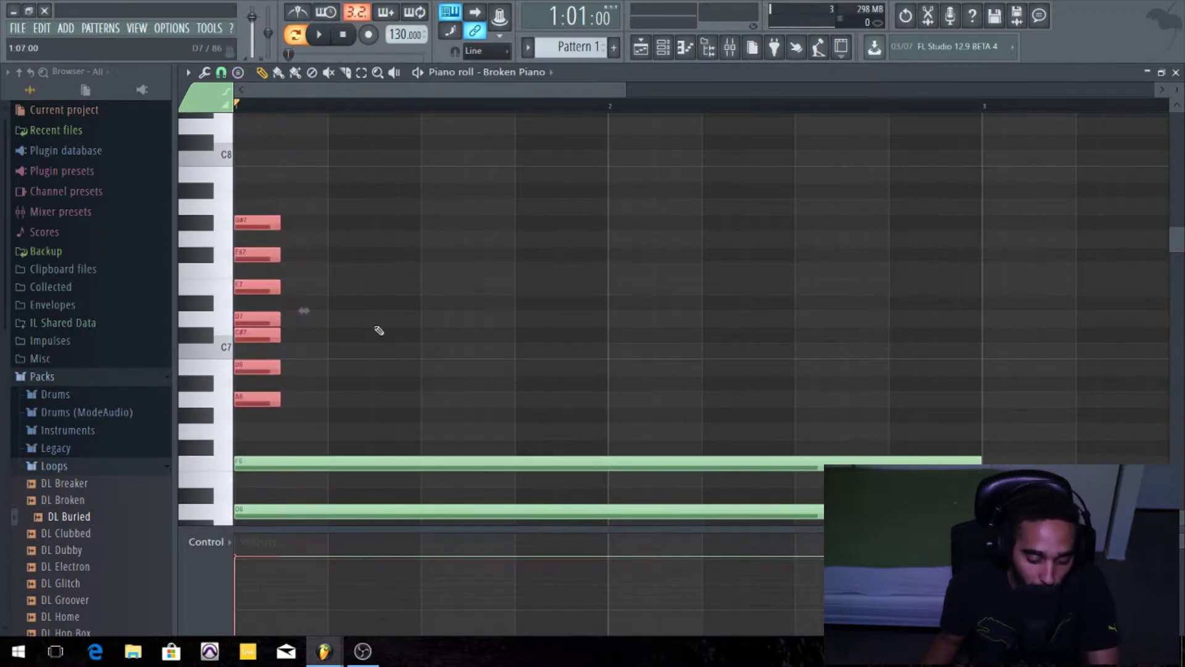
- Duplicate the stamped A6 major scale six times in a row along the timeline
key("ctrl+b")
key("ctrl+b")
key("ctrl+b")
key("ctrl+b")
key("ctrl+b")
key("ctrl+b")
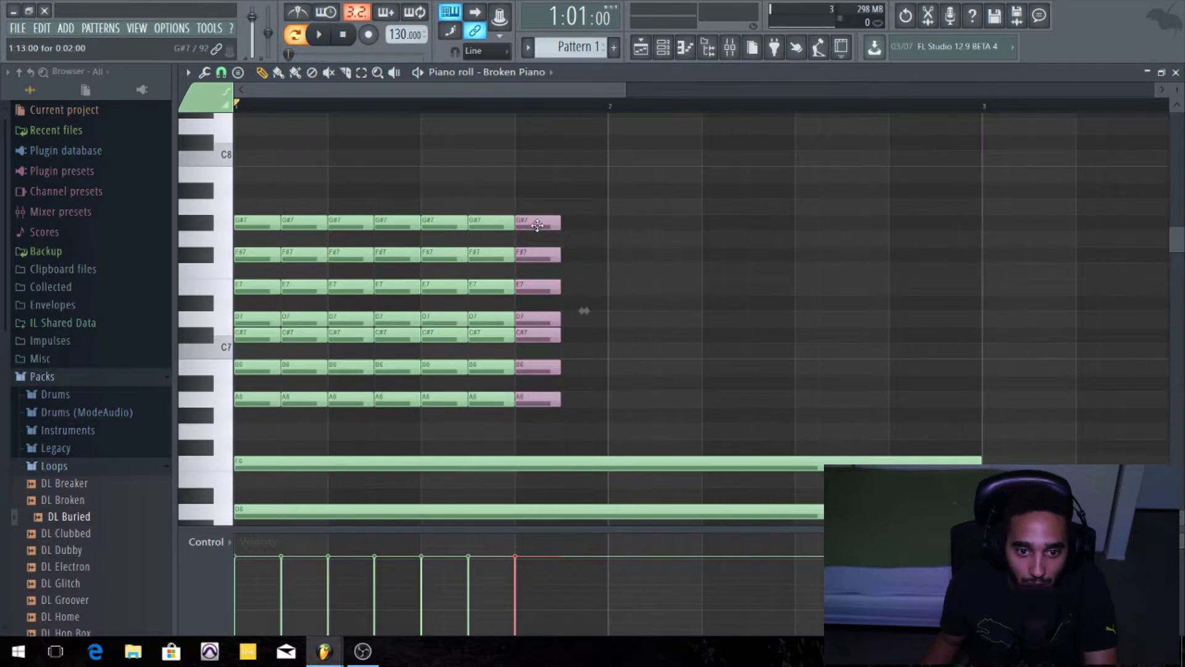
- Delete every copy of the stamped scale, including the original, leaving only the long chord notes
right_click(538, 225)
right_click(502, 222)
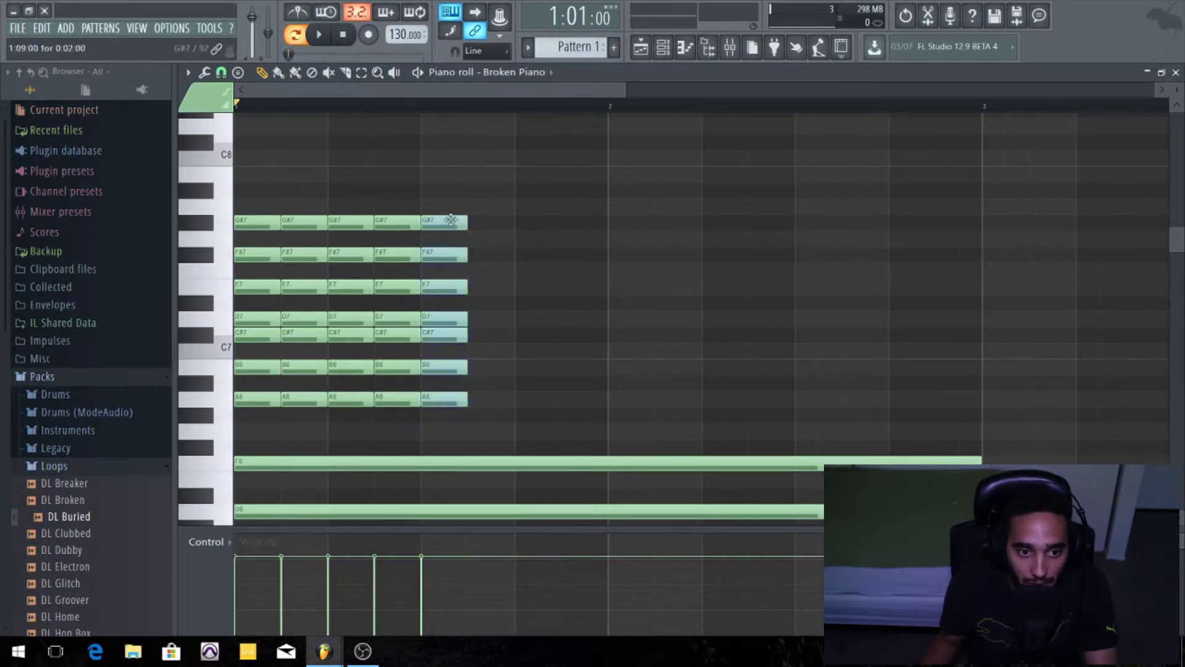
right_click(451, 219)
right_click(409, 226)
right_click(350, 250)
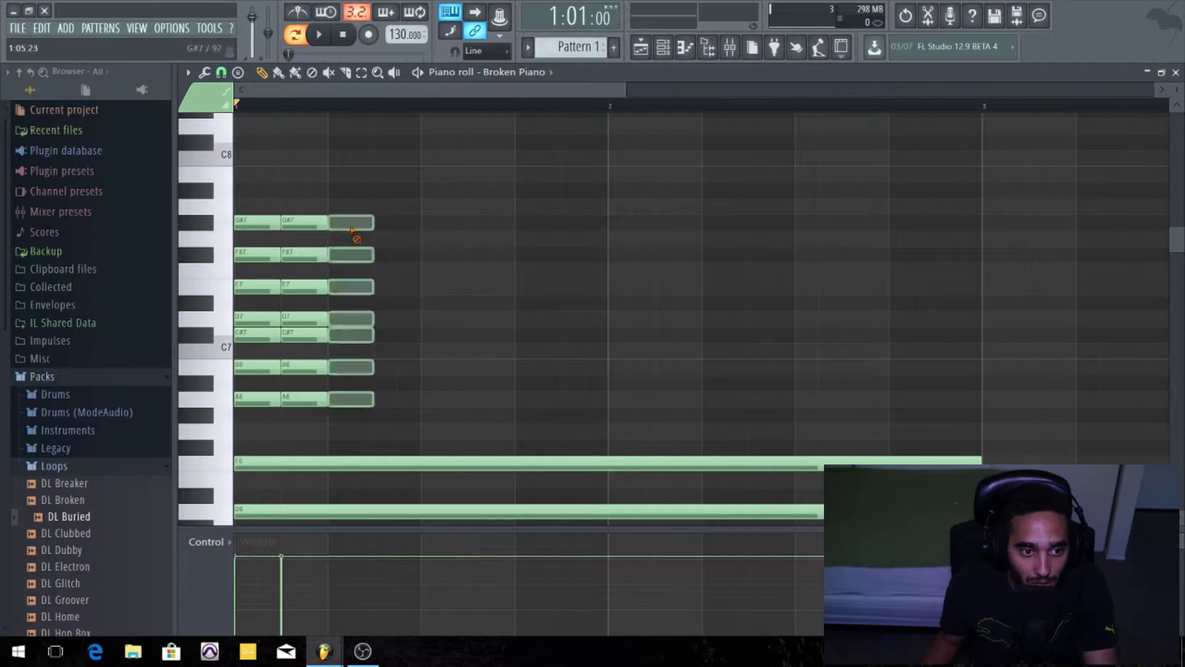
mouse_move(302, 253)
left_mouse_down()
mouse_move(488, 300)
mouse_move(668, 267)
mouse_move(316, 286)
mouse_move(307, 268)
left_mouse_up()
right_click(310, 346)
right_click(272, 283)
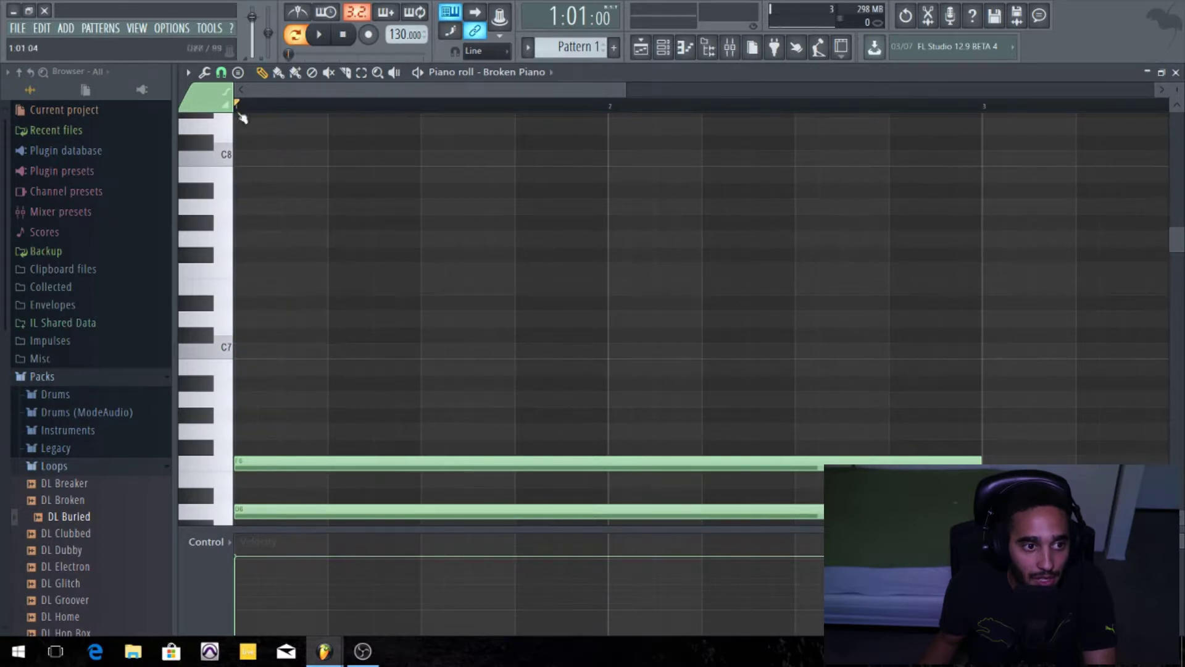
left_click(238, 73)
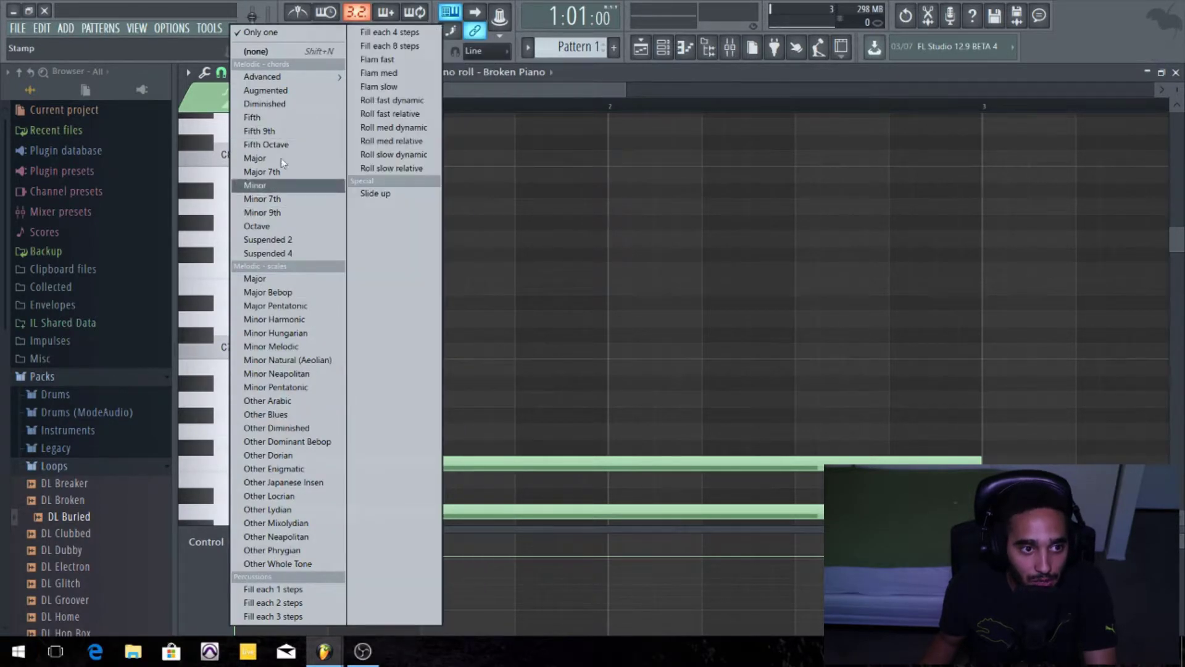
mouse_move(276, 77)
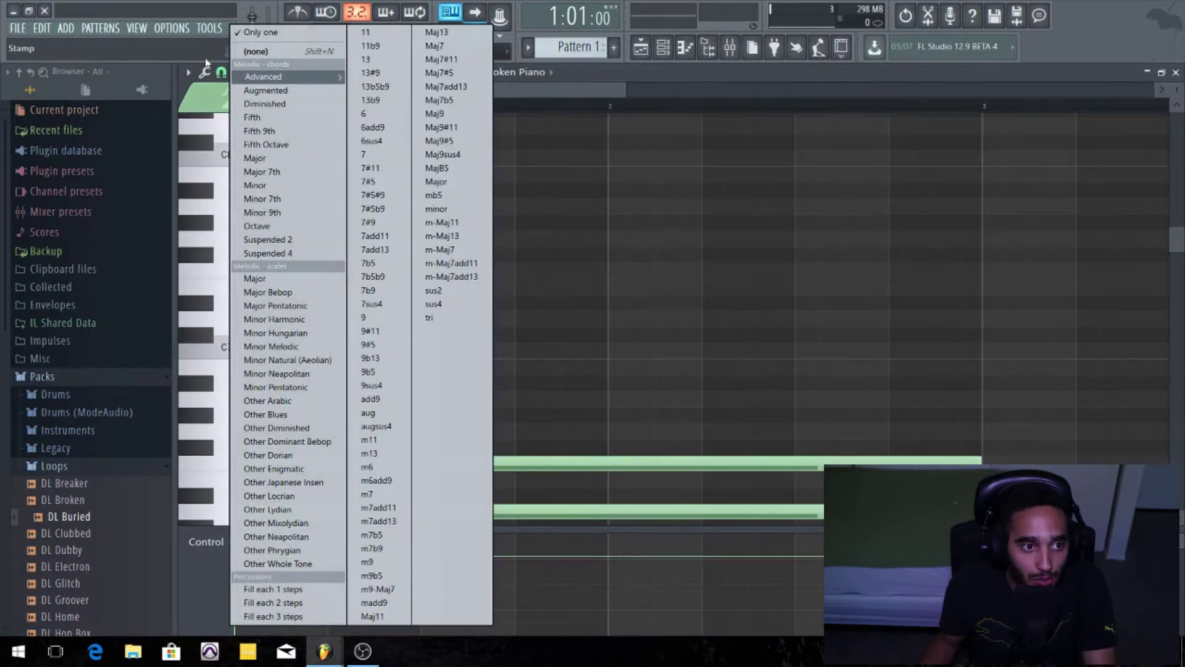
left_click(185, 75)
- Turn grid snapping off with (none), try moving a new F#7 note freely within bar 1, and delete it
left_click(223, 77)
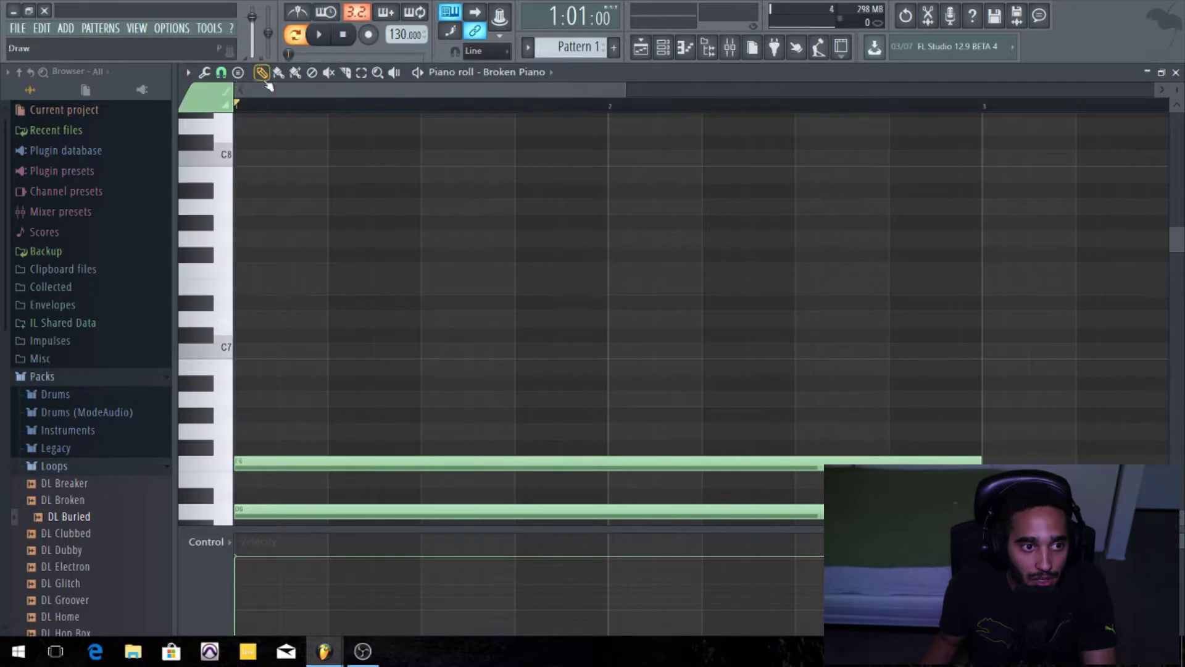
left_click(221, 76)
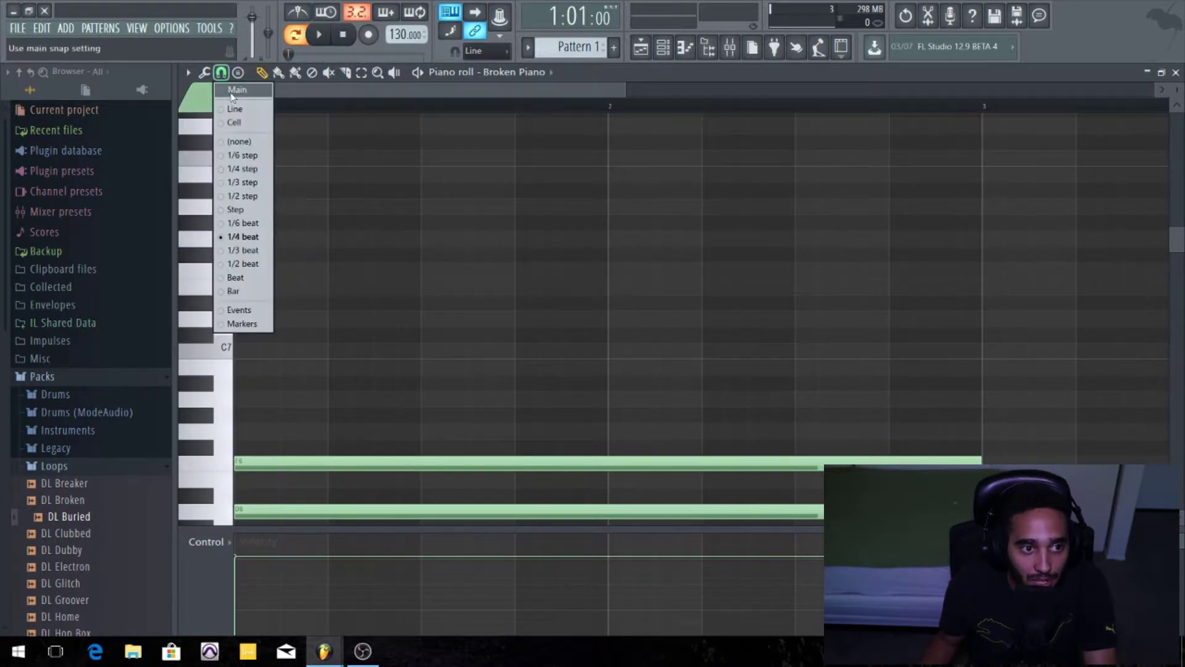
left_click(221, 75)
left_click(221, 73)
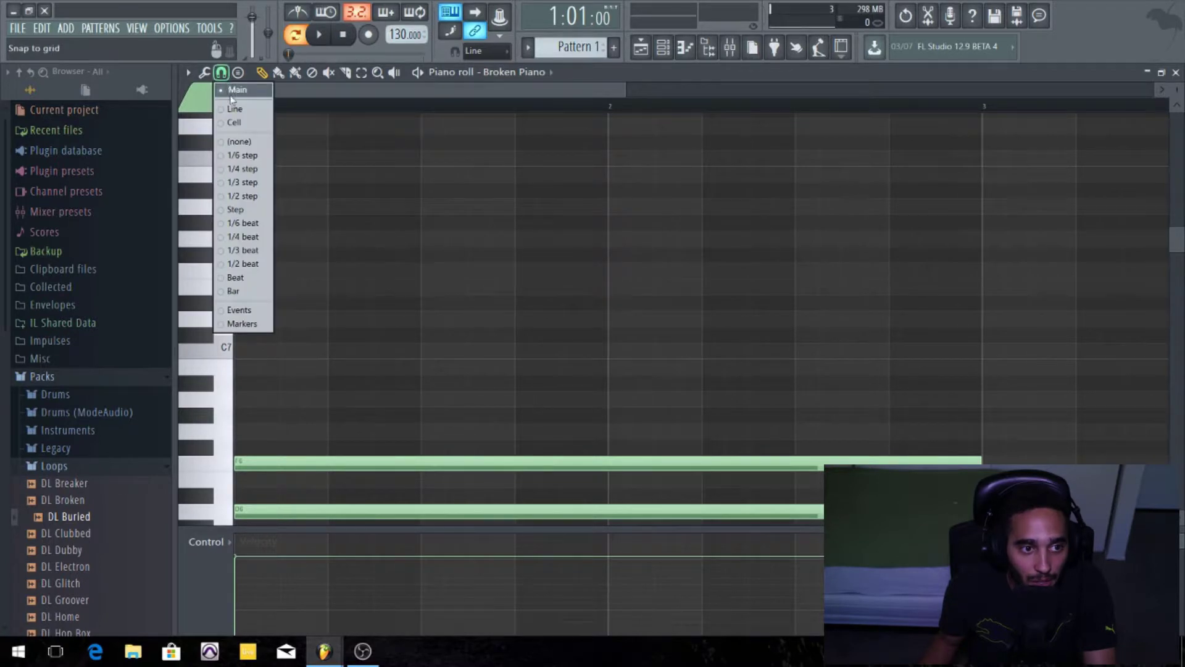
left_click(238, 142)
left_click(383, 256)
left_click_drag(383, 256, 487, 258)
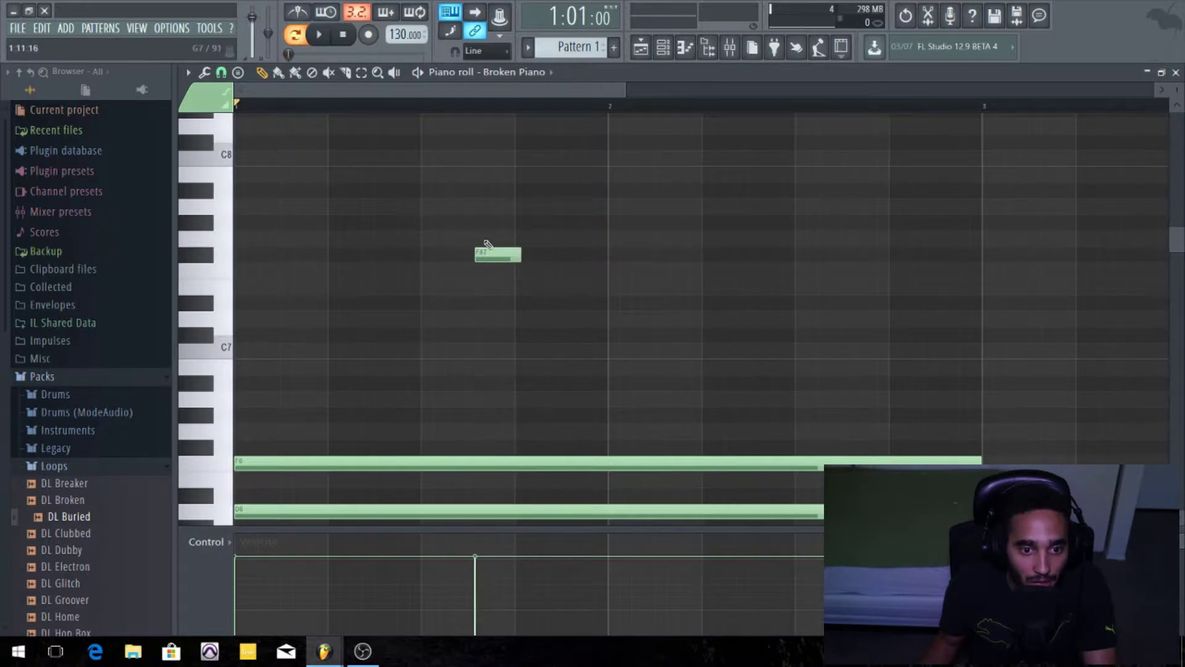
right_click(490, 254)
- Set grid snapping to 1/4 beat, draw a short note above the chord, and move it to F#7 at the start of bar 1
left_click(220, 73)
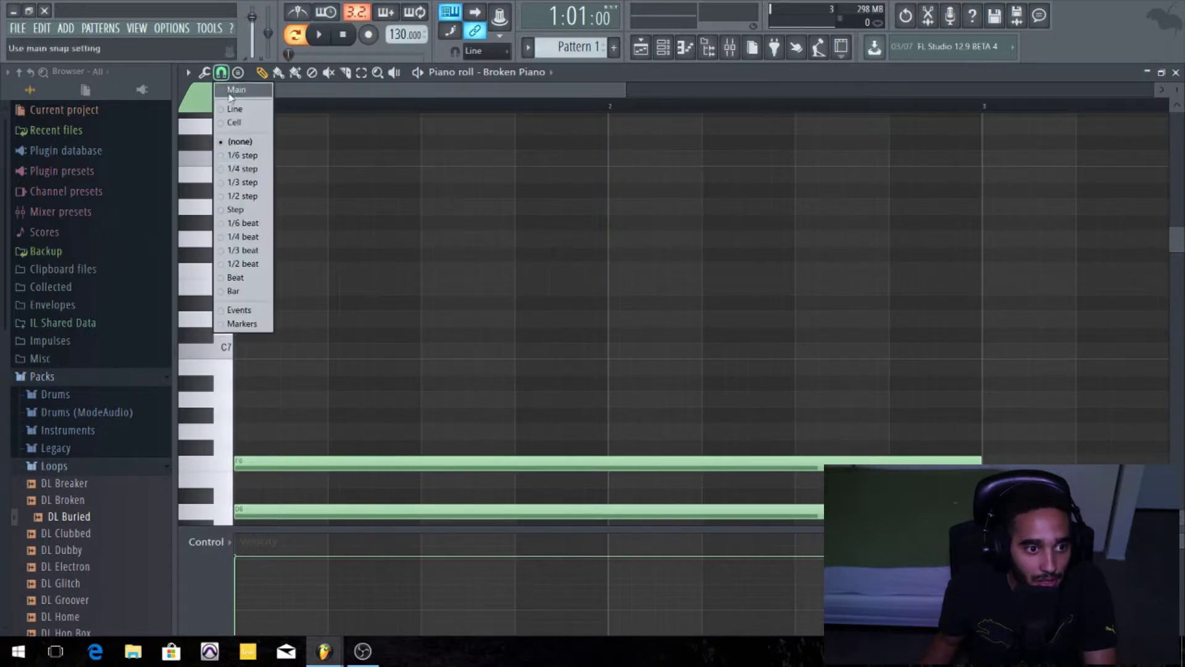
left_click(259, 158)
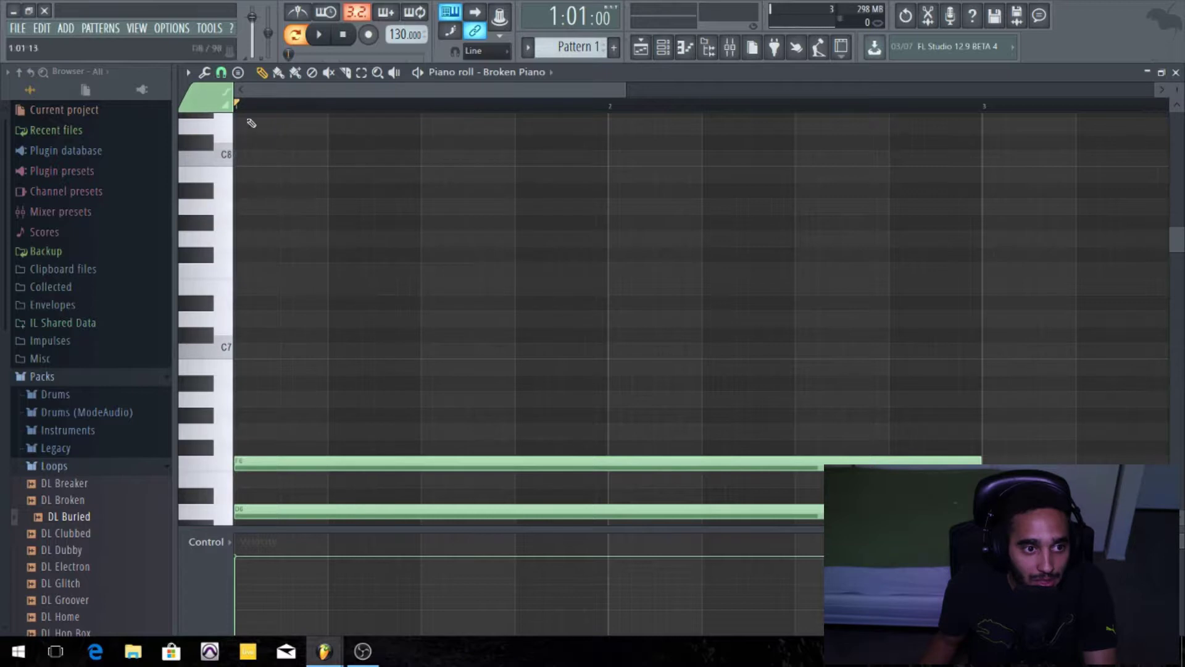
left_click(220, 73)
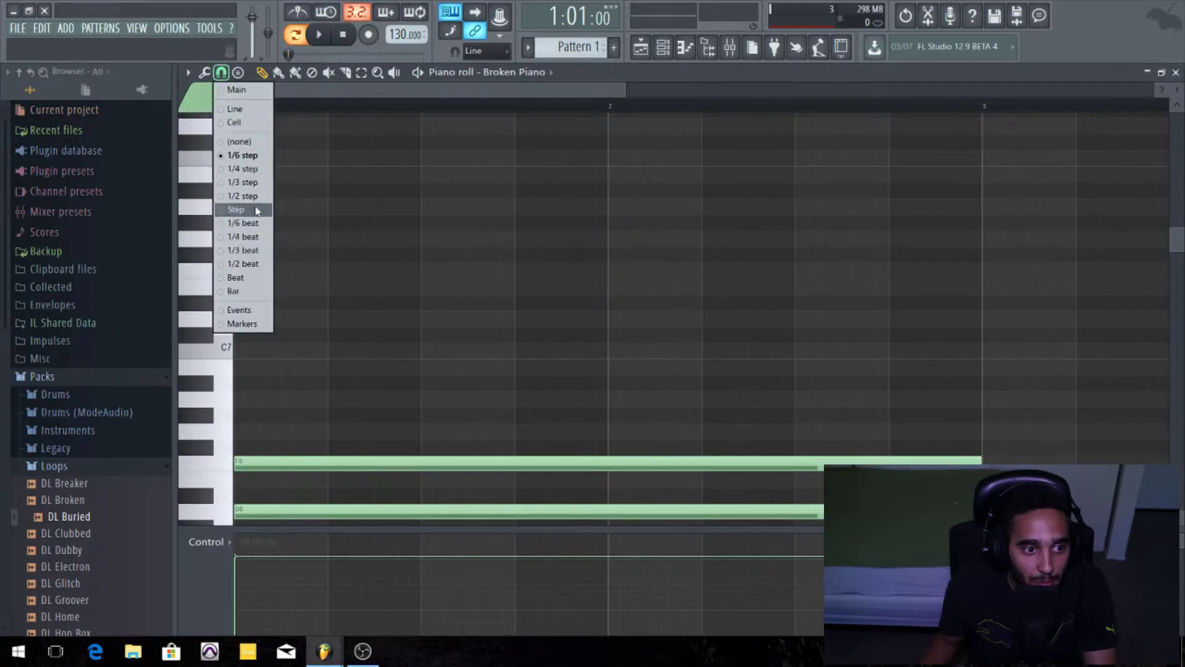
left_click(244, 238)
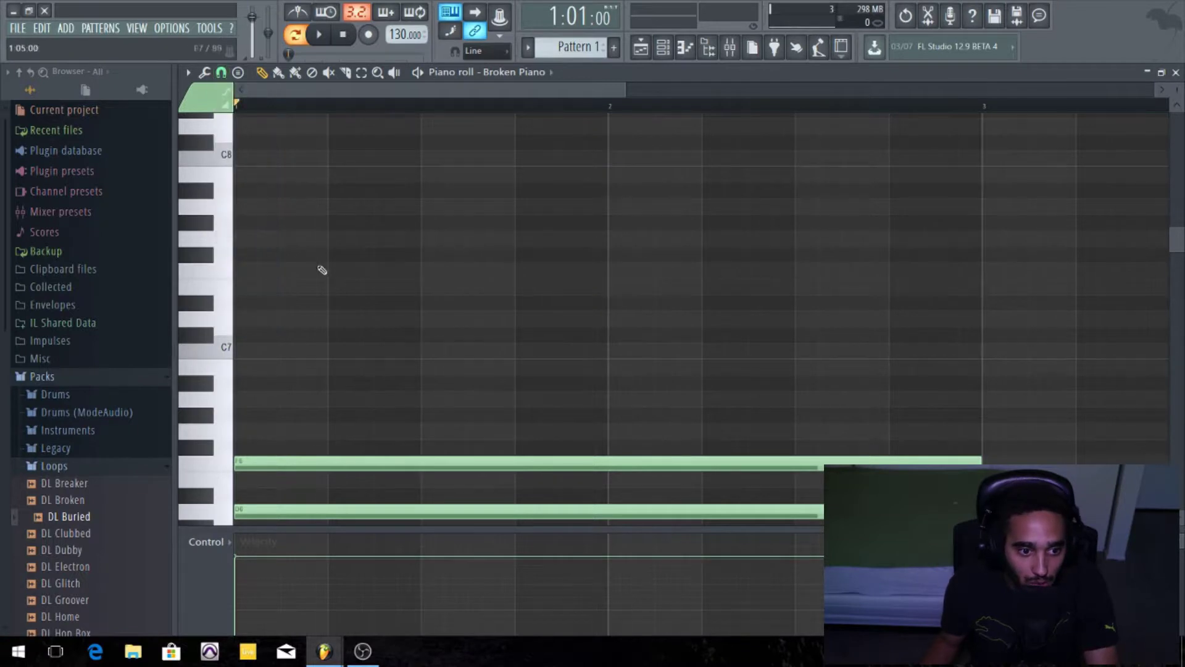
left_click(334, 272)
left_click_drag(336, 271, 430, 273)
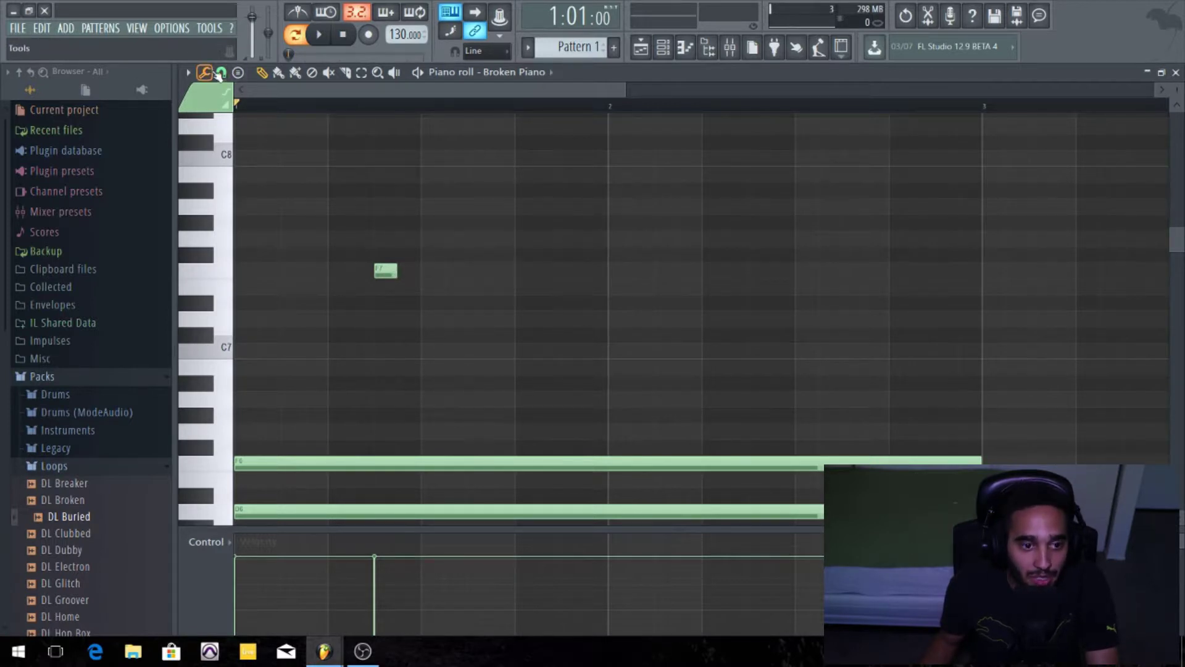
left_click(389, 269)
left_click_drag(389, 269, 249, 269)
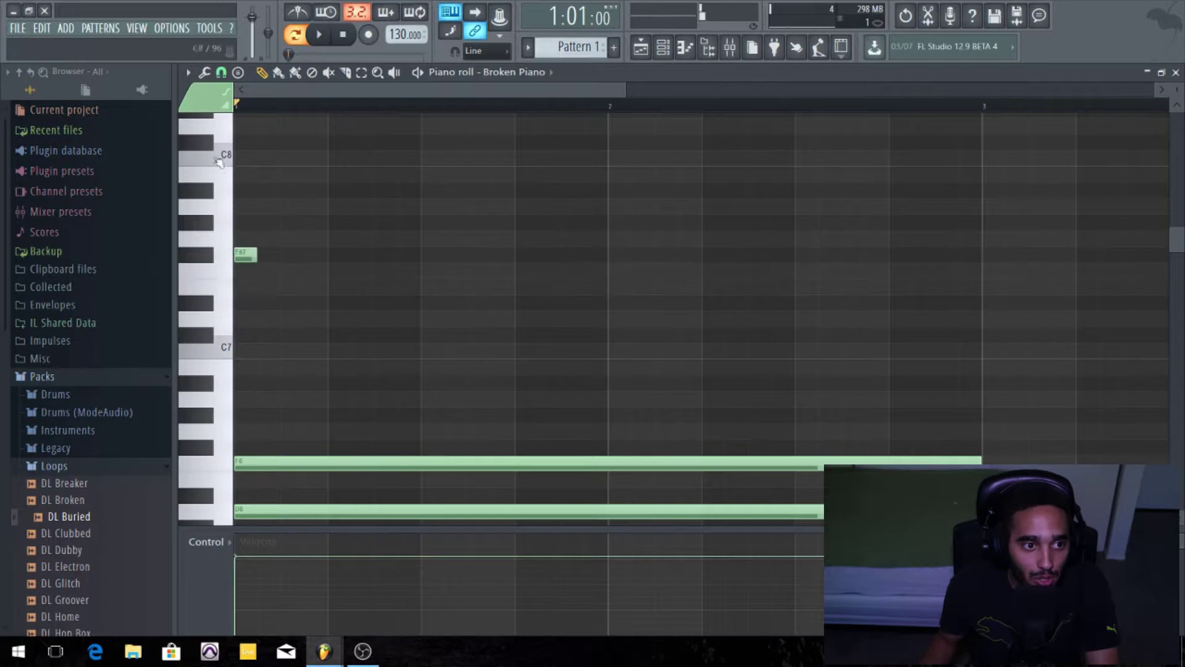
- Draw a G7 note above the chord and move it to position 1:02:00, right after the F#7 note
left_click(221, 73)
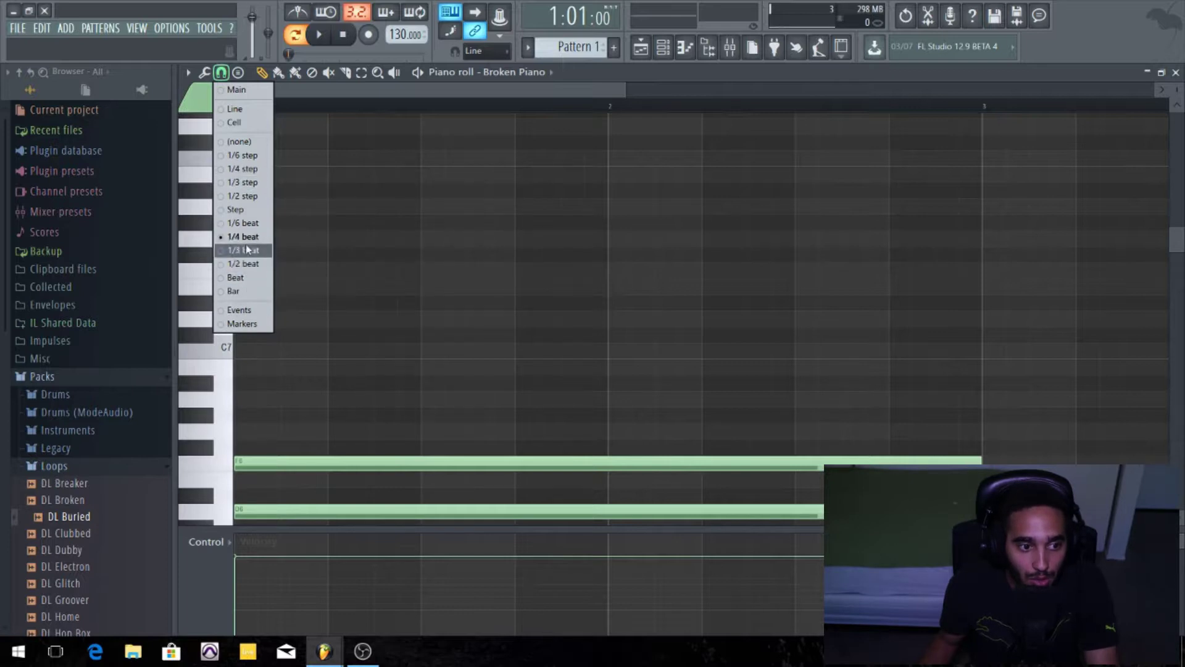
left_click(335, 239)
left_click_drag(350, 239, 274, 239)
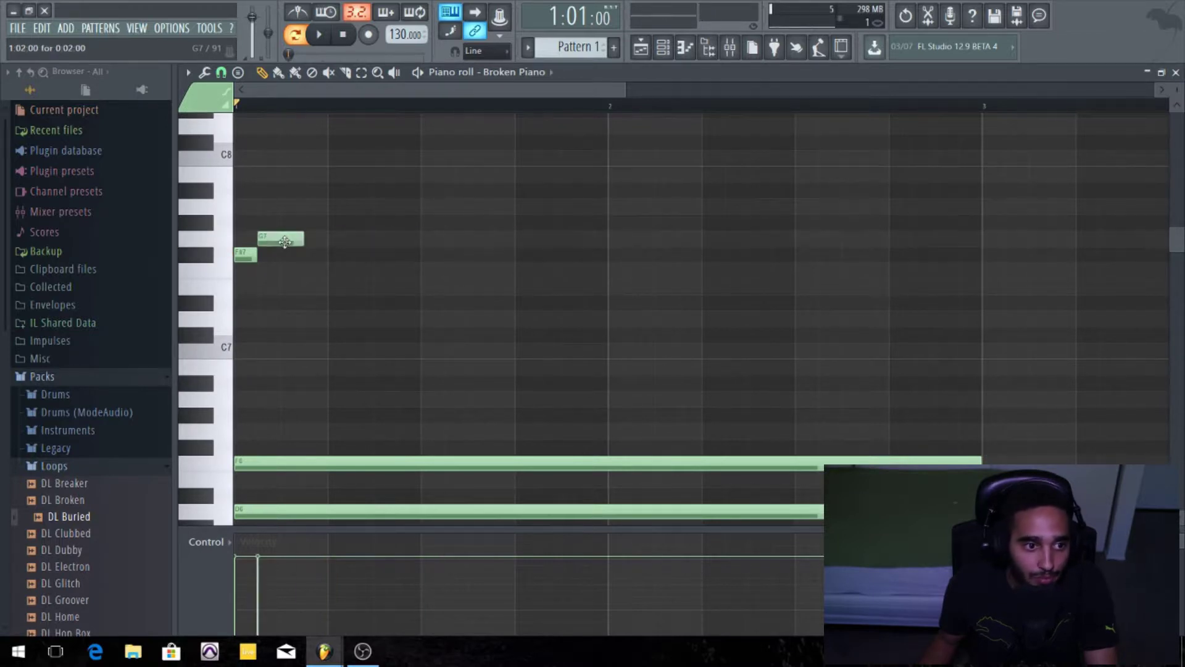
- Set grid snapping to Bar, try moving the G7 note, undo the move, and delete the note
left_click(220, 79)
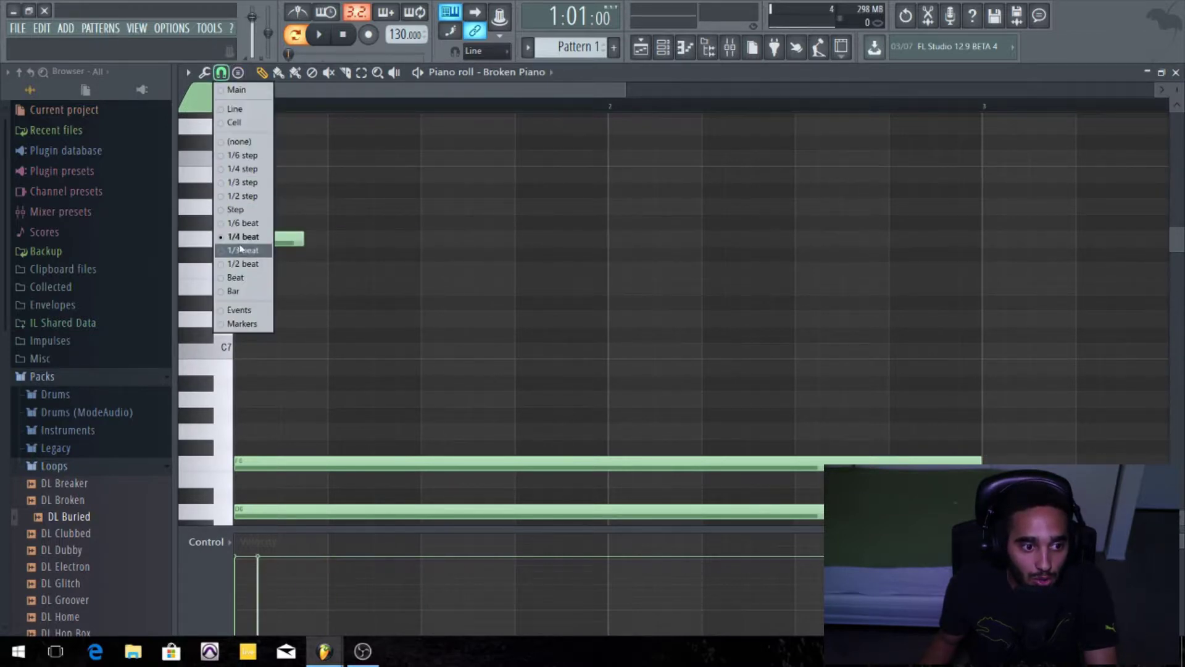
left_click(246, 290)
left_click_drag(281, 239, 568, 250)
key("ctrl+z")
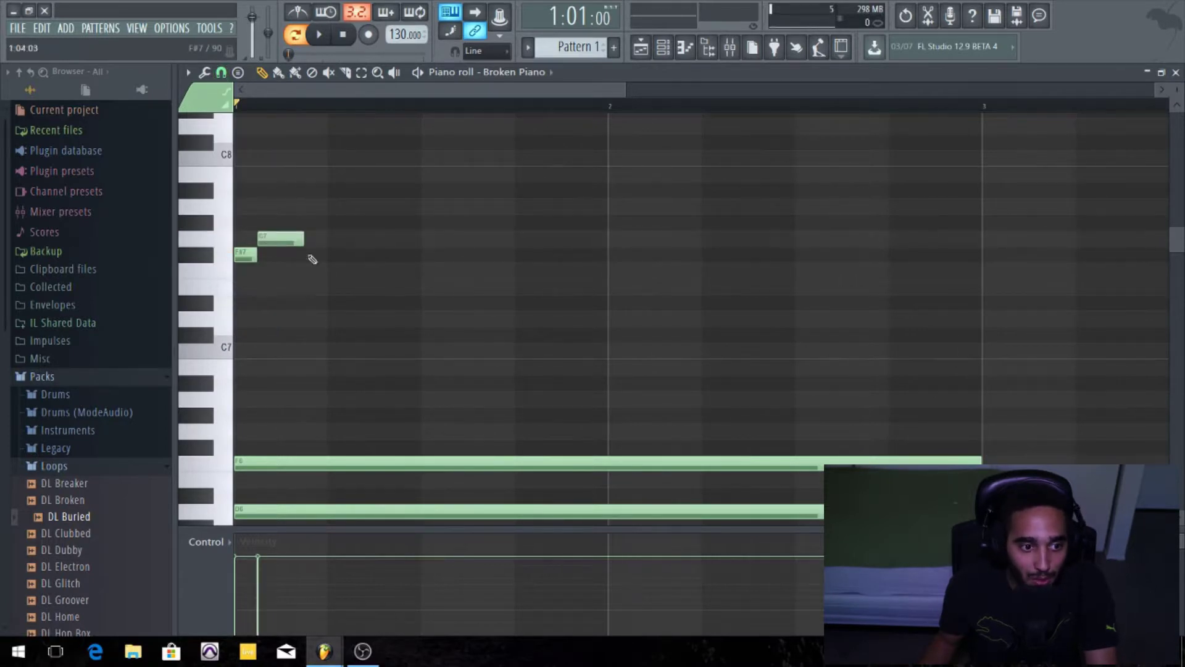
right_click(260, 233)
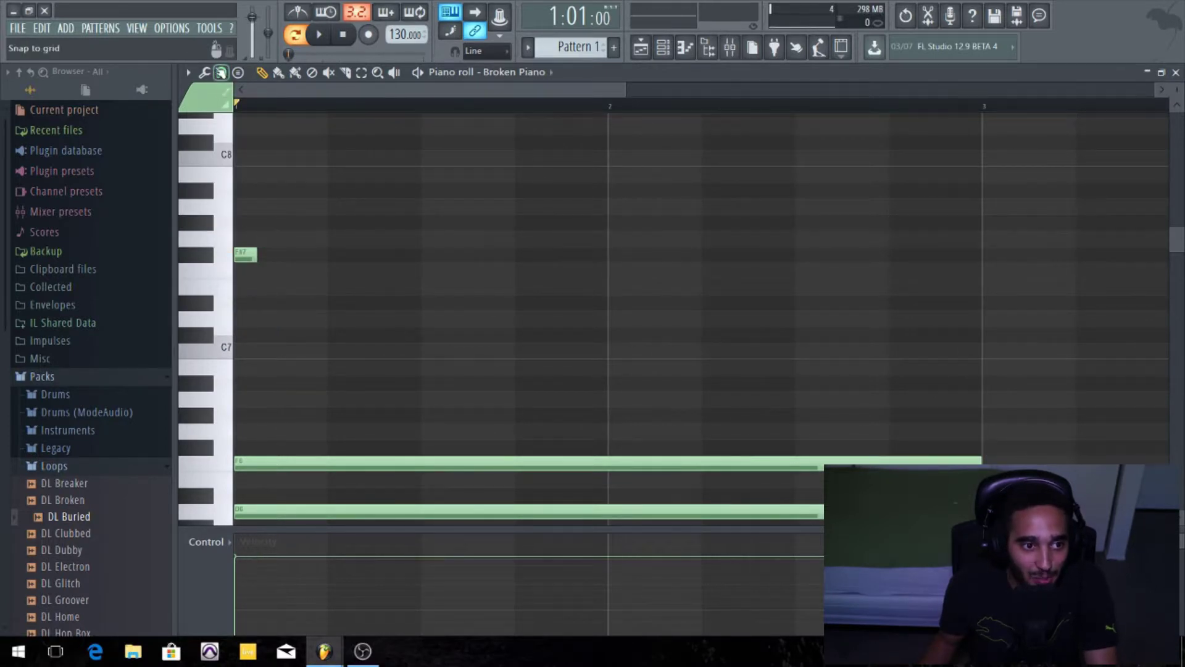
- Try Quick legato on the notes, including the overlapping G#7 and G7 pair in bar 1, and undo it
left_click(220, 72)
left_click(206, 73)
left_click(206, 73)
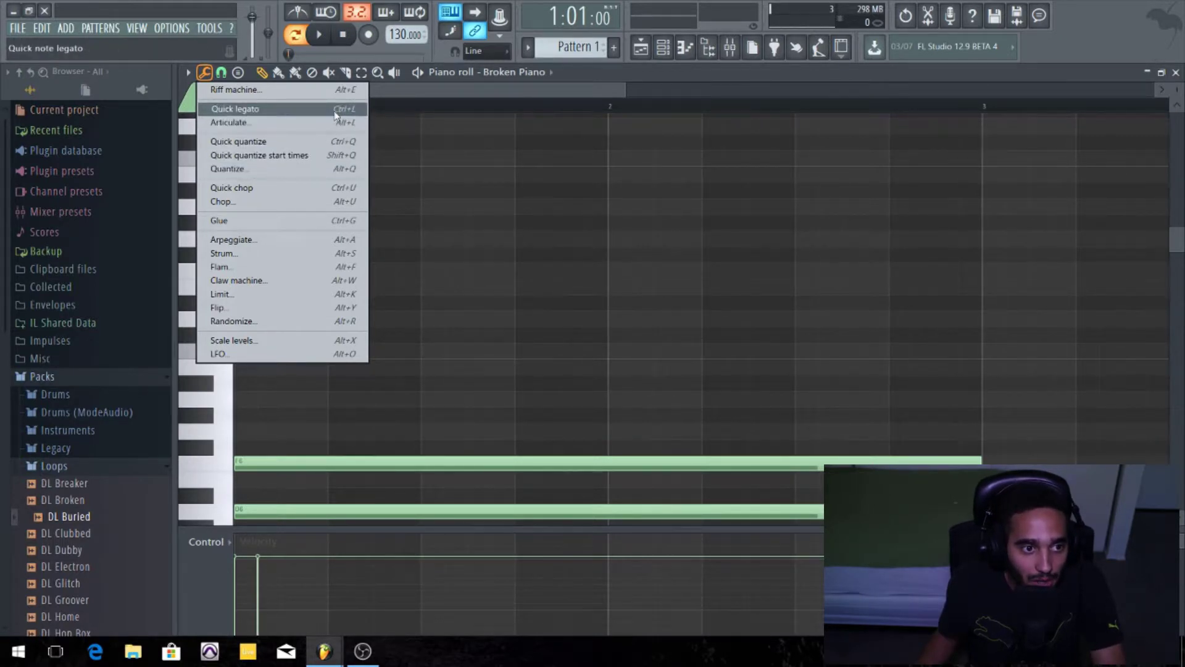
left_click(392, 127)
right_click(404, 130)
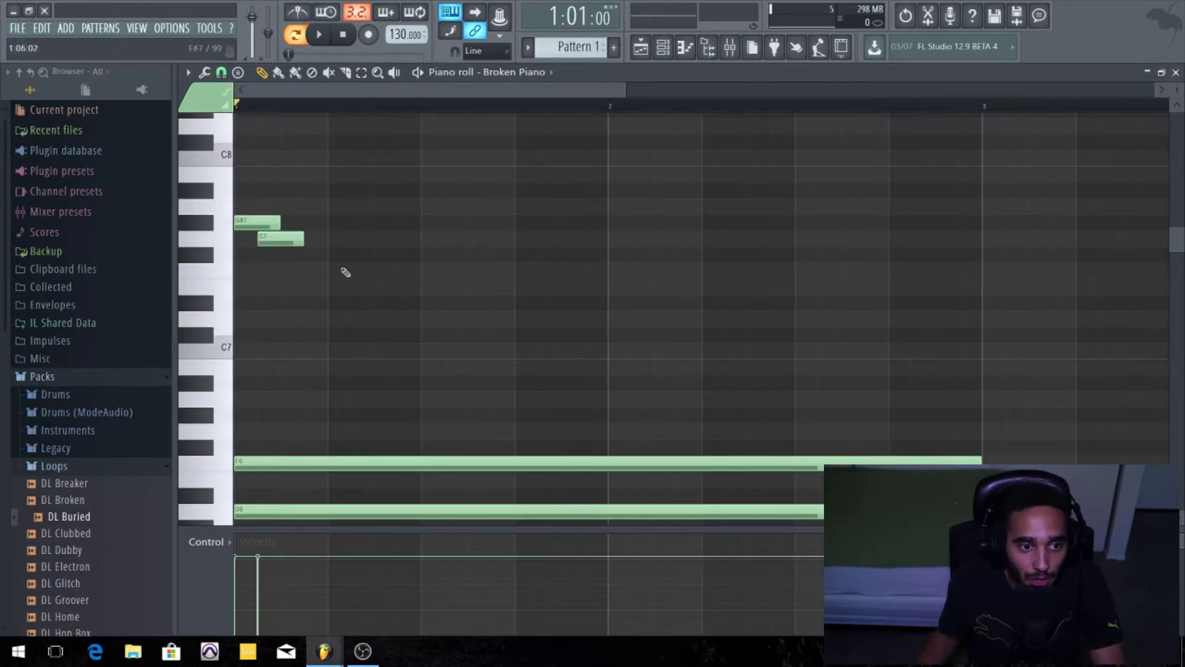
key("ctrl+l")
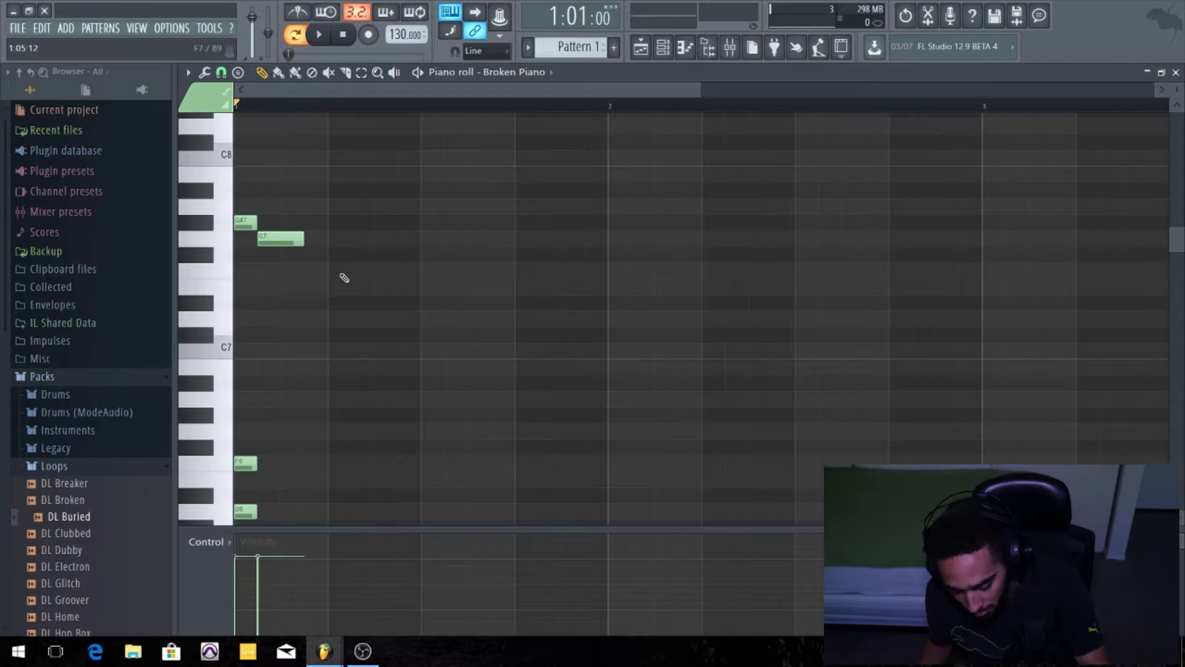
key("ctrl+z")
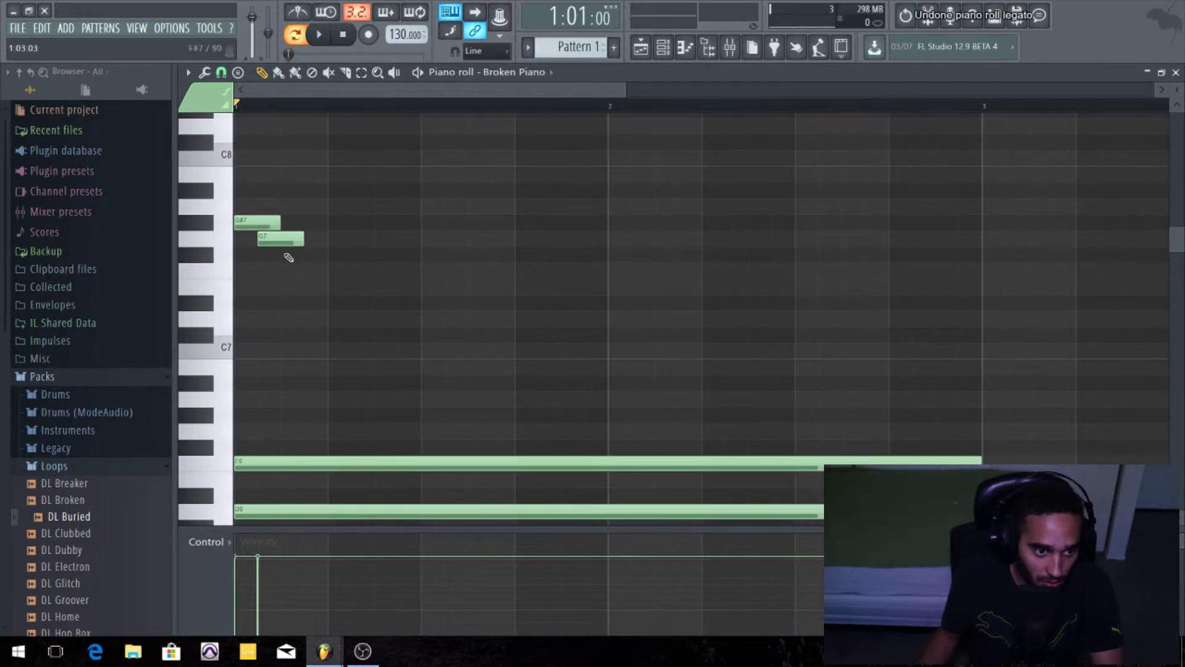
- Add an A7 note in bar 1 and try the Articulate tool with adjusted Multiply and Gap, discarding its changes
left_click(204, 73)
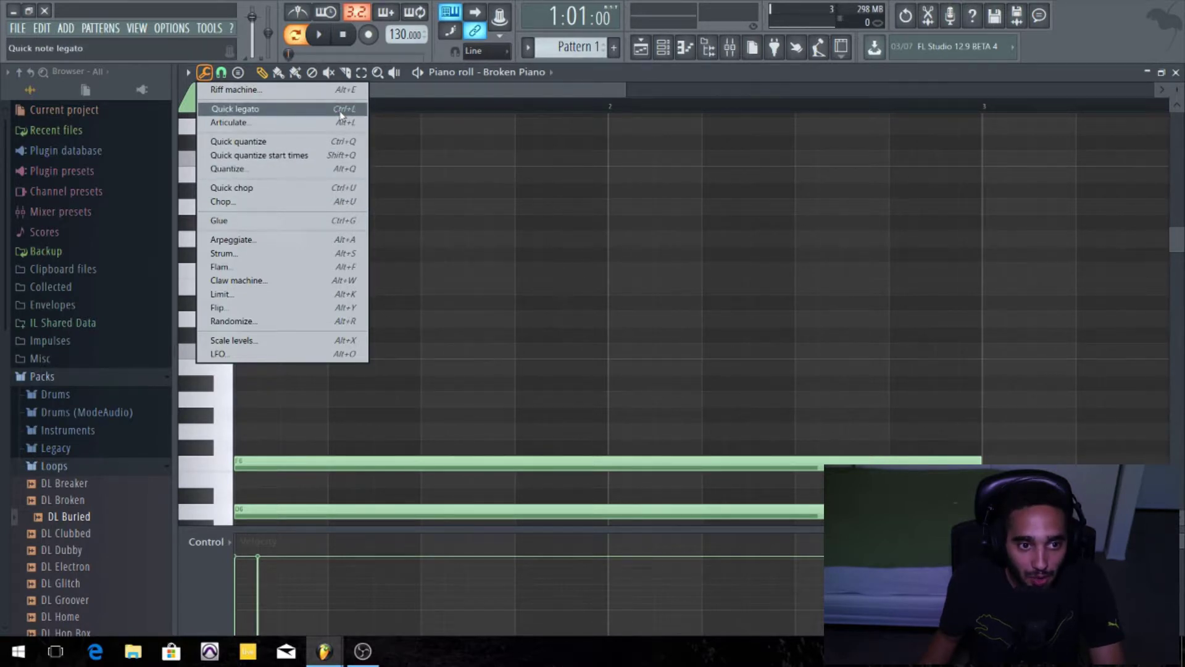
left_click(407, 206)
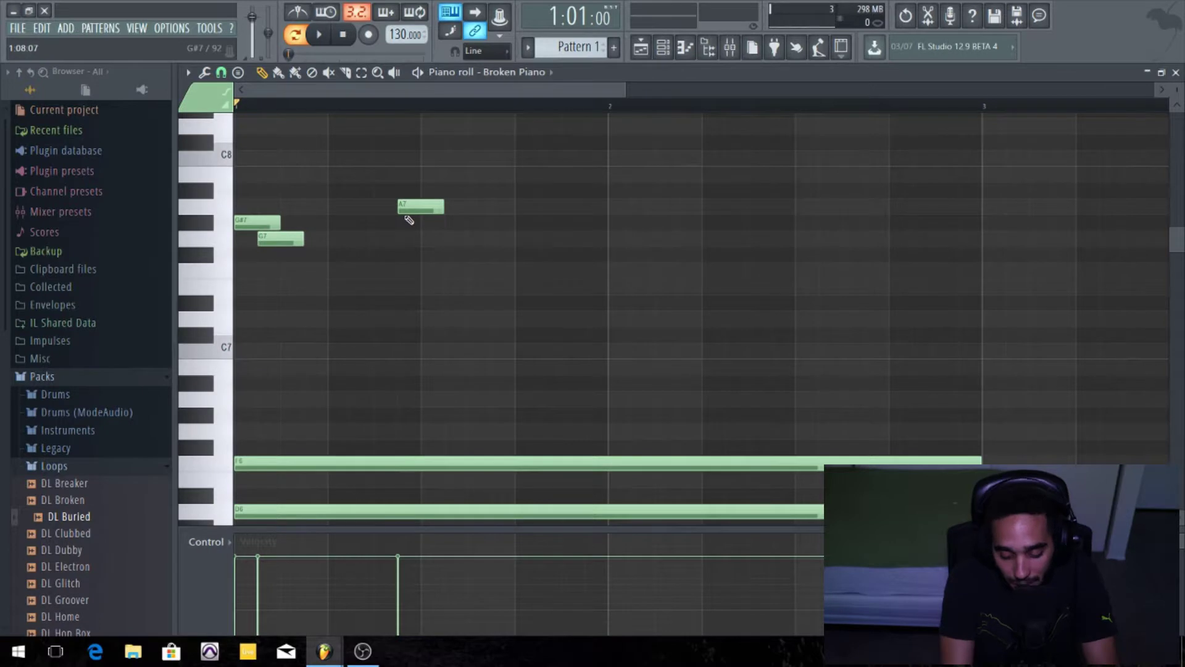
key("alt+l")
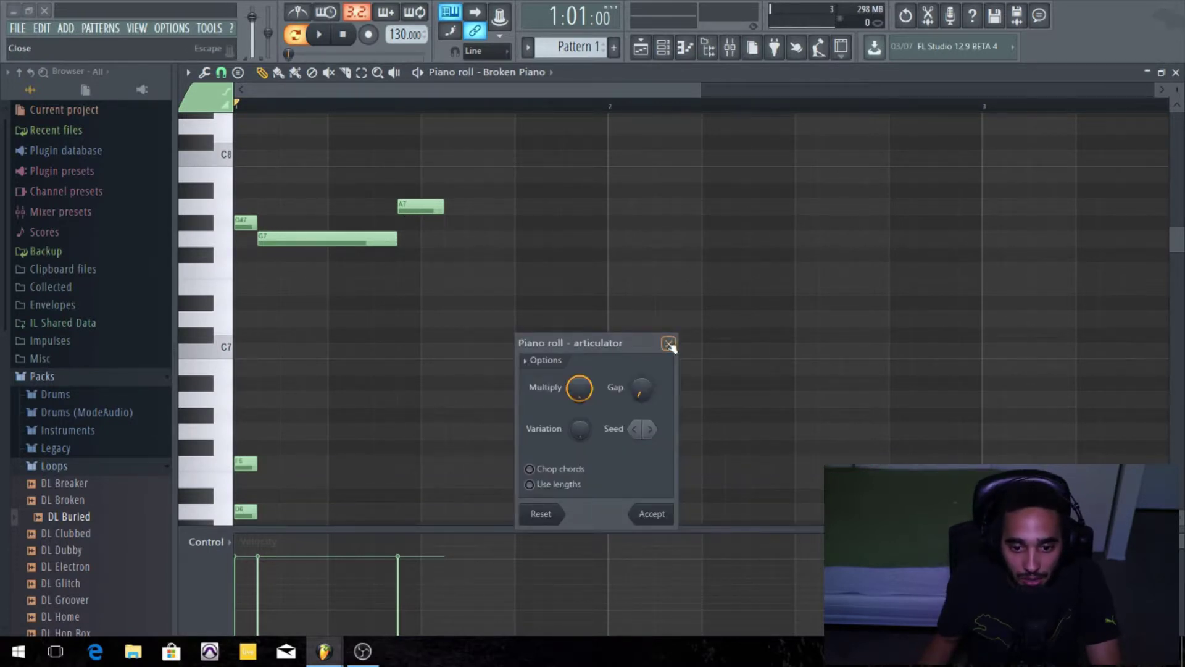
left_click_drag(579, 387, 642, 380)
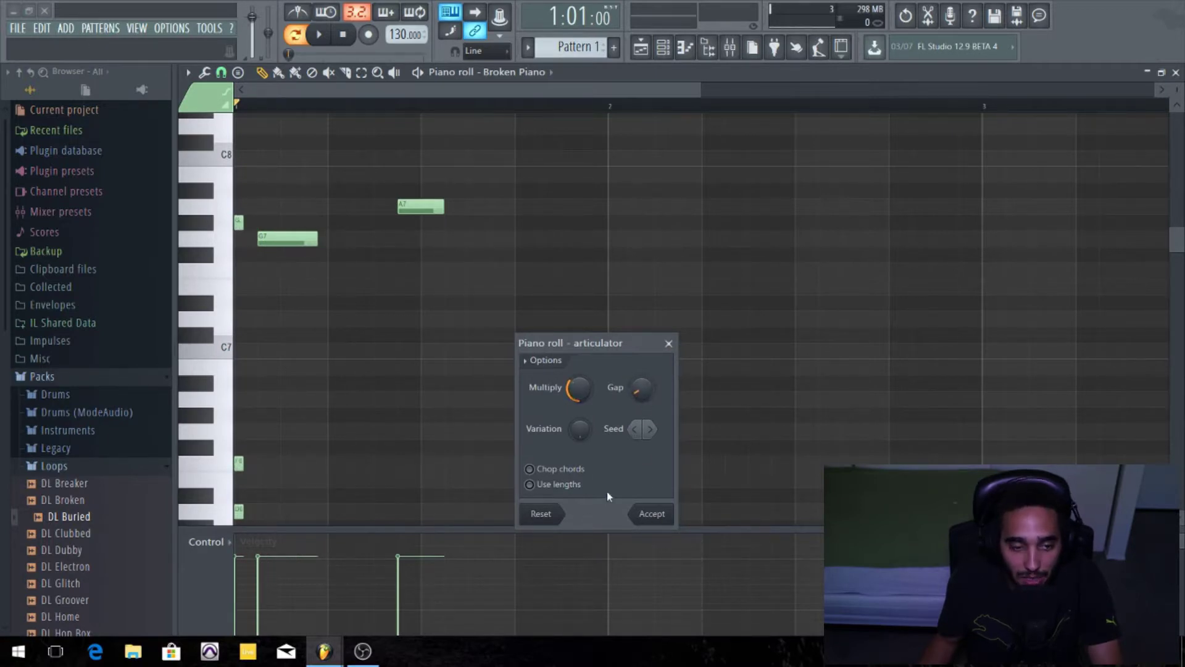
left_click(669, 343)
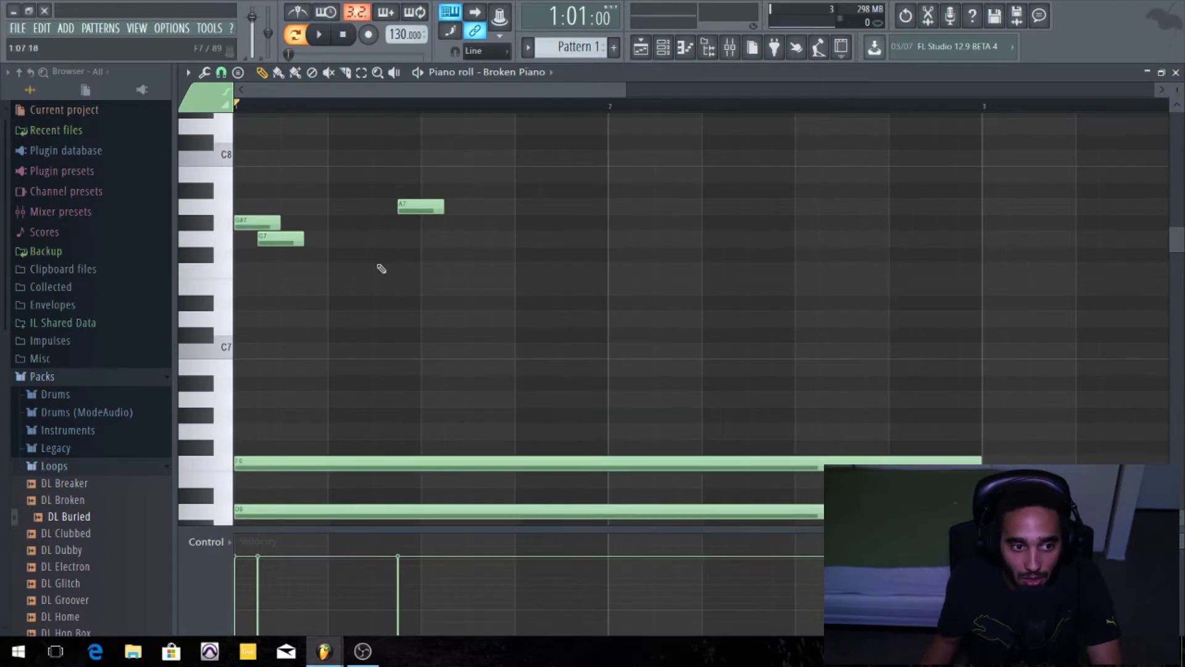
- Delete the A7 note from bar 1, leaving the G#7 and G7 pair above the chord
left_click(221, 73)
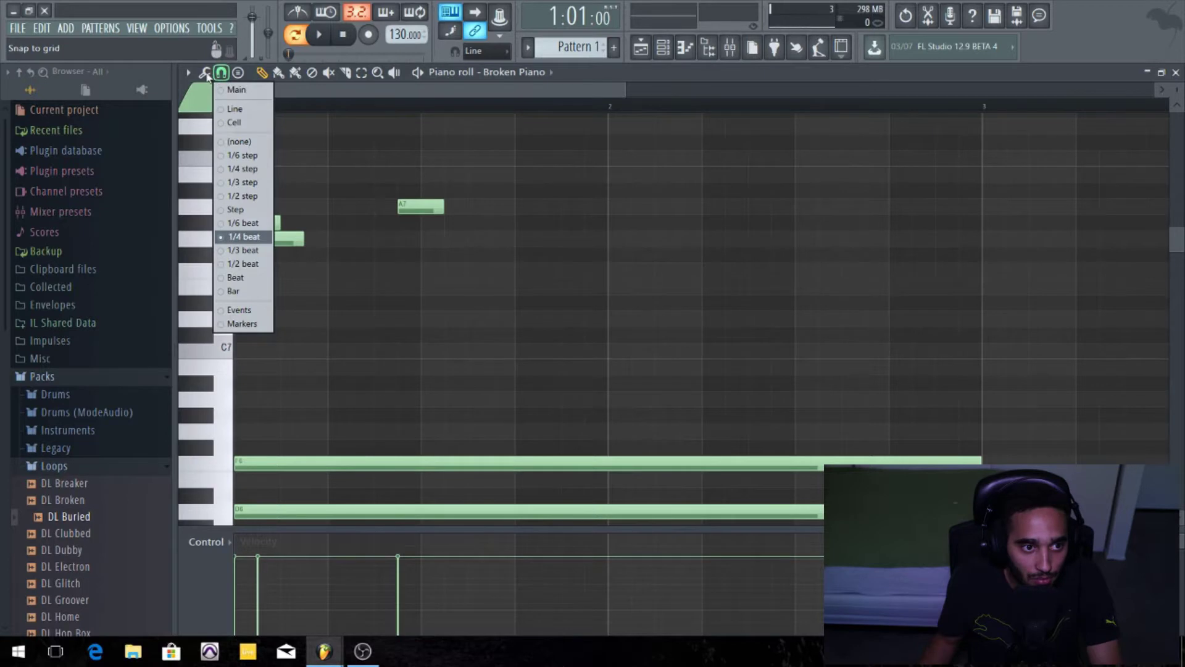
left_click(205, 72)
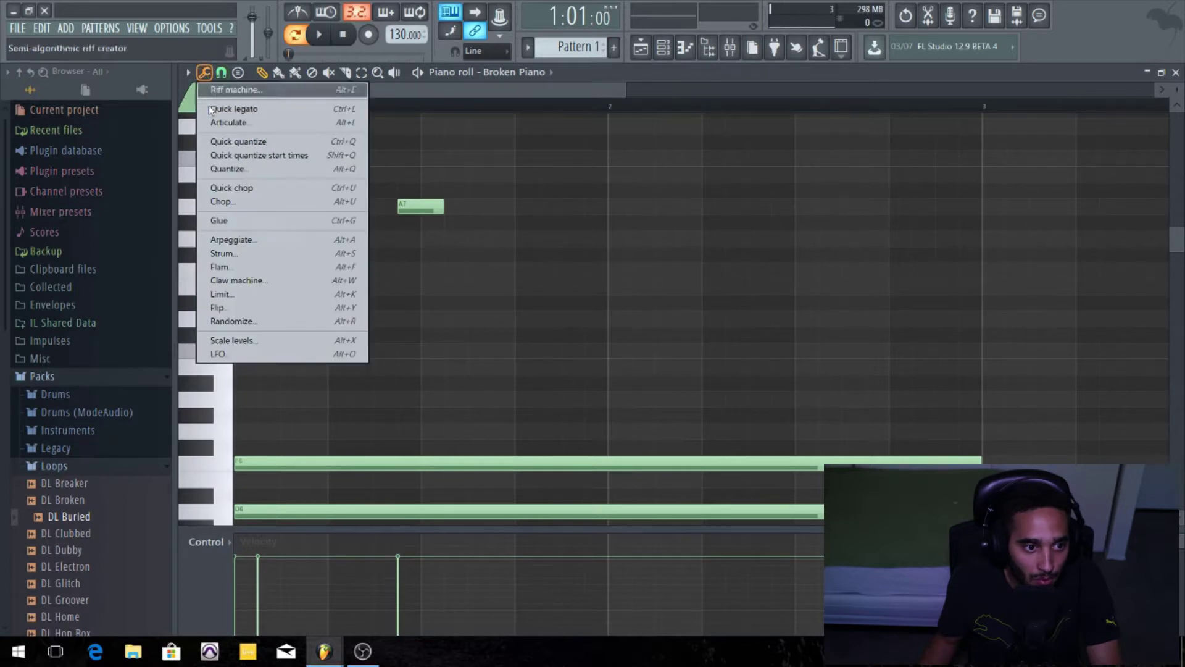
left_click(278, 141)
right_click(454, 139)
right_click(439, 210)
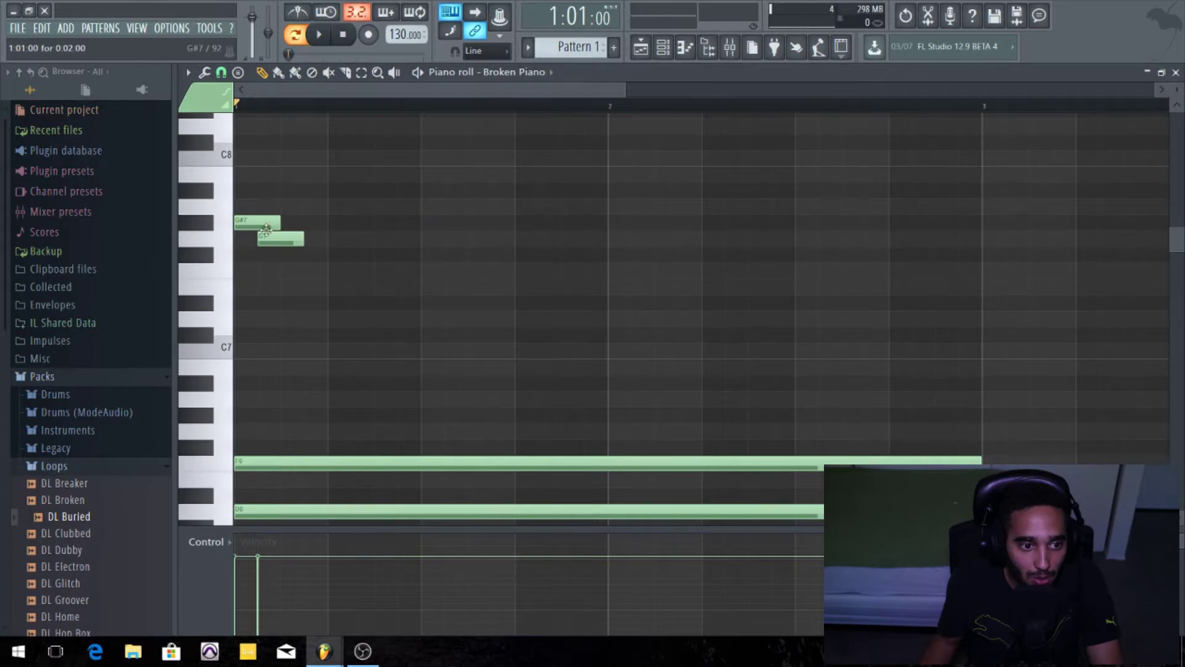
- Set grid snapping to Bar and apply Quick quantize so the G#7 and G7 notes fill bar 1
left_click(228, 73)
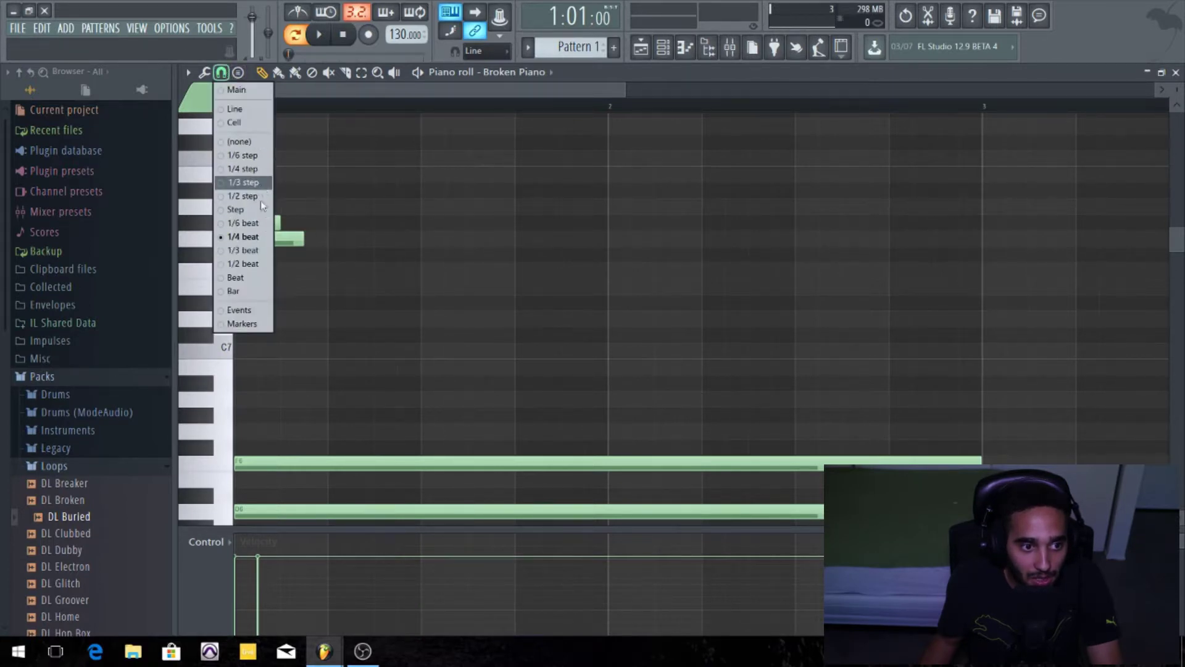
left_click(260, 290)
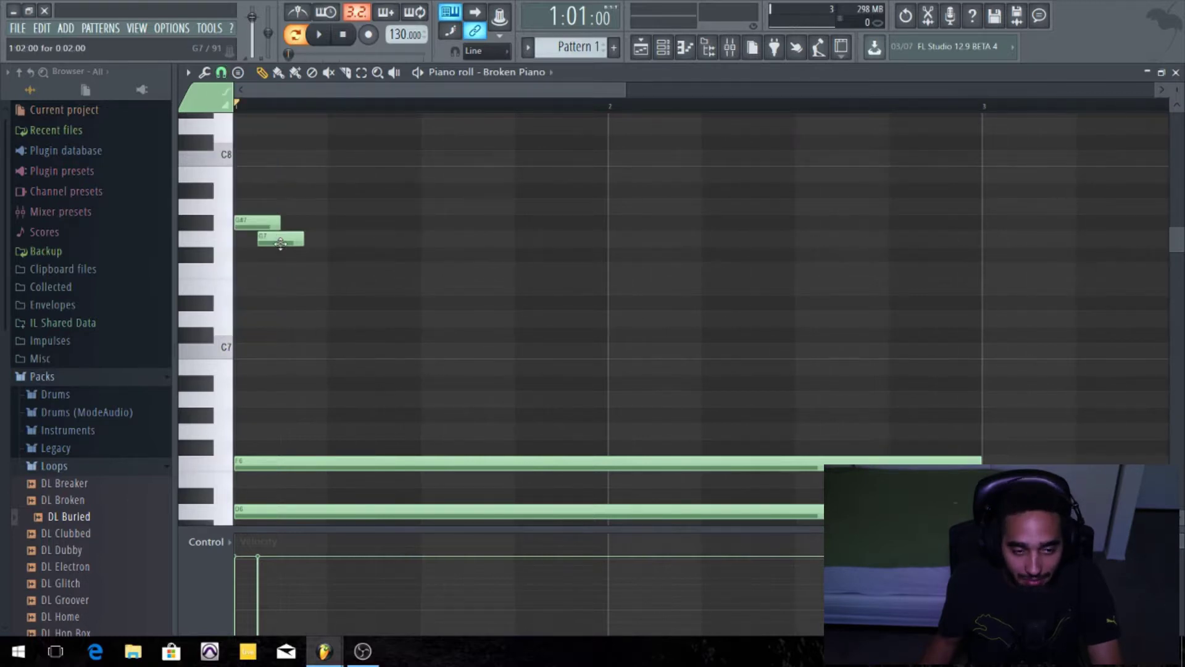
left_click_drag(280, 243, 355, 248)
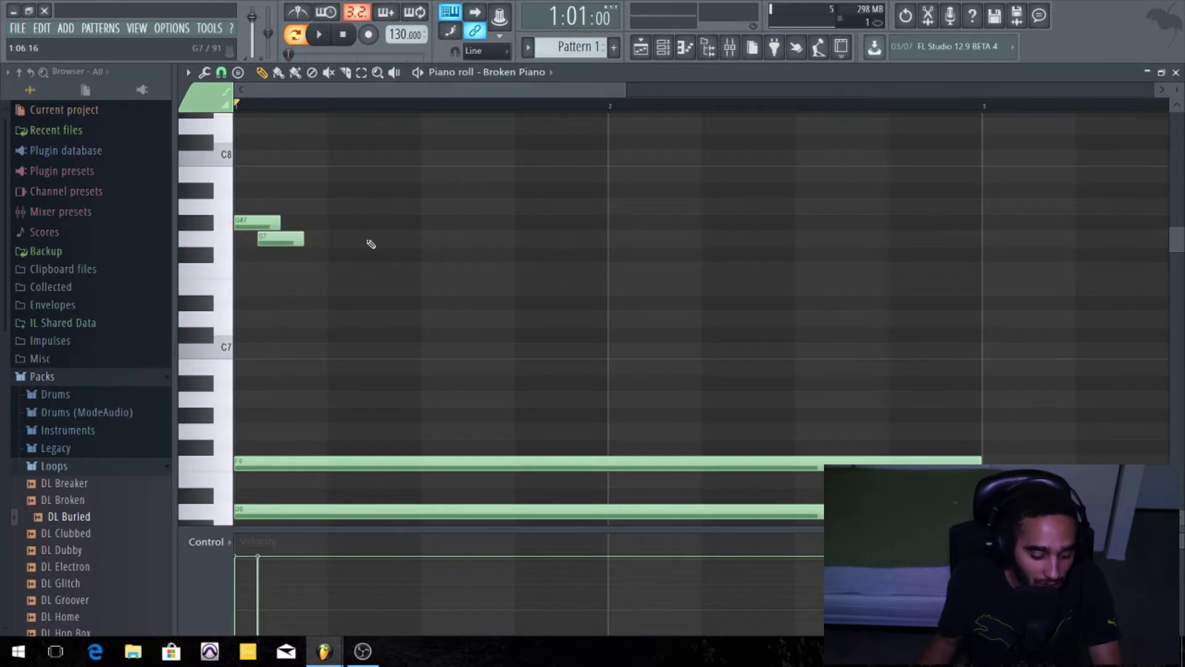
key("ctrl+q")
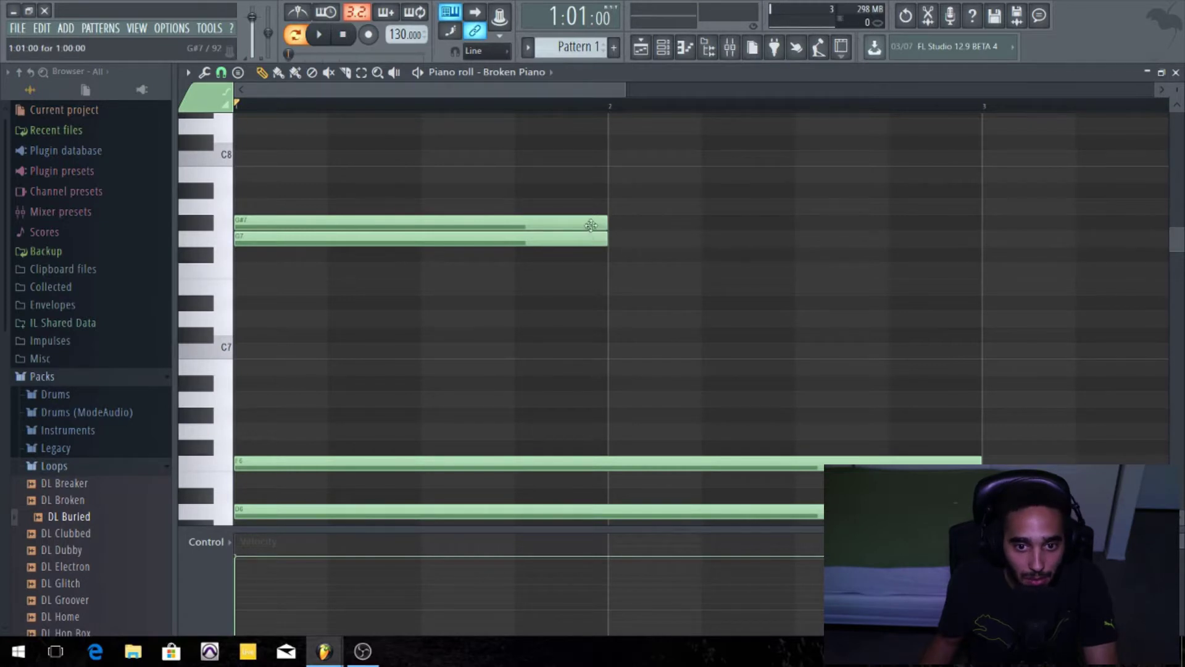
- Review the snap settings and the quantize and chop tools, and place a short B7 note at the start of bar 1
left_click(219, 73)
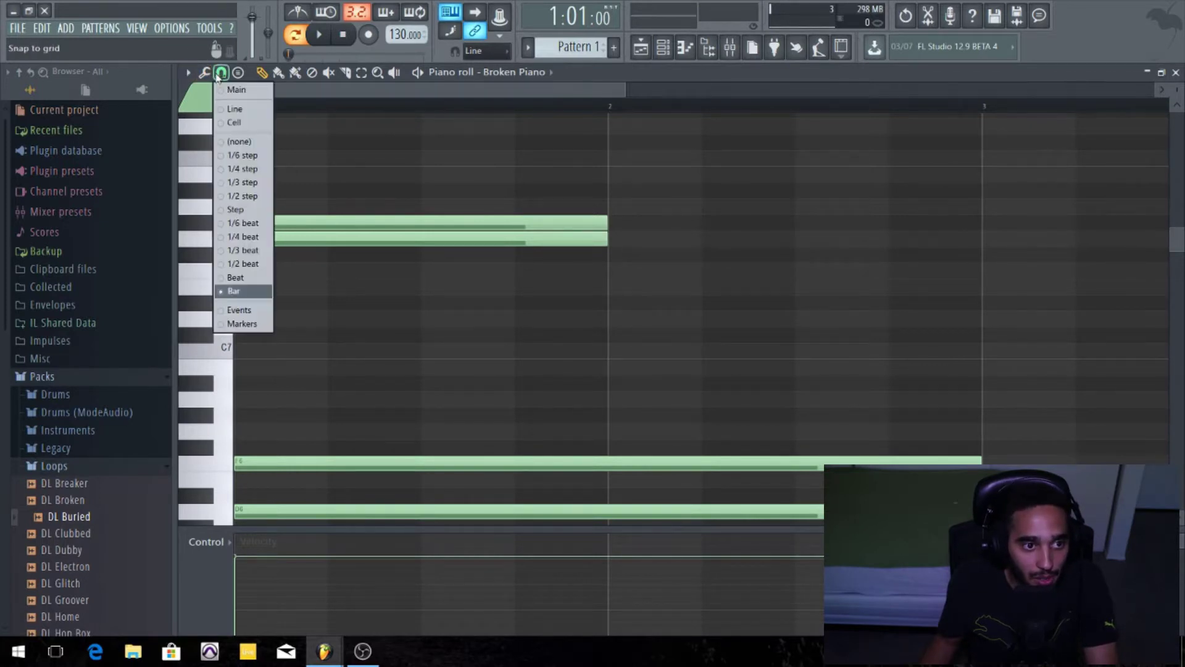
mouse_move(205, 73)
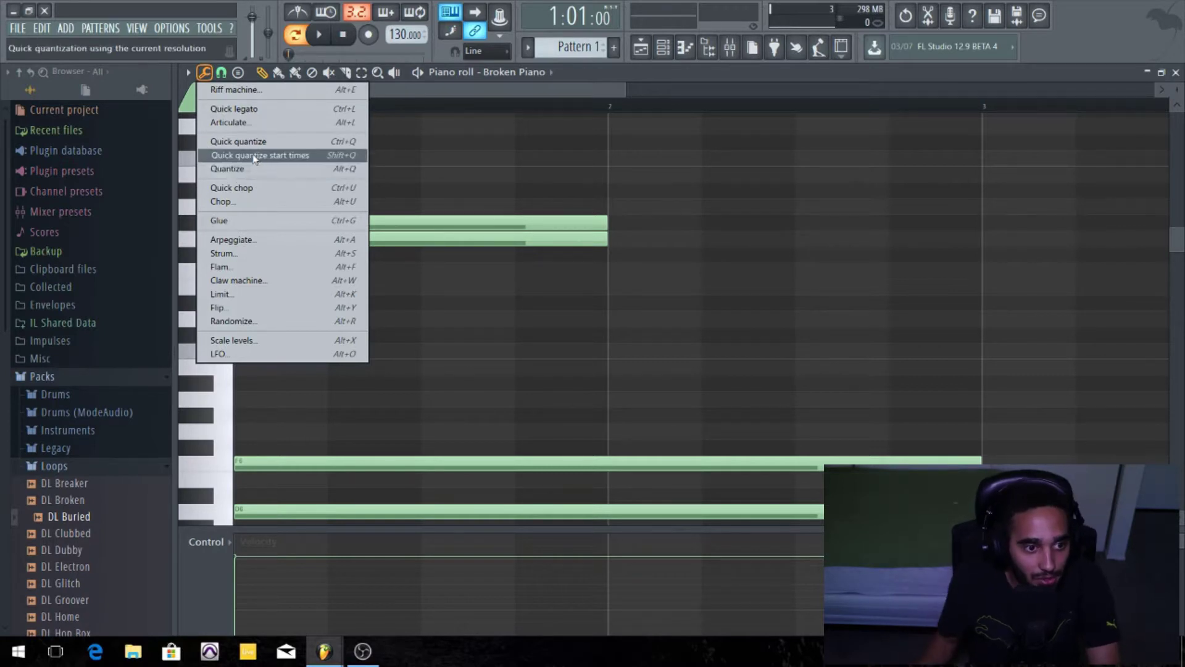
left_click(417, 178)
right_click(278, 175)
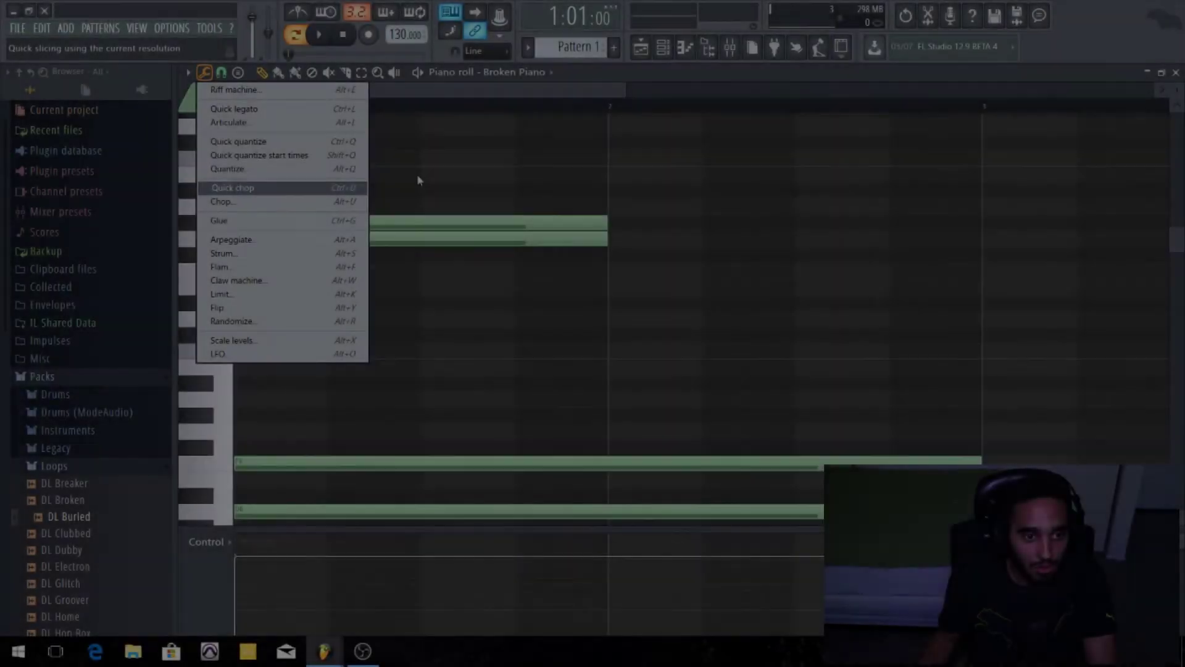
left_click(419, 177)
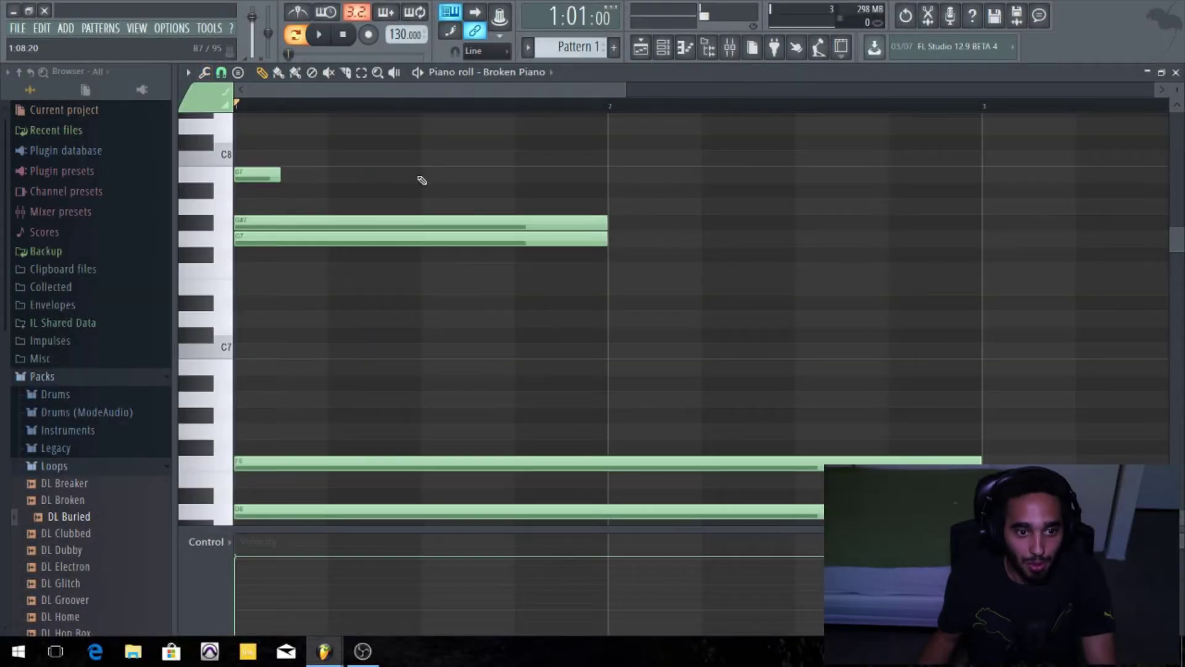
- Preview the Chop tool's Default pattern on all notes, discard it, and apply Quick chop at the Bar snap
key("alt+u")
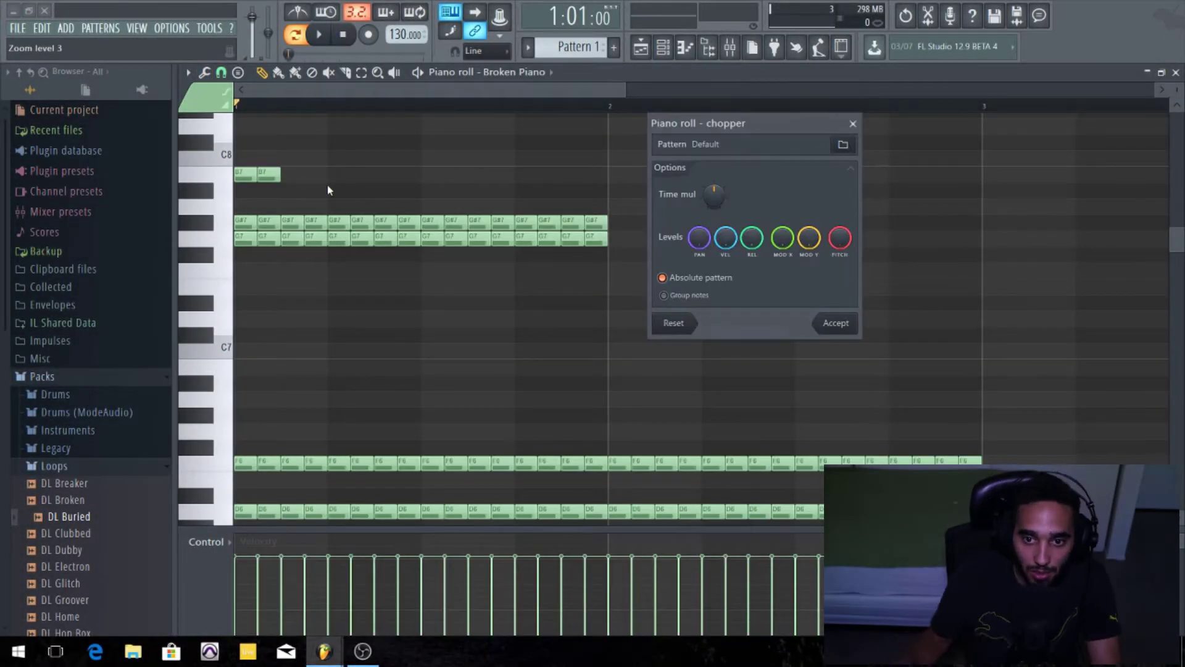
left_click(853, 123)
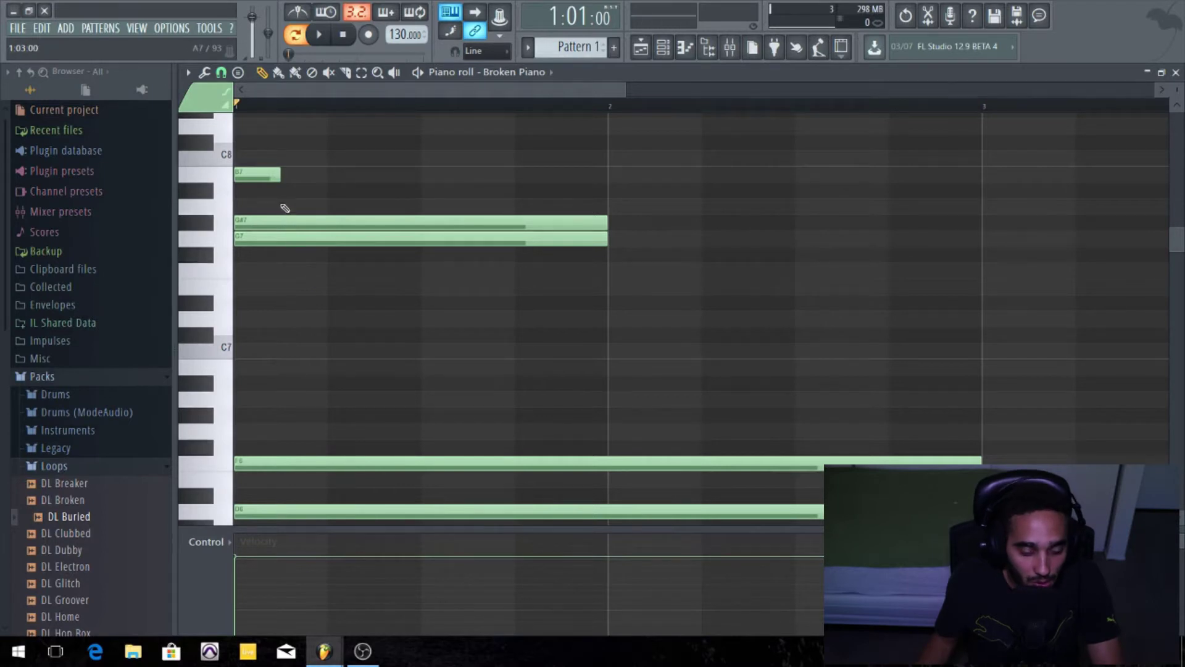
key("ctrl+u")
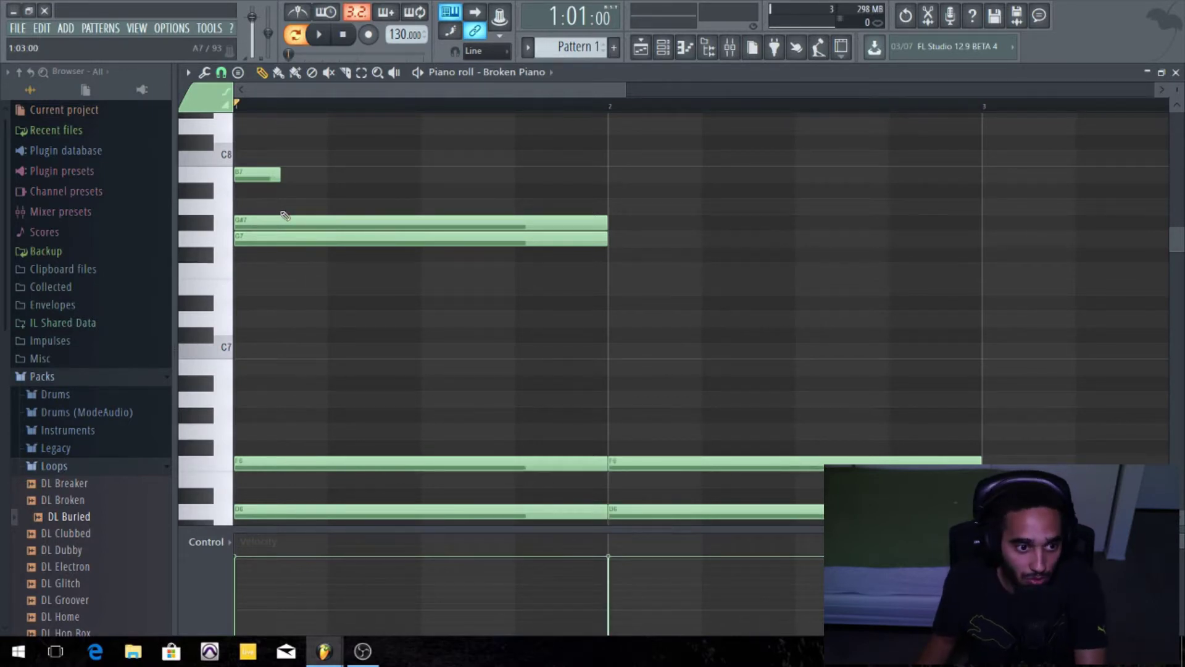
- Set grid snapping to 1/4 beat, glue the chopped notes, and try Quick chop at that snap, undoing the chop
left_click(230, 77)
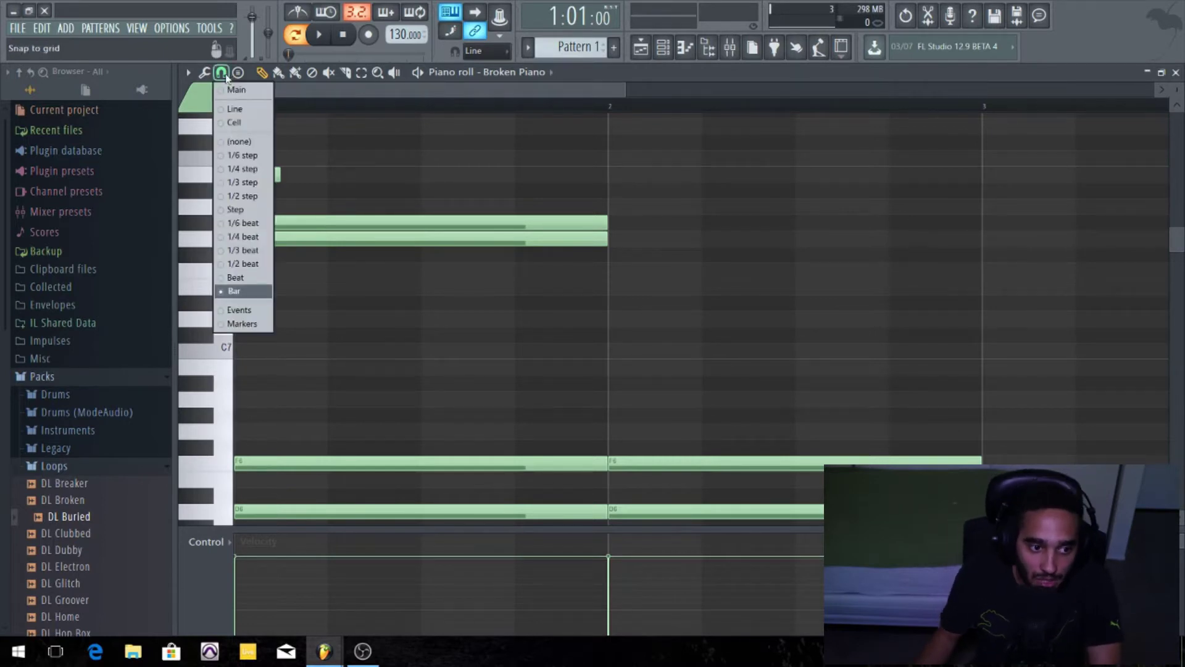
left_click(243, 237)
key("ctrl+g")
key("ctrl+u")
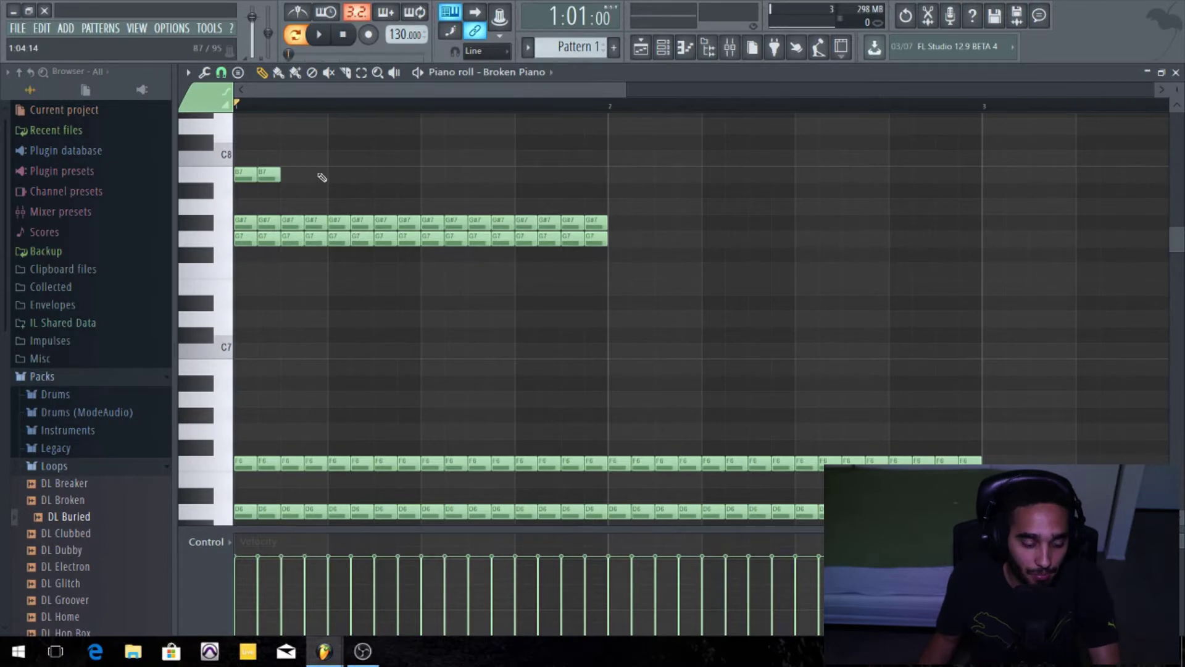
key("ctrl+z")
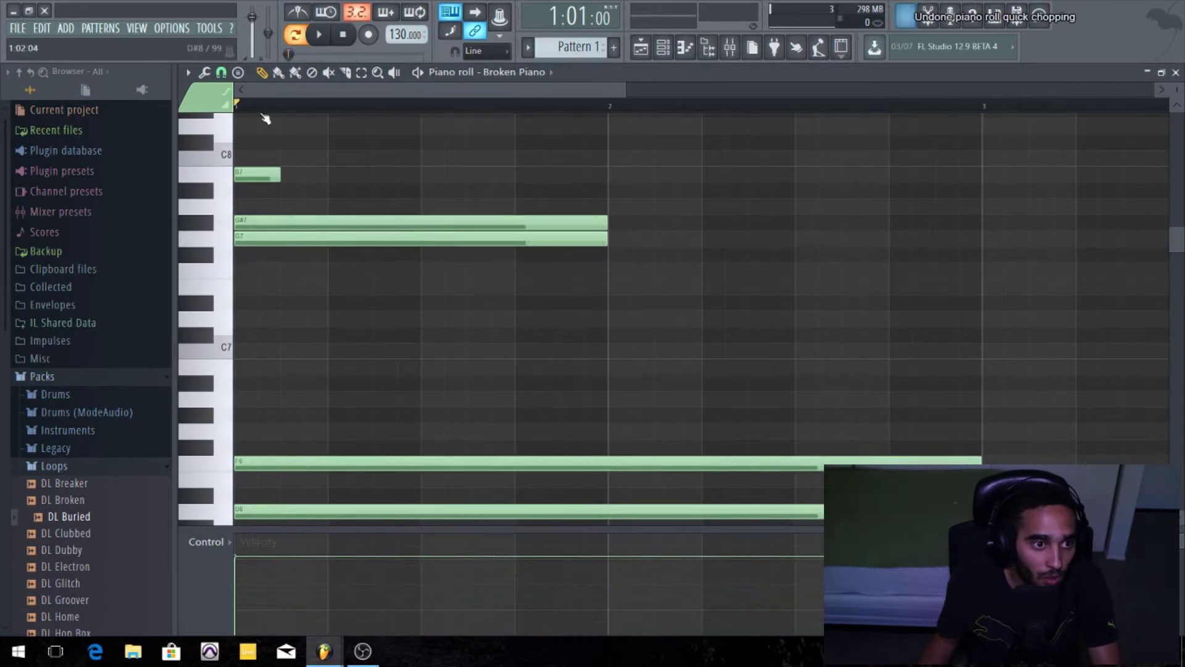
- Place short C#7, C7, B6 and A6 notes together late in bar 1 and select the four of them
left_click(204, 72)
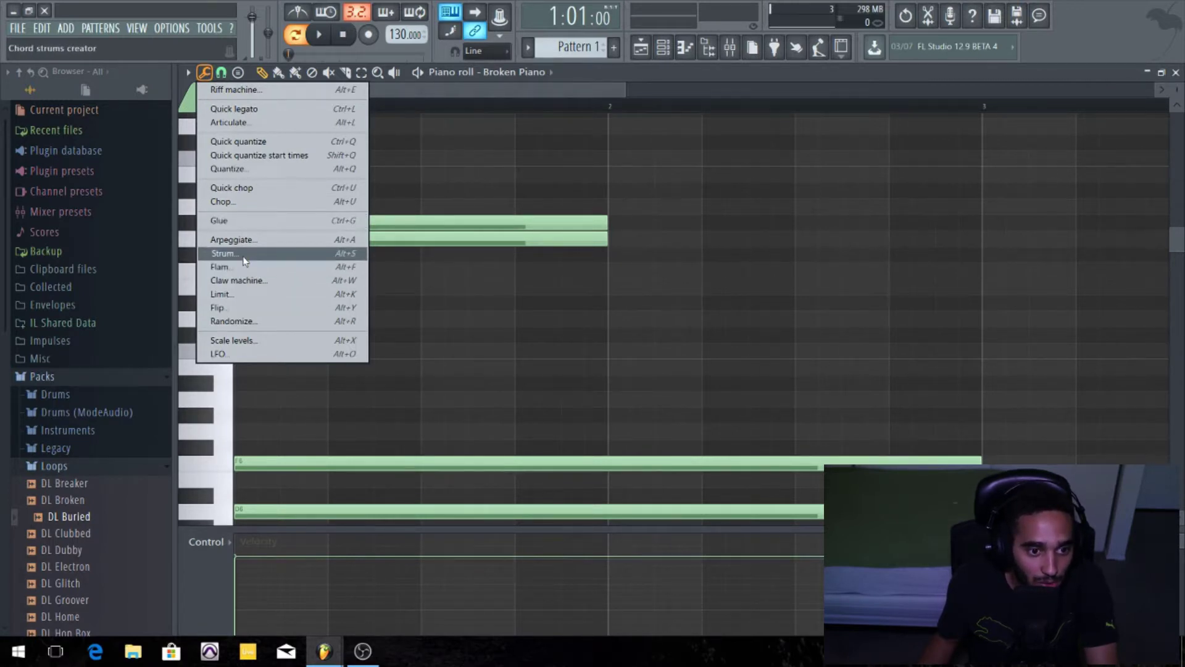
left_click(494, 335)
left_click(509, 350)
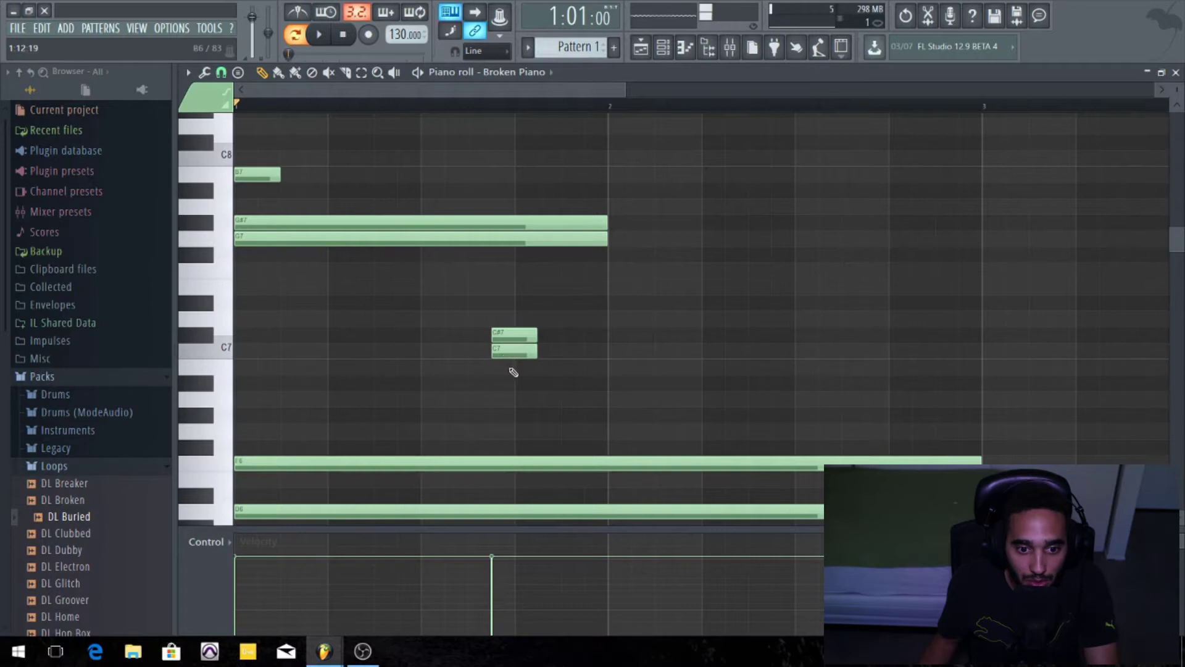
left_click(503, 367)
left_click(502, 398)
left_click_drag(495, 293, 559, 417)
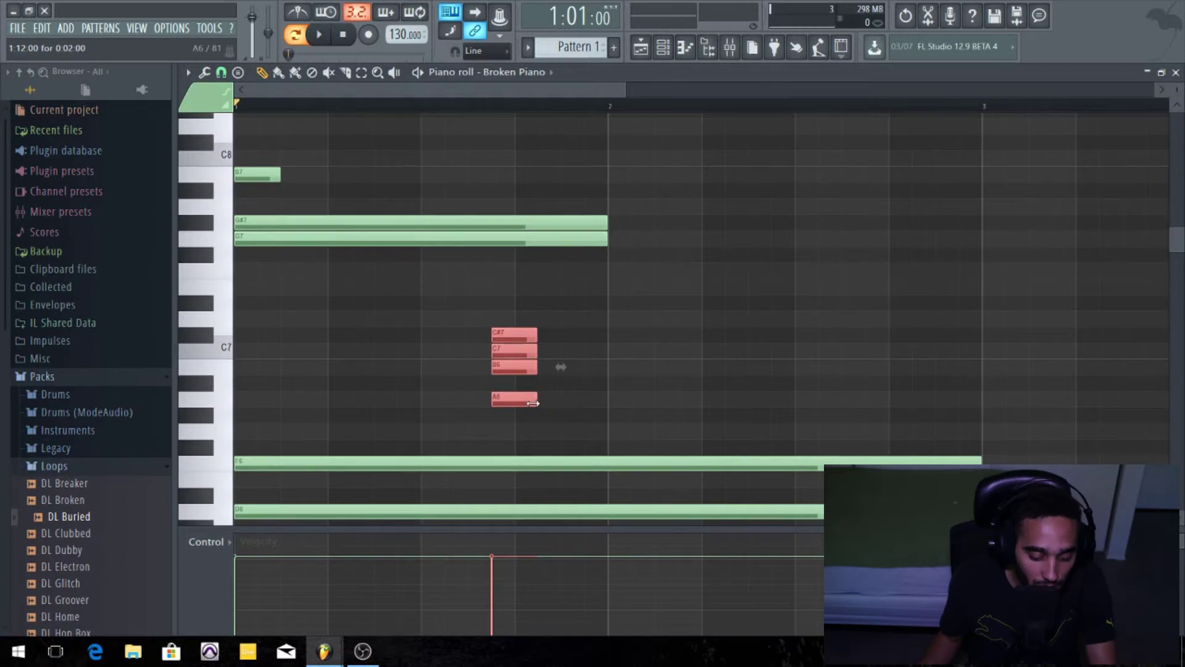
- Try the Strum tool on the four short notes with a stronger start time, discard it, and delete the notes
key("alt+s")
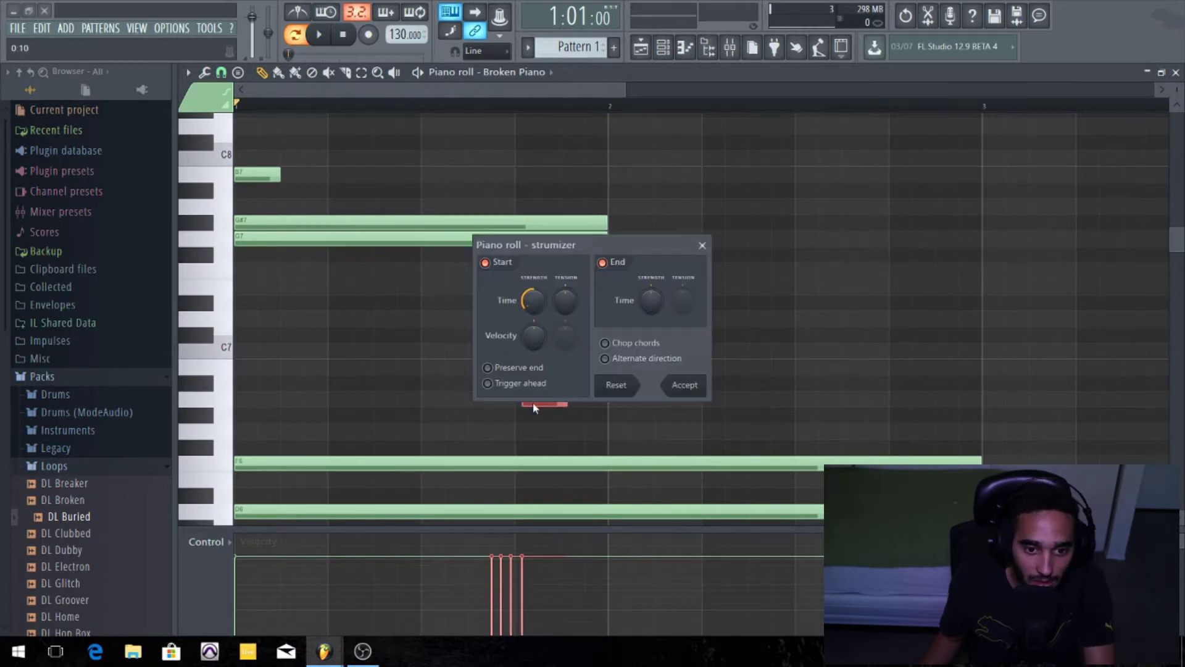
left_click_drag(647, 247, 840, 225)
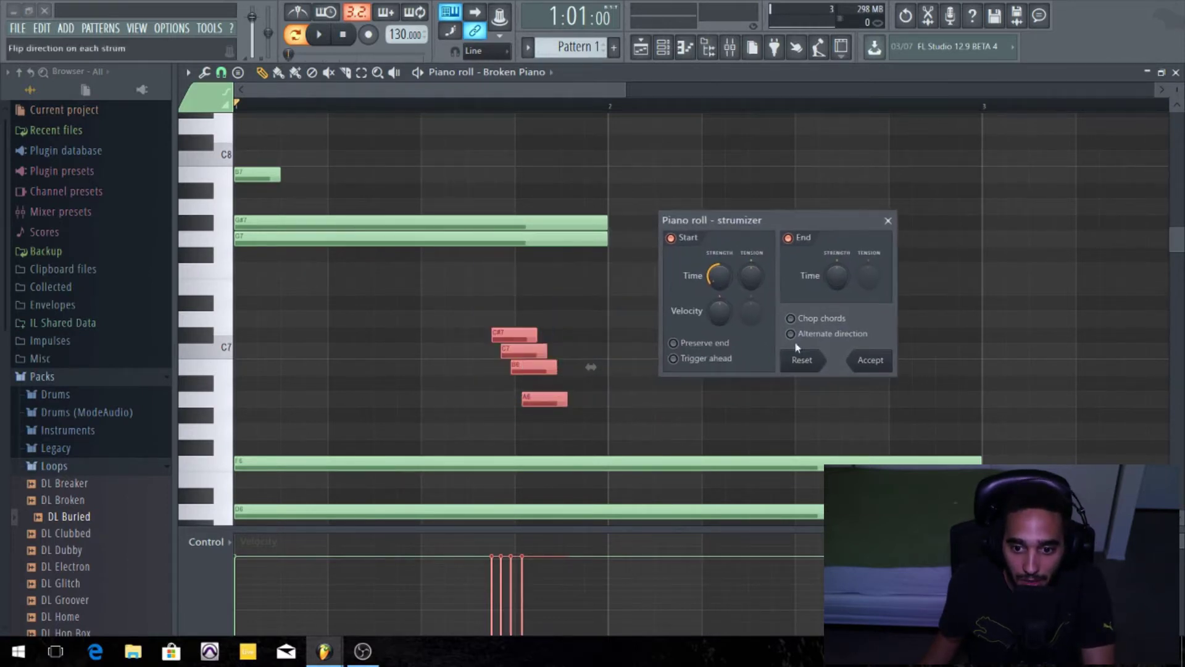
scroll(719, 275, "up", 3)
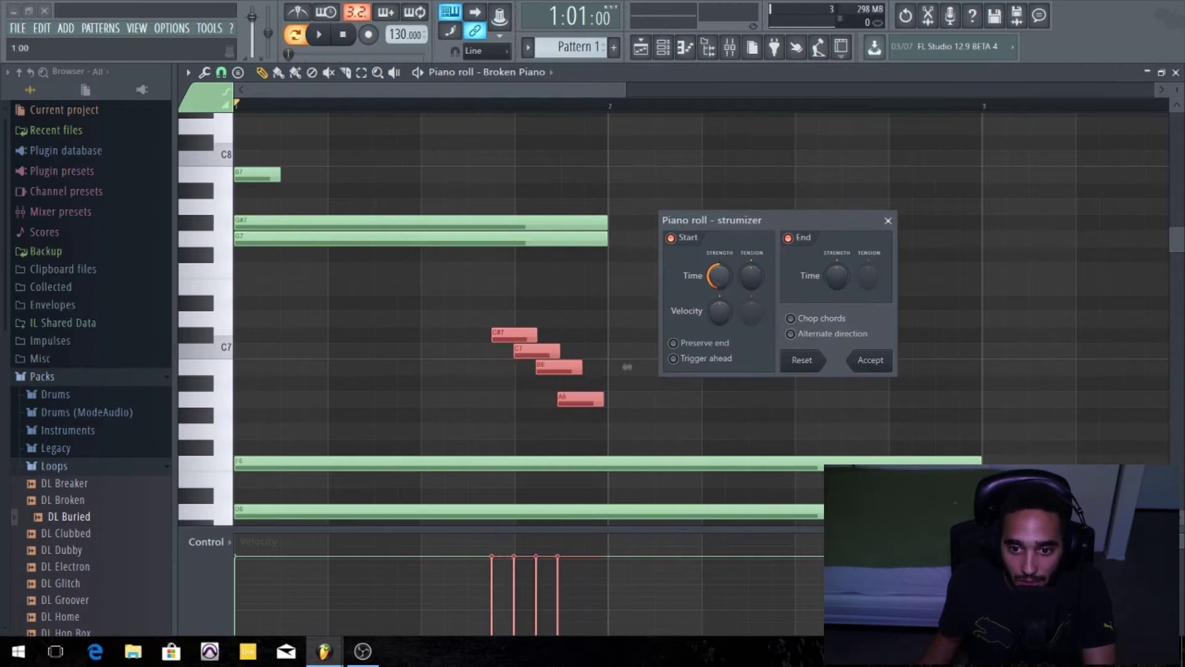
left_click(888, 221)
right_click(525, 336)
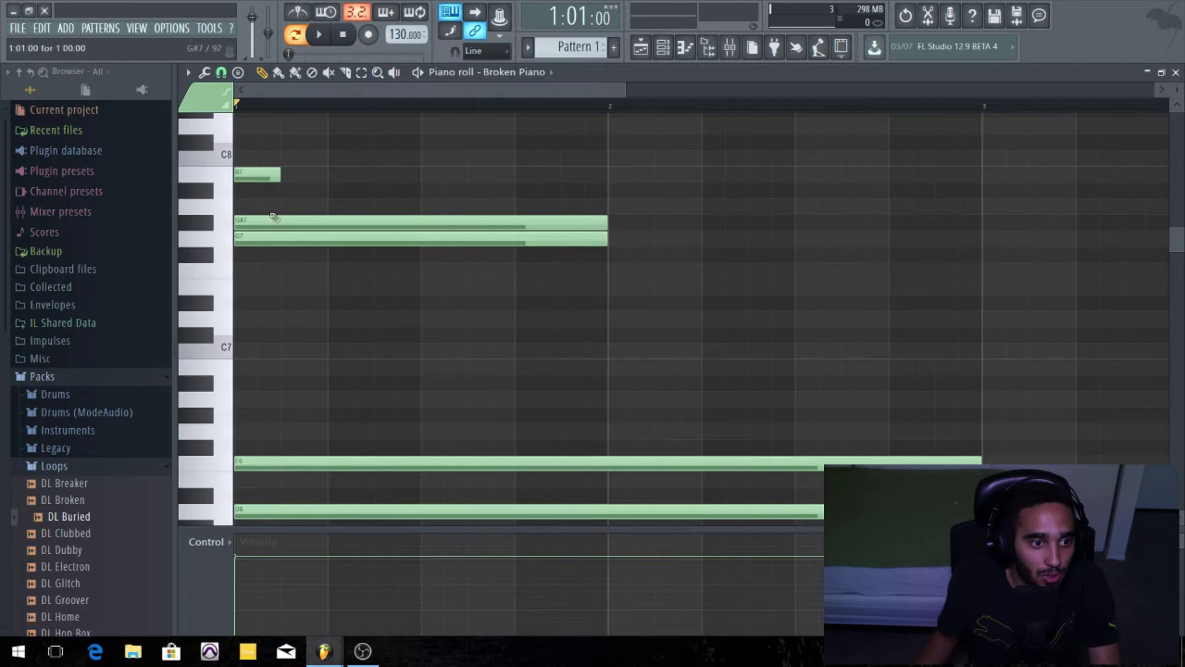
- Place two adjacent B7 notes in bar 2, try the Glue tool on them, and delete the joined note
left_click(205, 72)
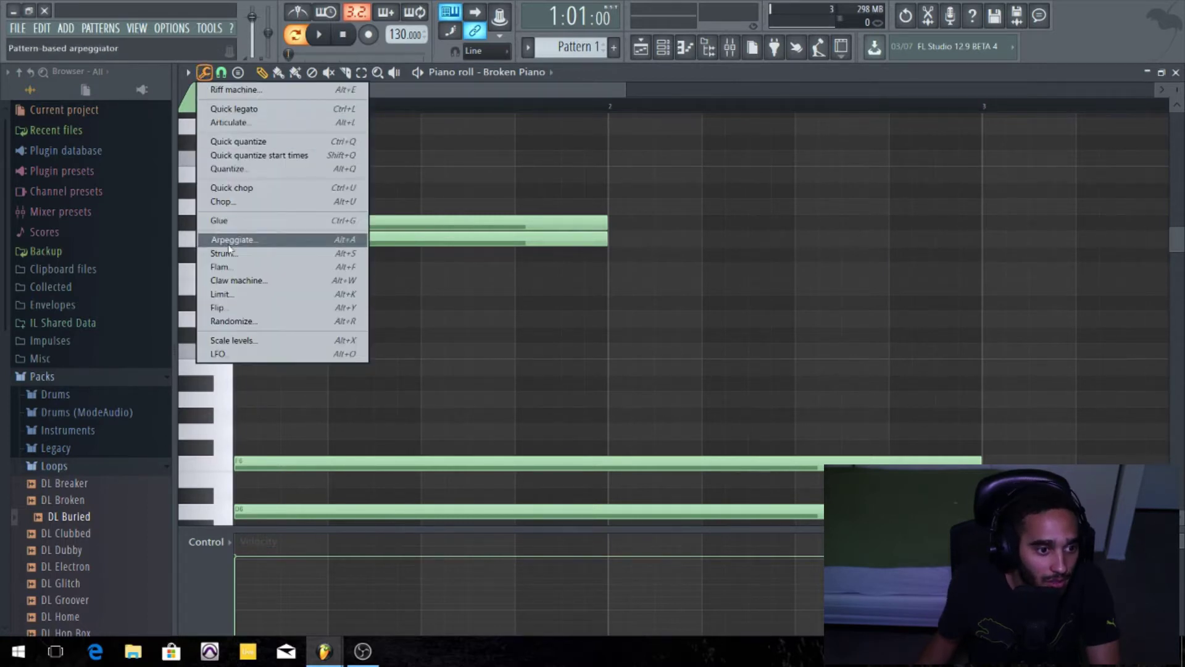
left_click(698, 174)
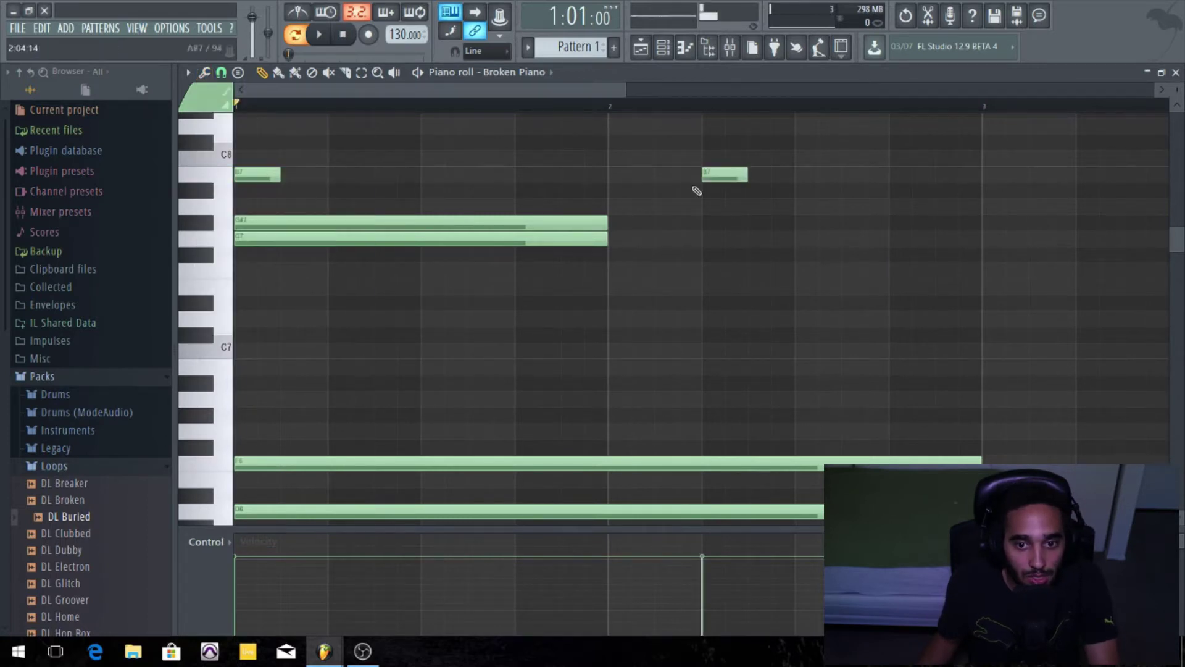
left_click(681, 178)
left_click_drag(684, 177, 734, 221)
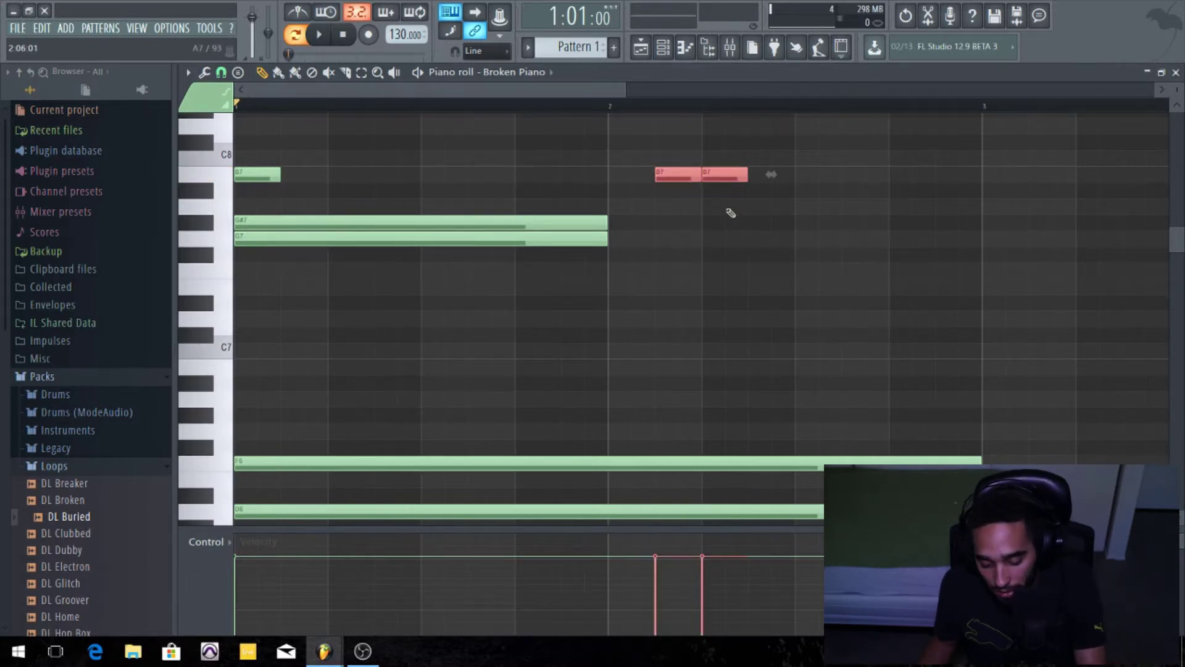
key("ctrl+g")
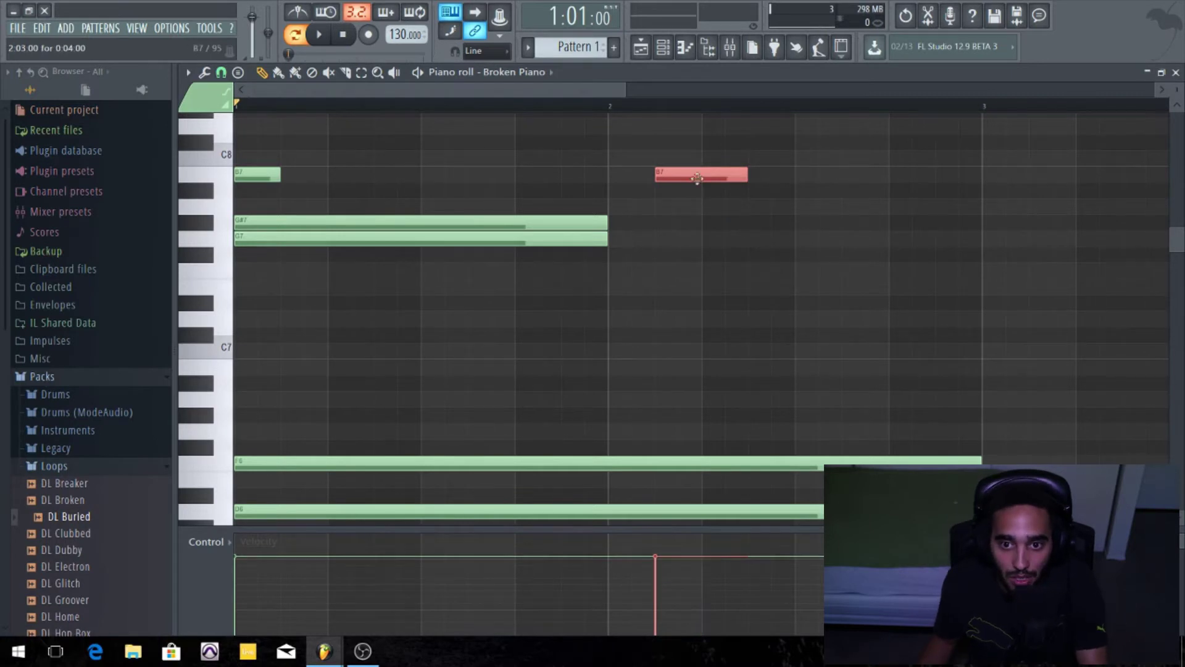
key("ctrl+d")
right_click(684, 175)
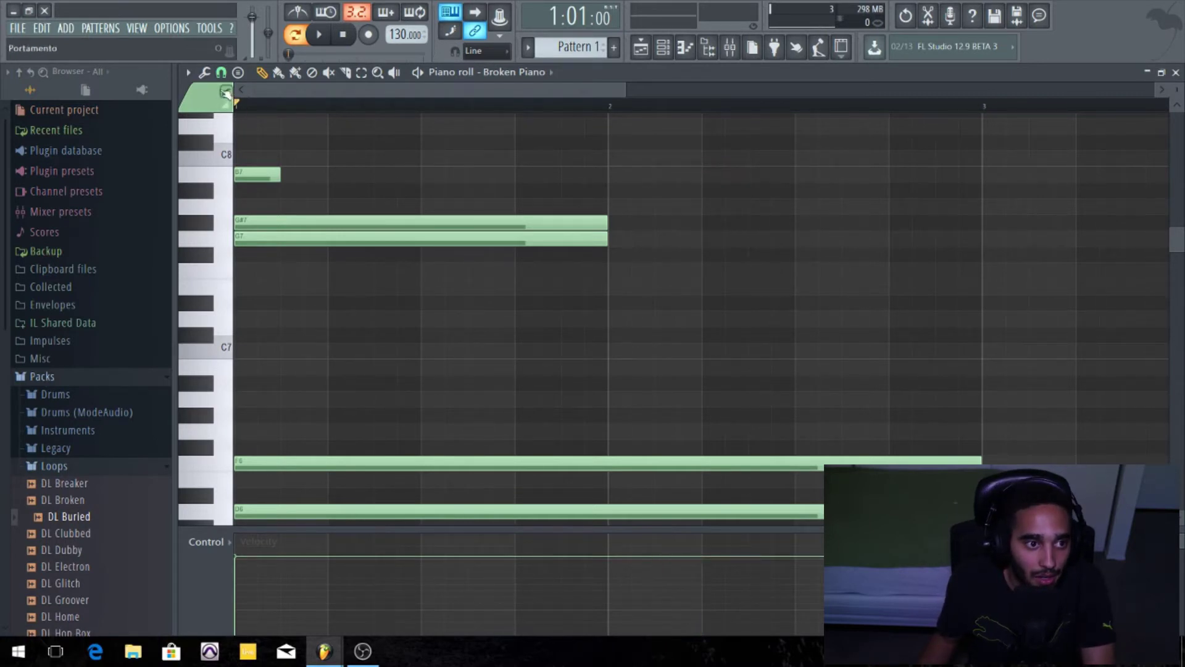
- Review the piano roll's file options for opening scores, importing MIDI and exporting, and remove the stray A#6 note
left_click(189, 73)
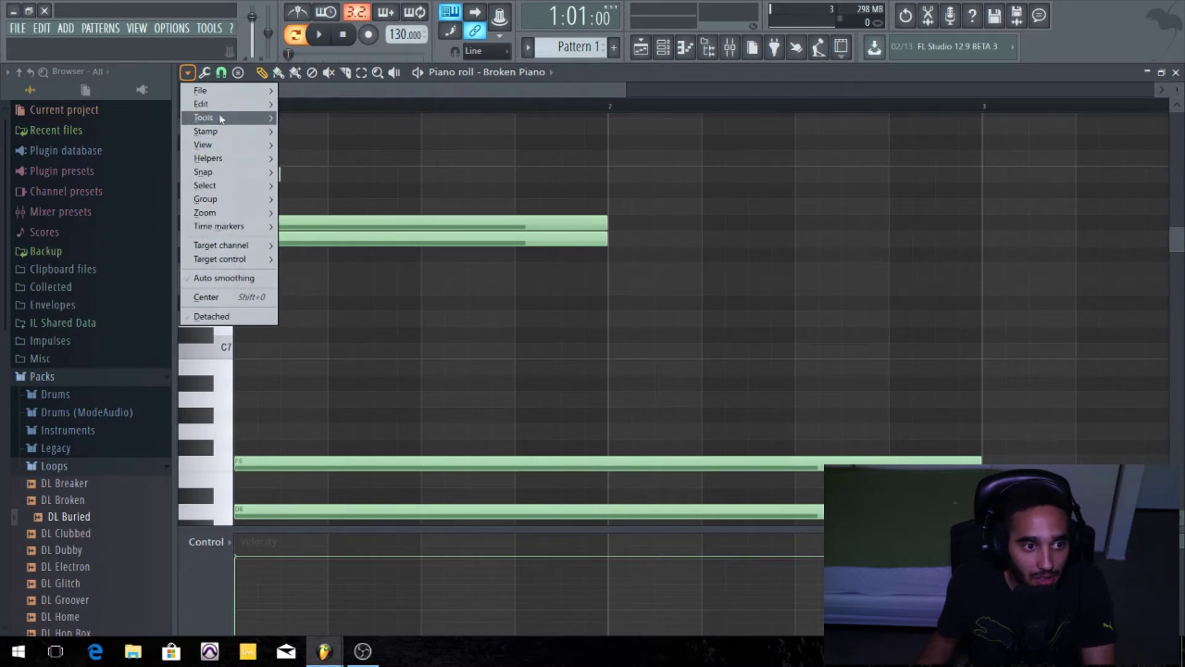
mouse_move(221, 94)
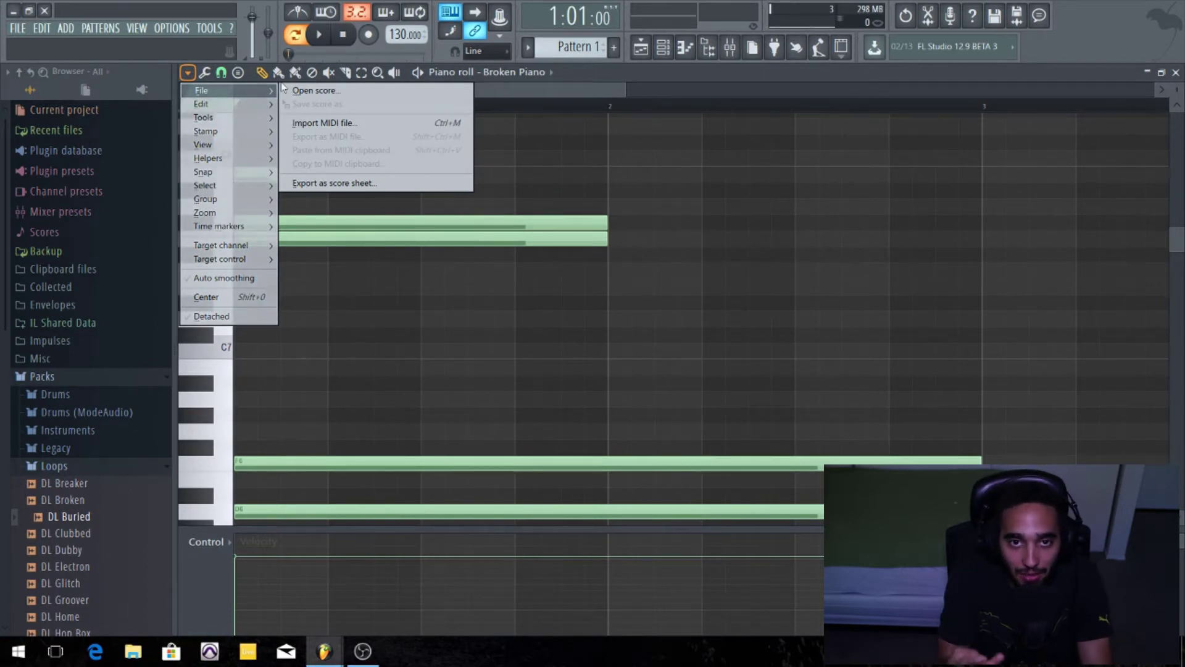
left_click(280, 319)
left_click(321, 382)
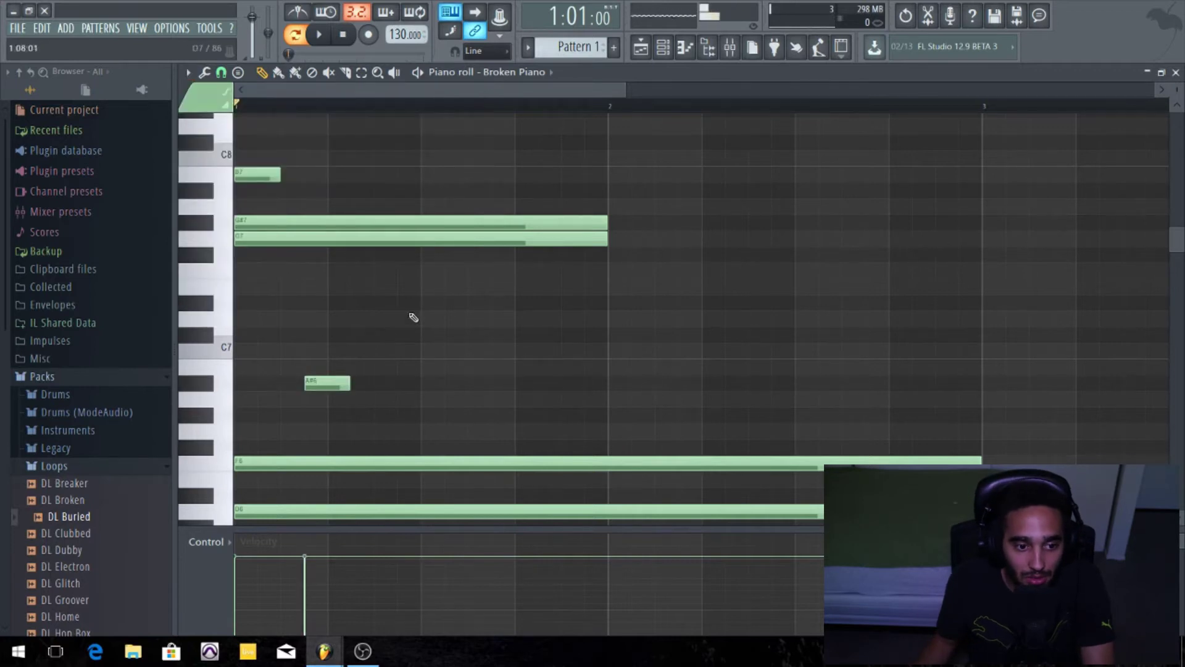
right_click(327, 382)
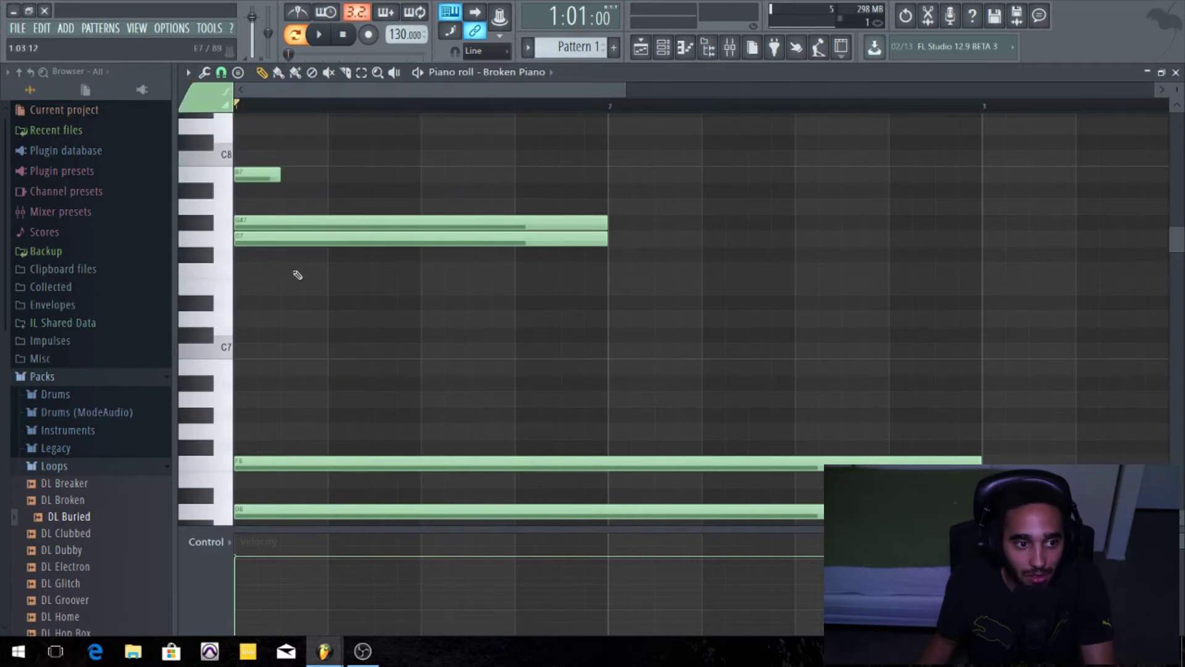
- Add automatic time markers at 1:05:00 and 1:09:00 on the piano roll timeline
left_click(189, 74)
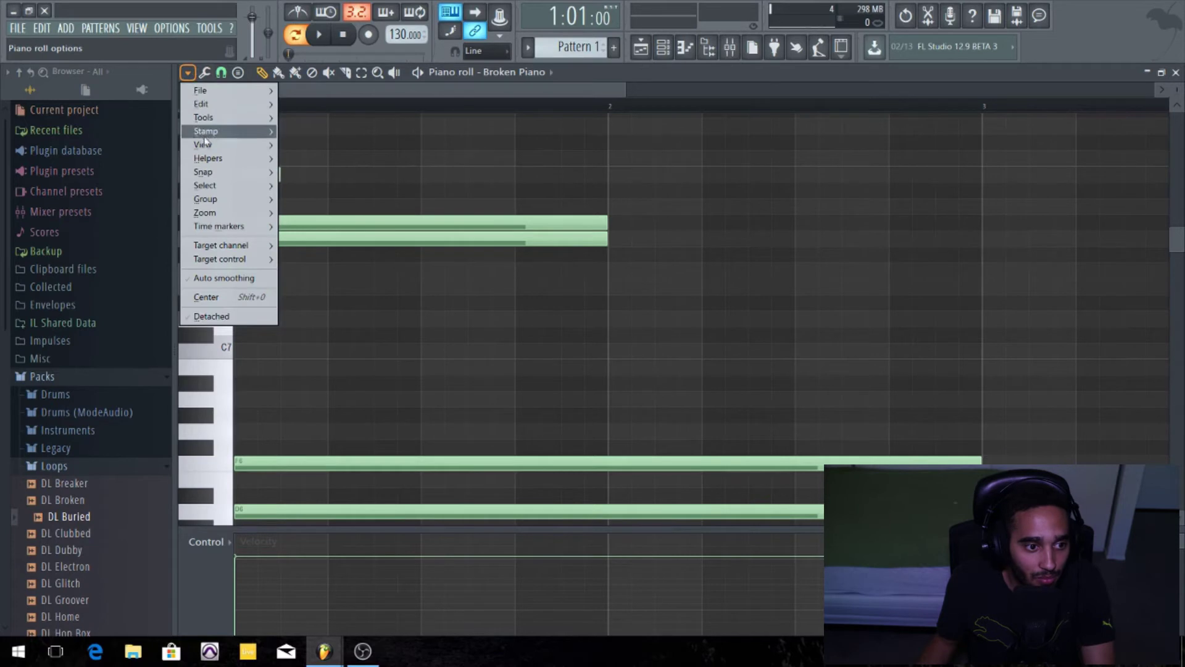
mouse_move(216, 158)
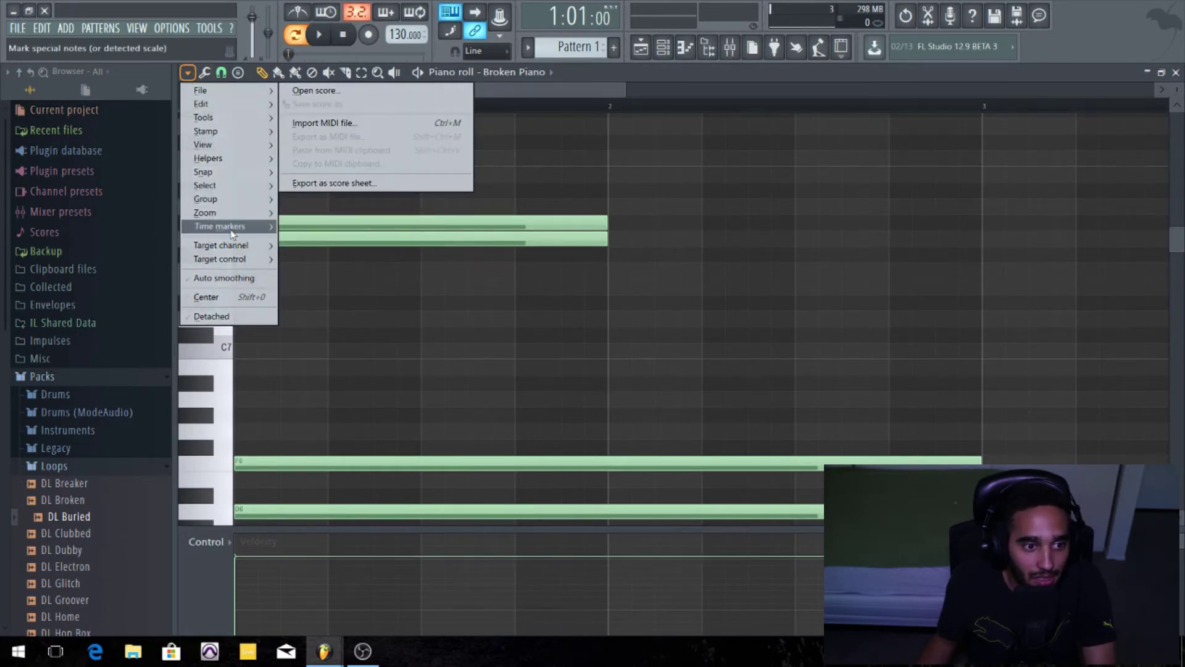
mouse_move(232, 226)
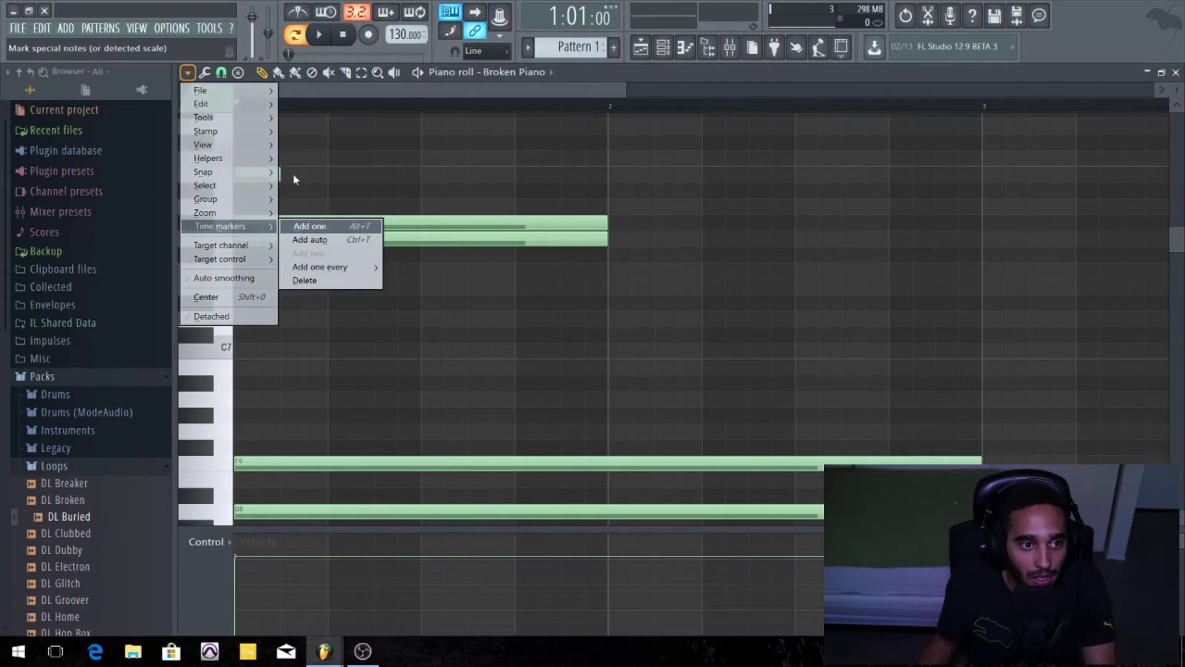
left_click(312, 110)
left_click(329, 105)
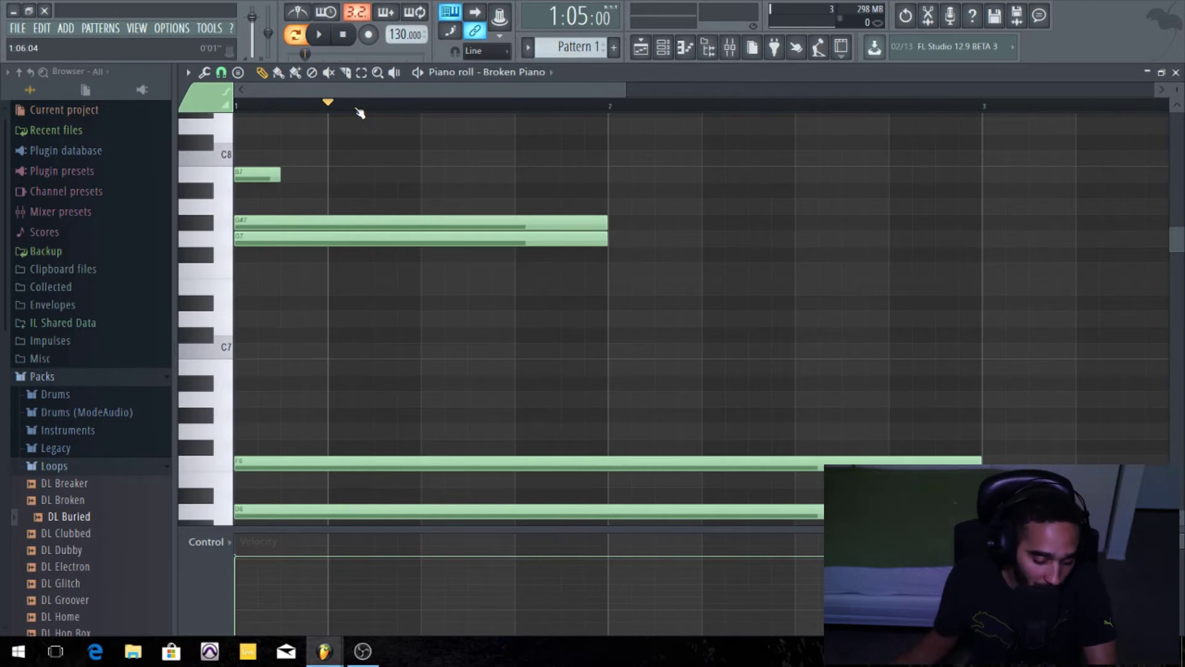
key("ctrl+t")
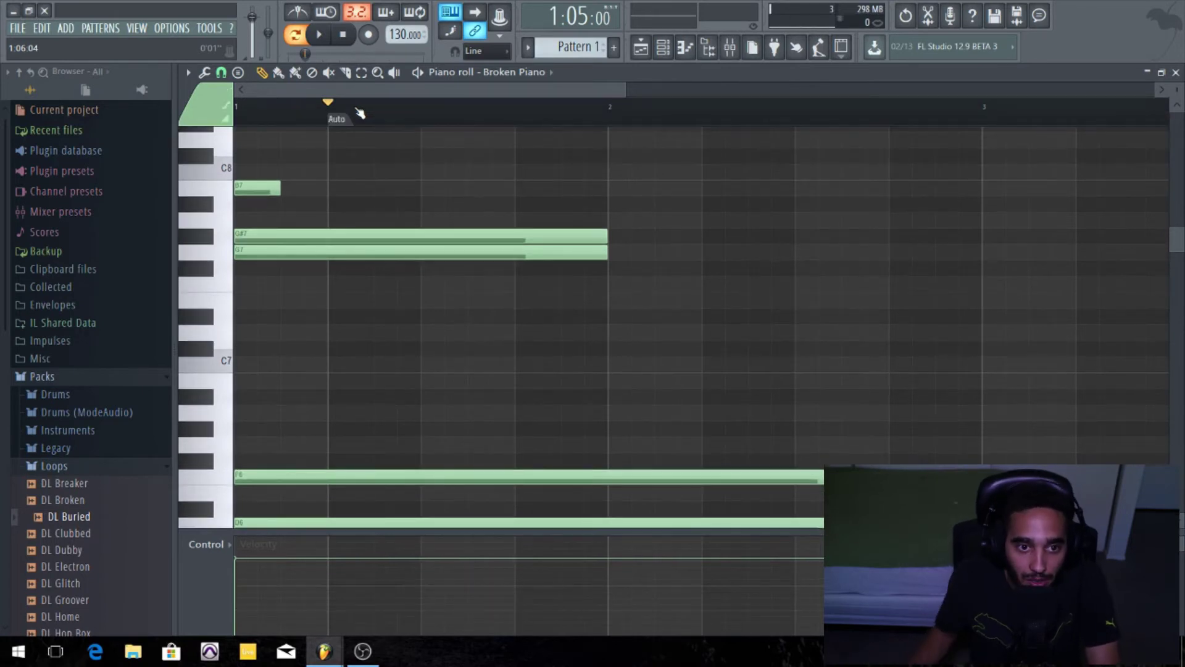
left_click(420, 125)
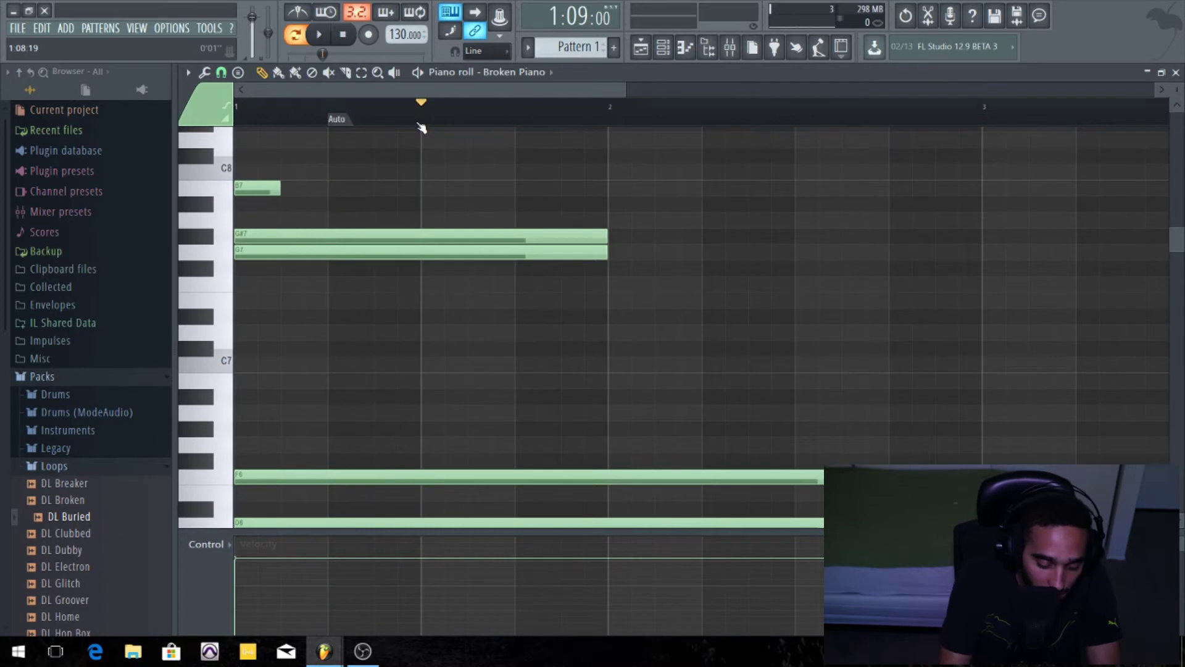
key("ctrl+t")
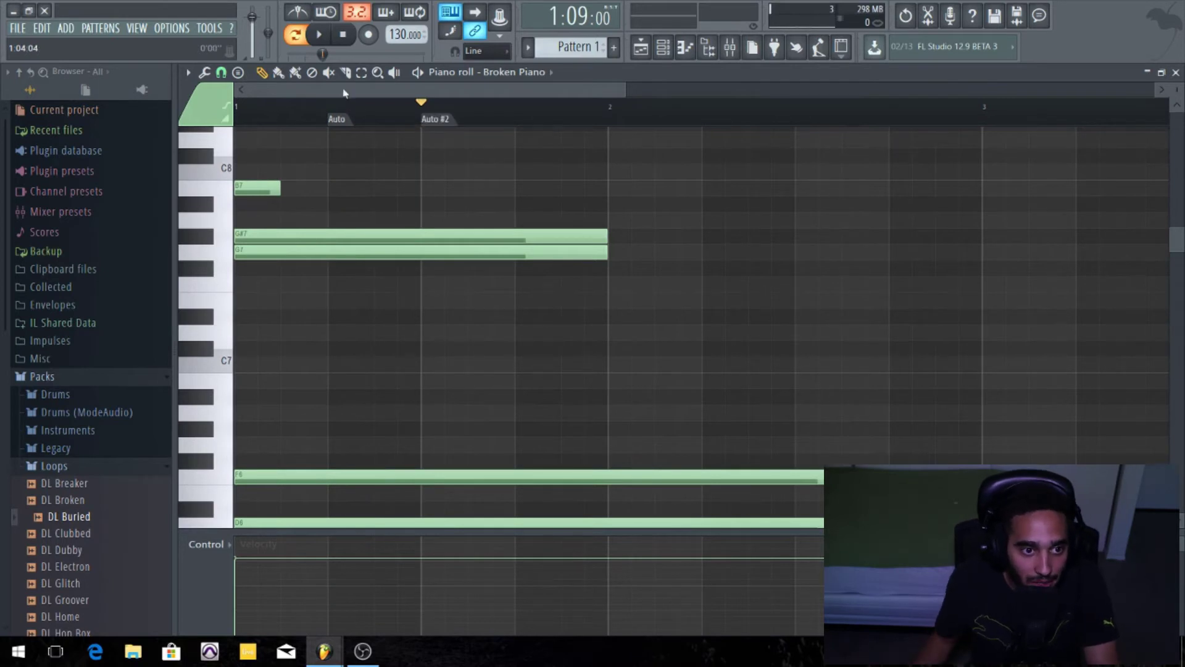
- Move the content right to the time marker at 1:05:00, and delete both time markers
left_click(344, 120)
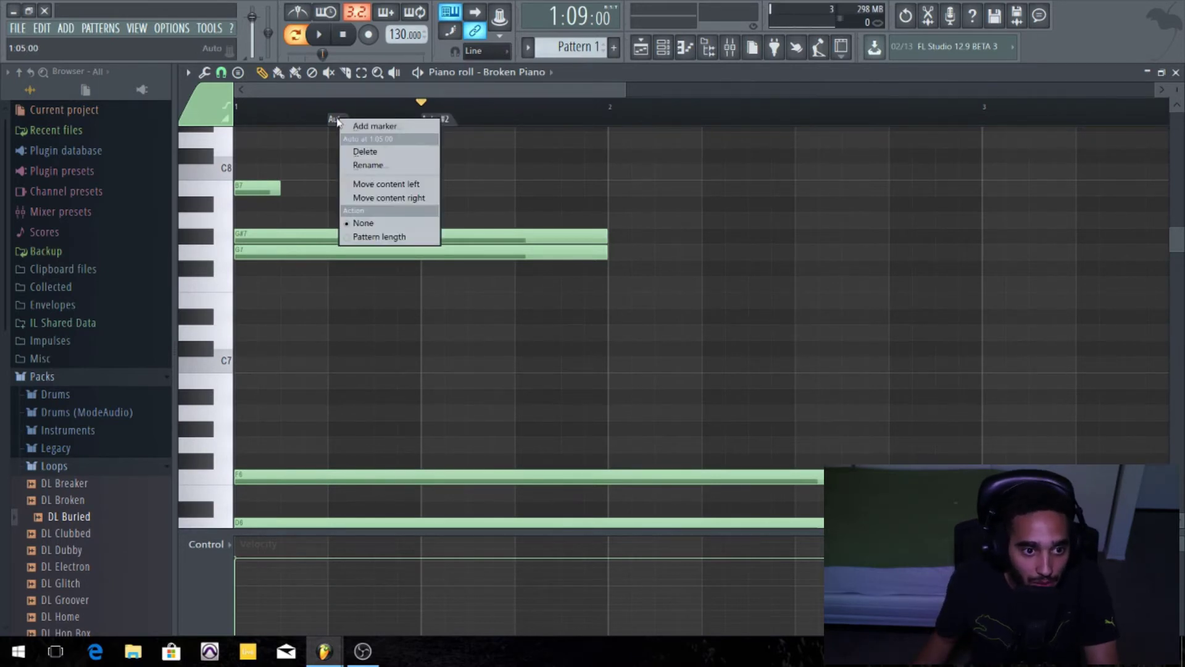
left_click(429, 186)
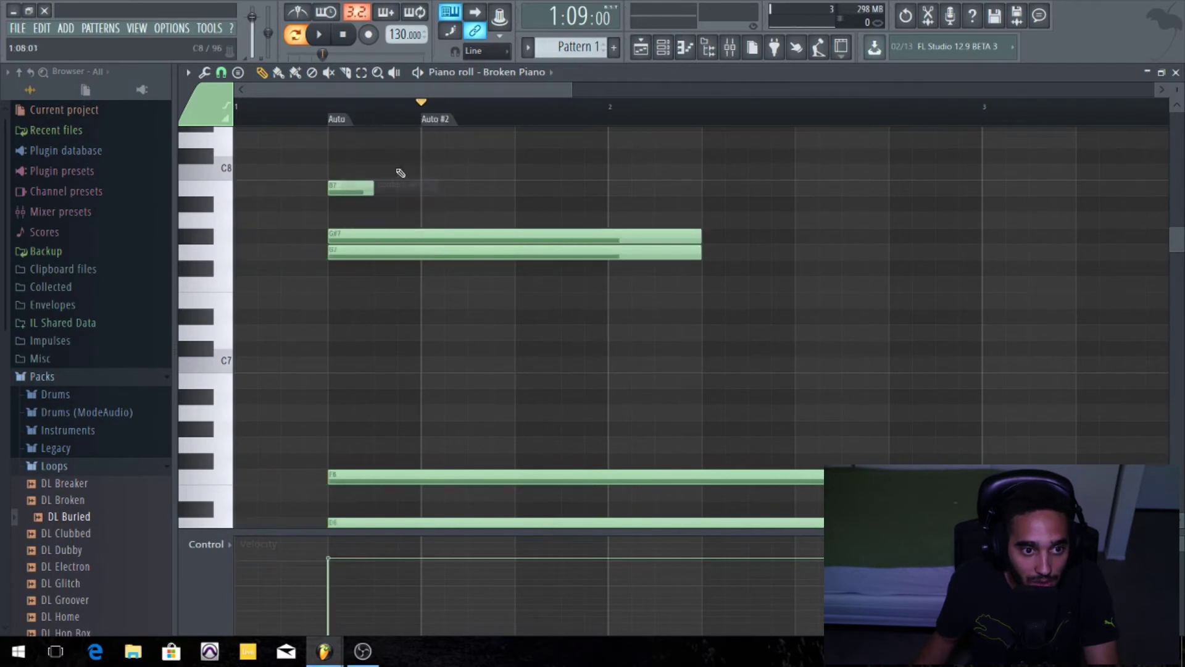
left_click(429, 121)
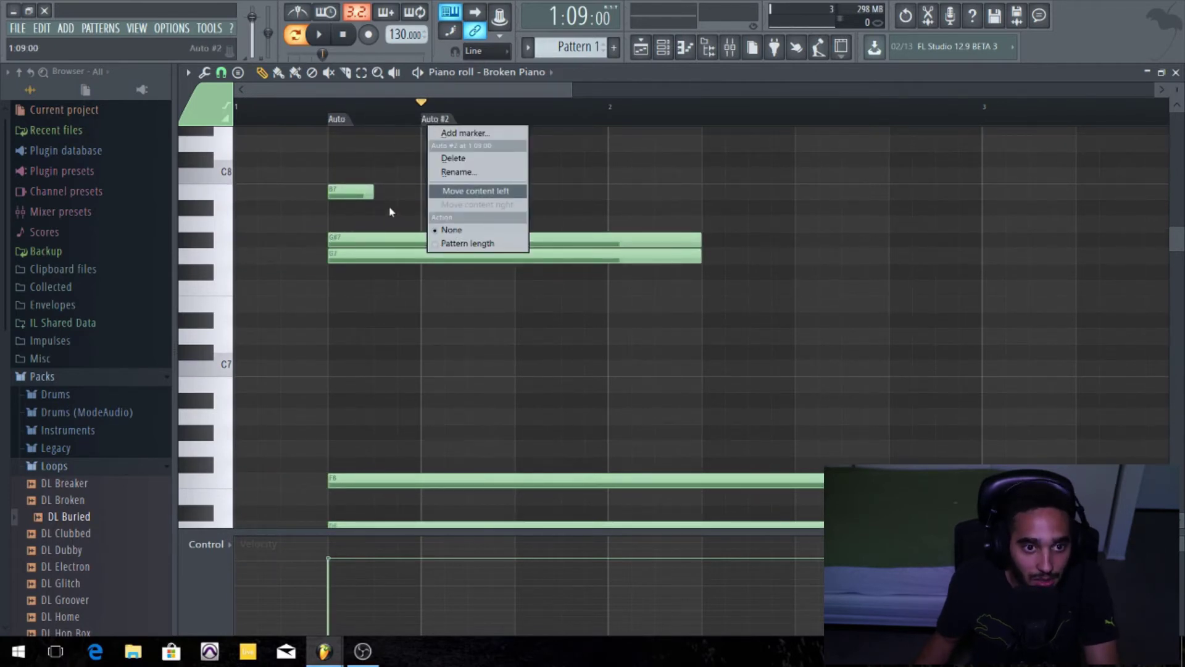
left_click(456, 159)
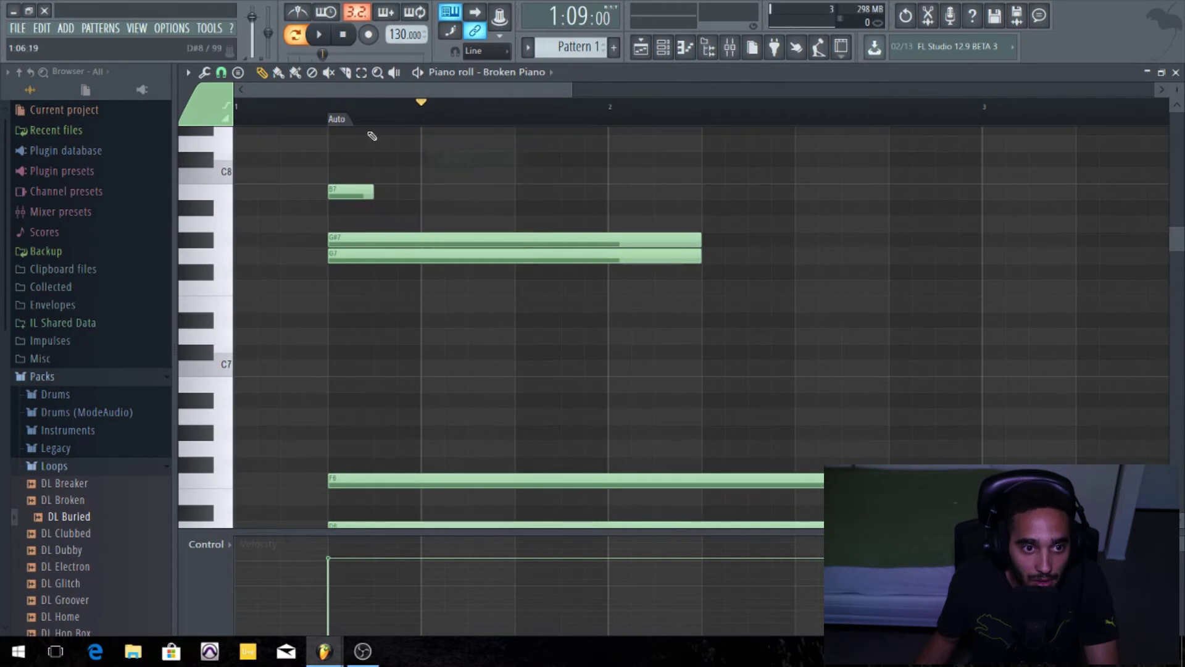
left_click(342, 126)
left_click(356, 158)
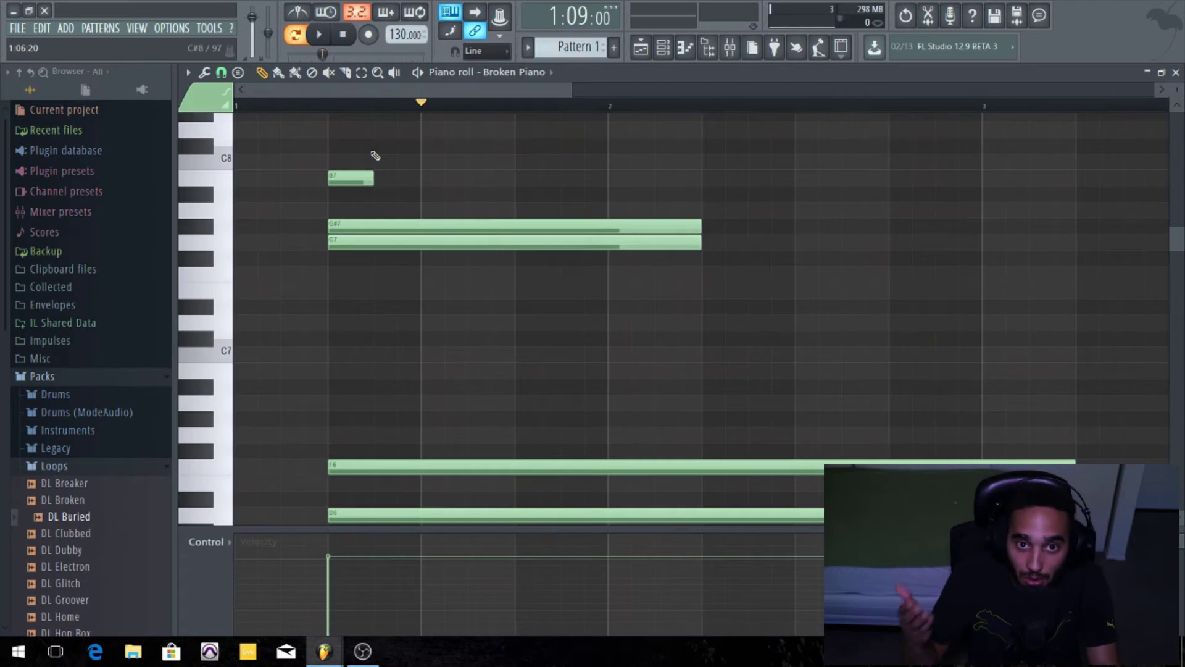
- Move all notes one beat earlier to the start of bar 1 and deselect them without leaving a stray note
key("ctrl+a")
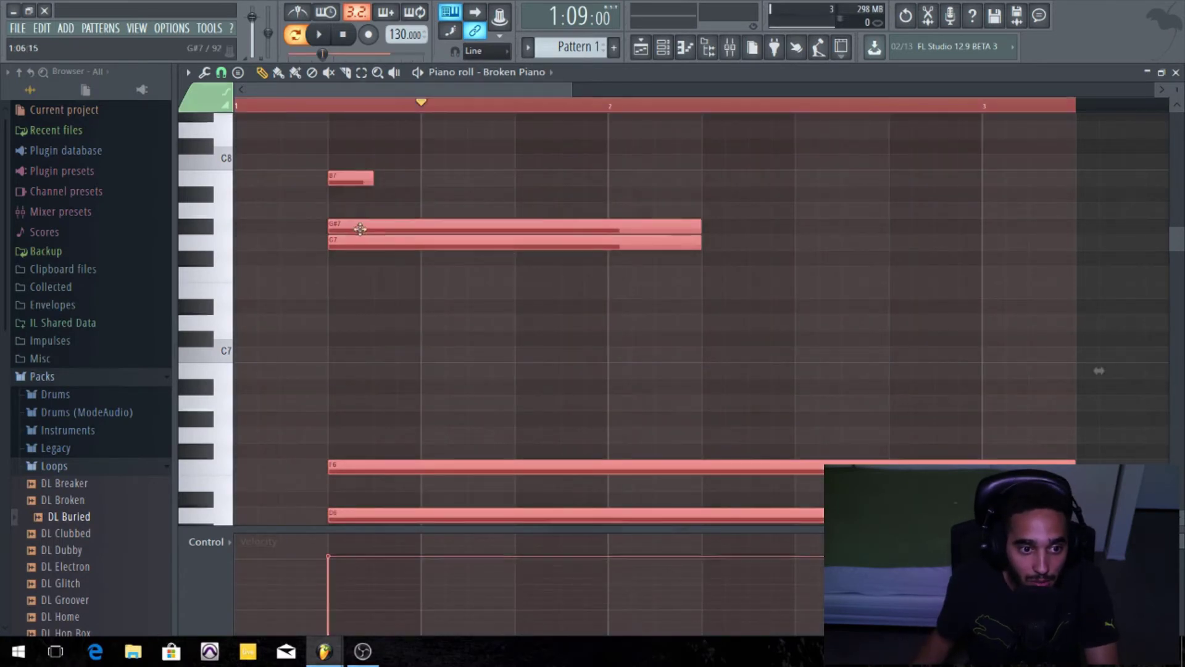
left_click_drag(367, 233, 273, 232)
left_click(408, 210)
right_click(436, 210)
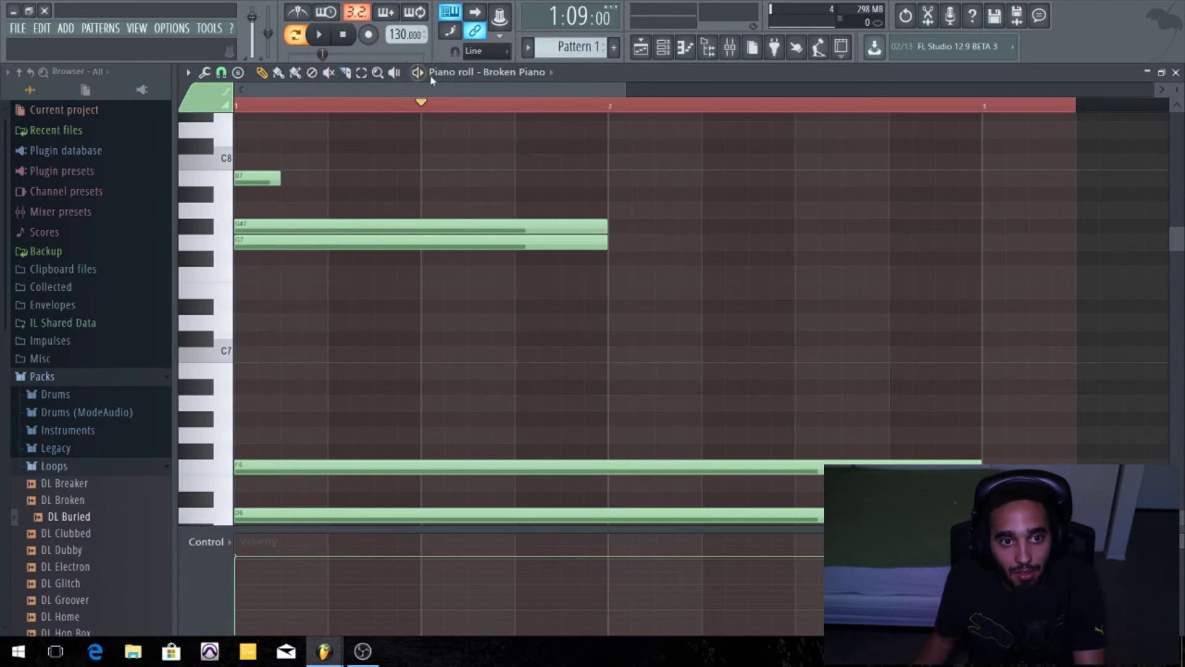
- Review the piano roll's channel list and the note property and channel control options for the control lane
left_click(522, 79)
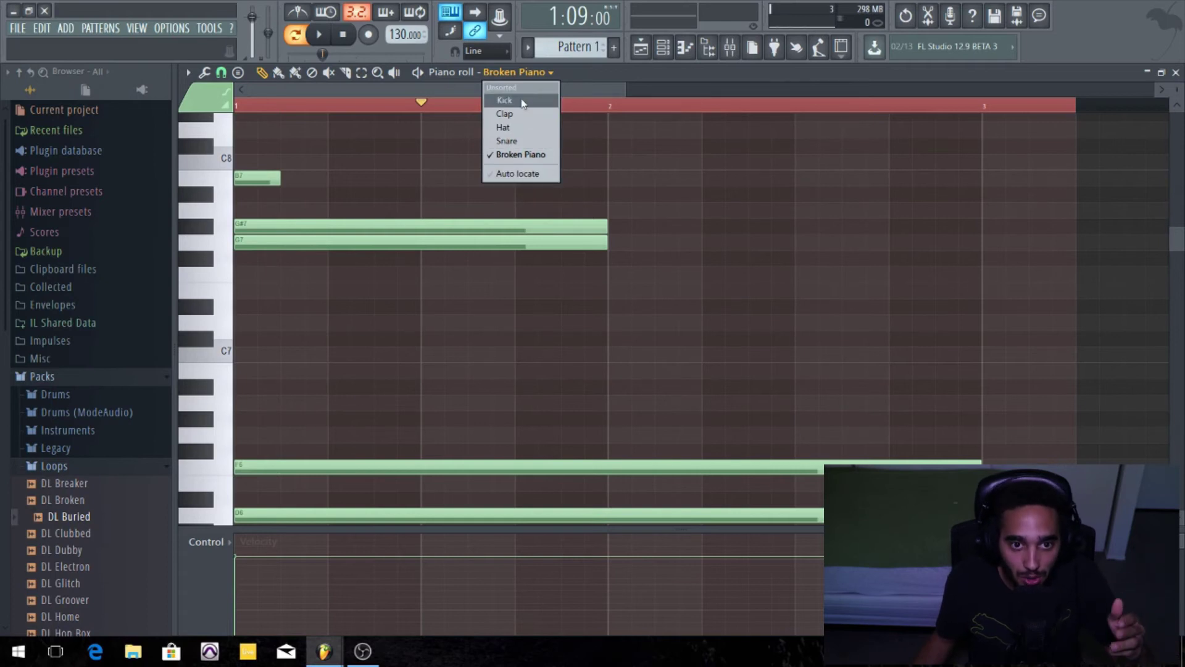
left_click(213, 540)
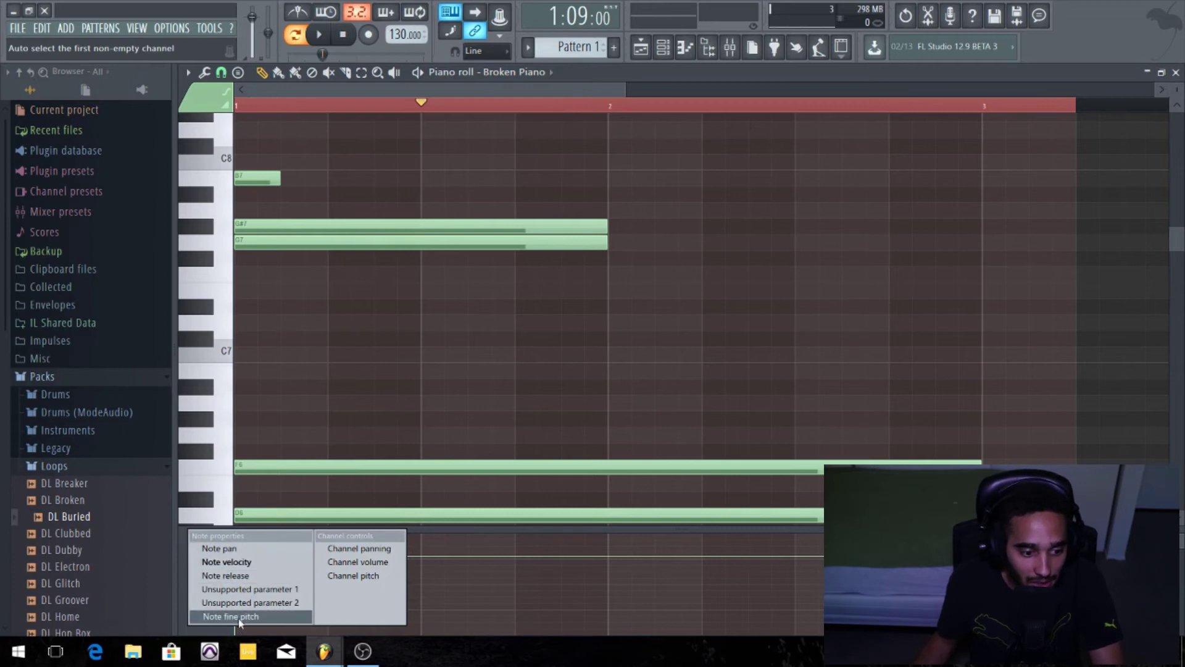
left_click(183, 545)
- Select the chord notes from B7 down to D6 and try lowering their velocity
left_click_drag(265, 154, 731, 526)
mouse_move(245, 564)
left_mouse_down()
mouse_move(247, 589)
mouse_move(246, 565)
left_mouse_up()
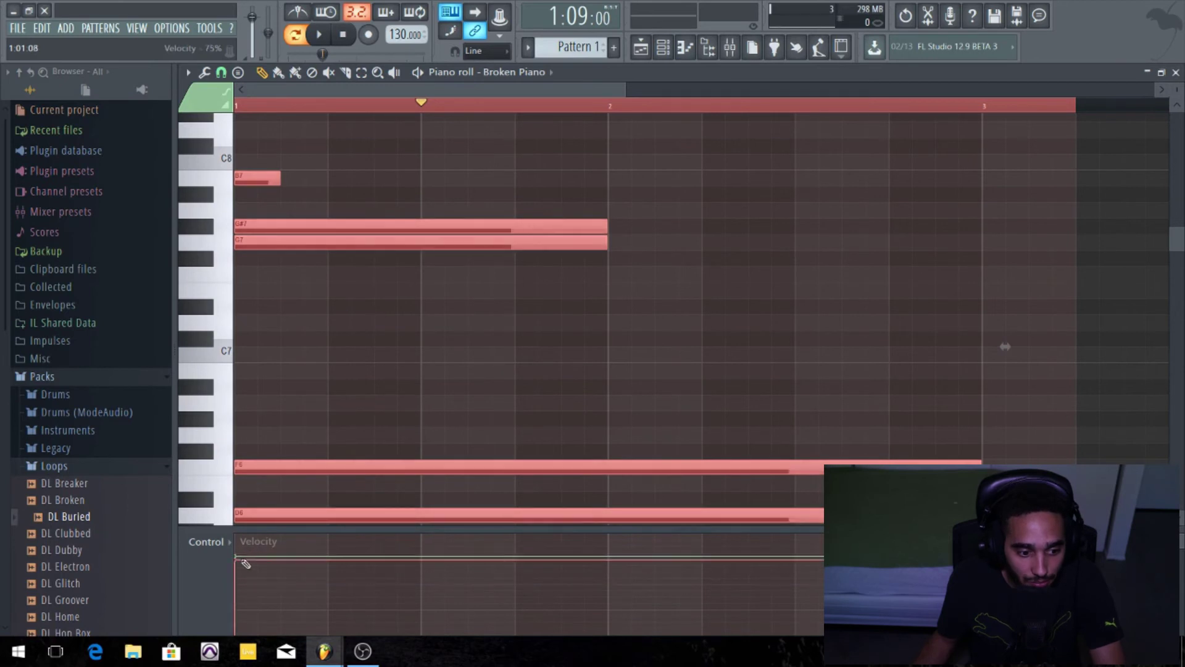
scroll(345, 370, "up", 3)
scroll(348, 368, "down", 7)
scroll(321, 309, "down", 4)
scroll(312, 302, "up", 4)
mouse_move(275, 591)
left_mouse_down()
mouse_move(254, 603)
mouse_move(253, 560)
mouse_move(263, 602)
left_mouse_up()
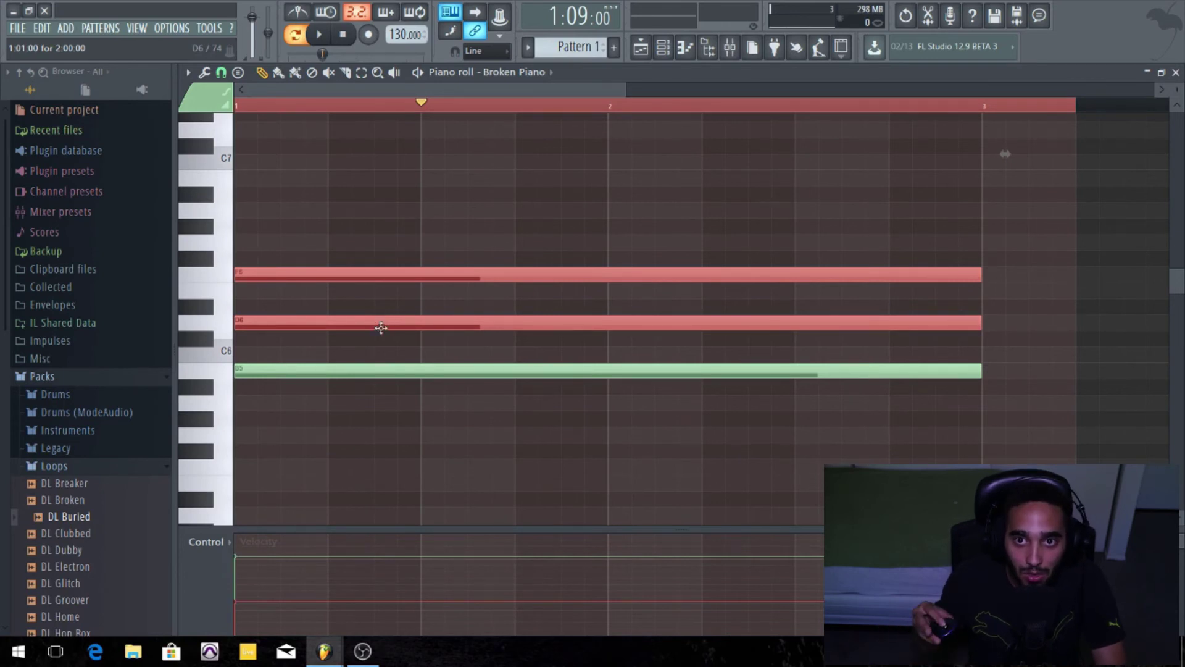
- Vary the velocity of the selected chord notes, including F6 and D6, up and down
scroll(382, 324, "down", 2)
scroll(379, 328, "up", 2)
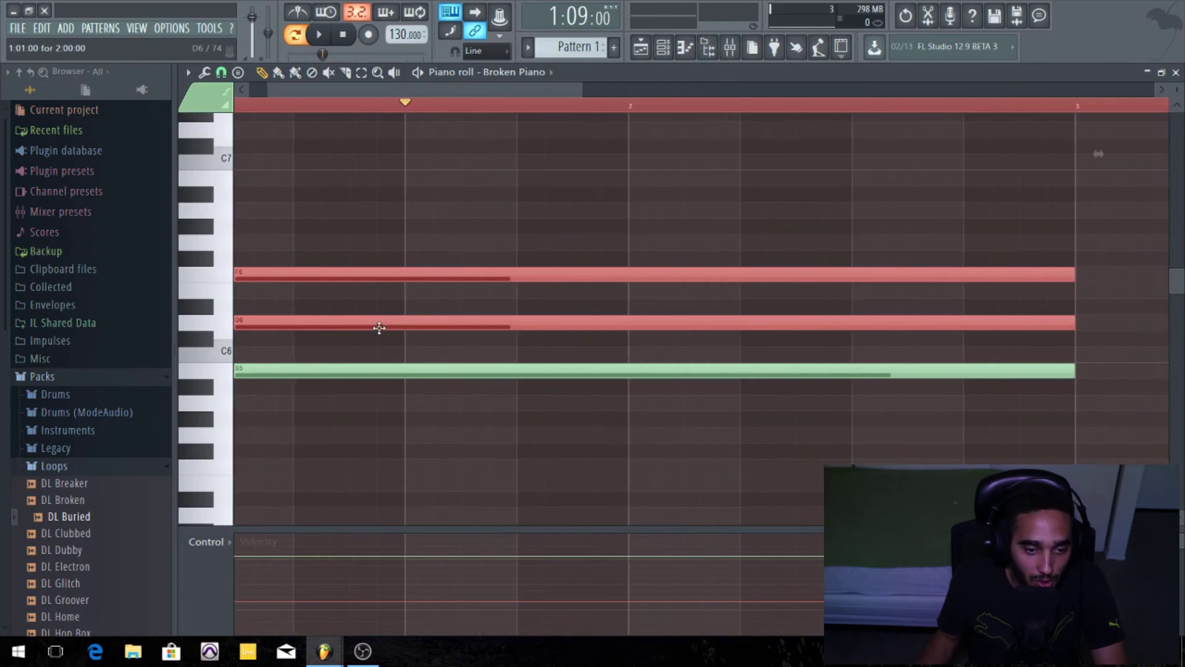
scroll(379, 328, "up", 10)
scroll(379, 328, "down", 6)
scroll(379, 328, "up", 5)
scroll(379, 328, "down", 1)
scroll(379, 328, "down", 7)
scroll(379, 328, "up", 6)
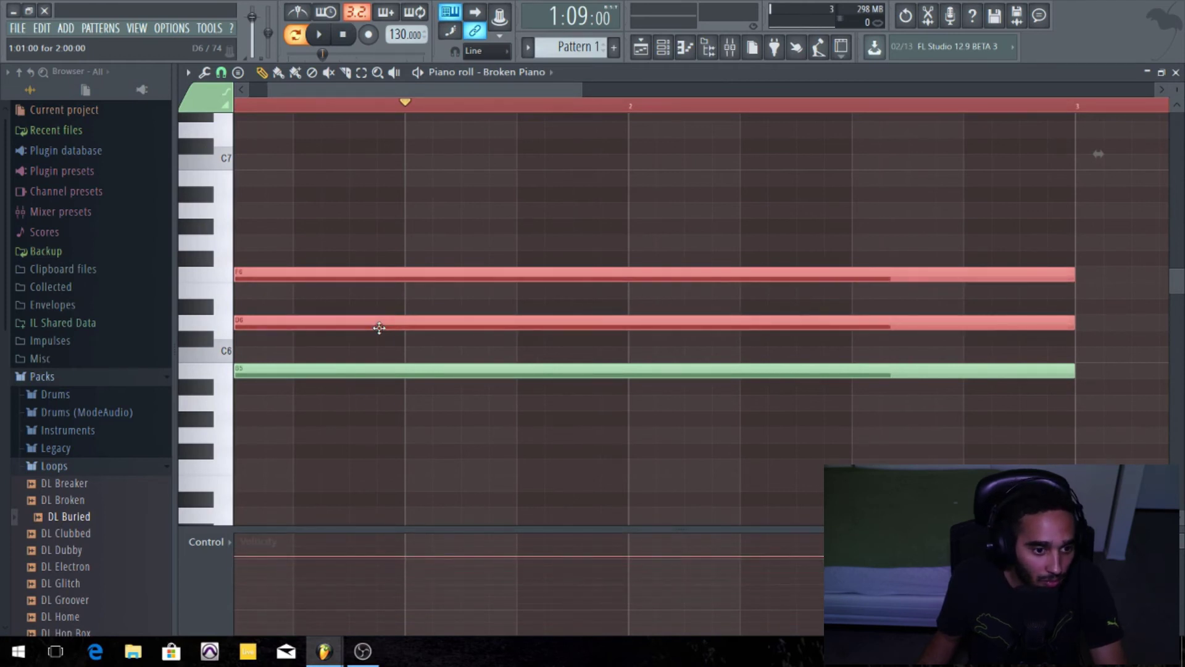
scroll(379, 328, "down", 6)
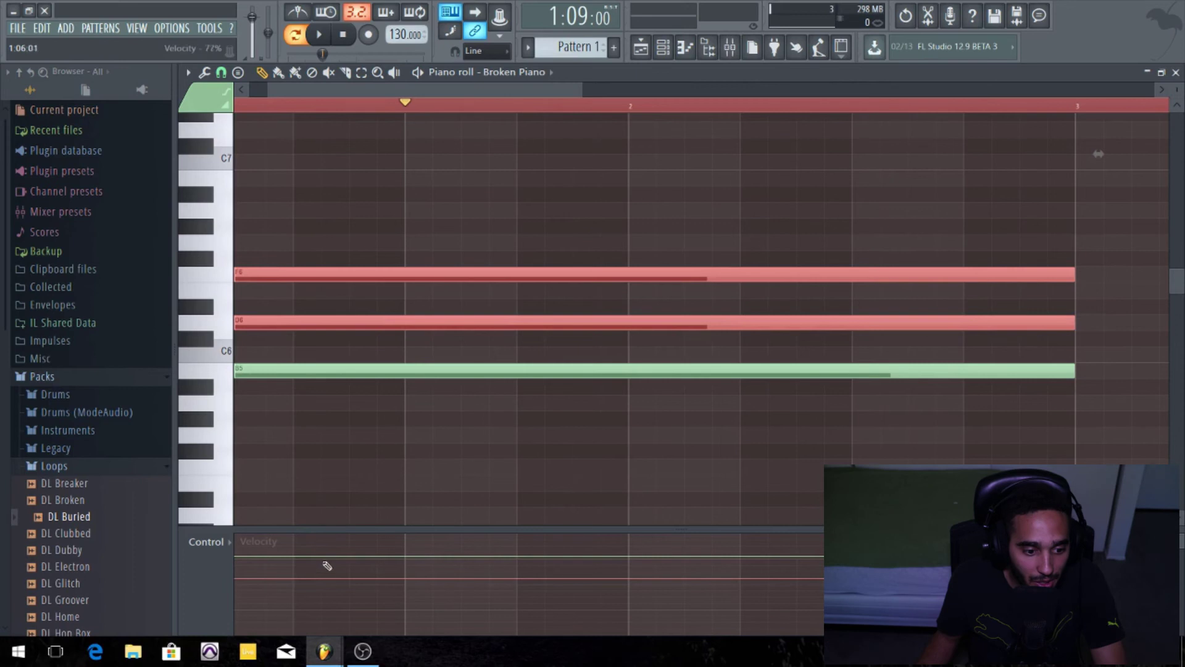
- Remove the stray D#7 note and return the chord notes' velocity to the same level as B5
left_click(417, 118)
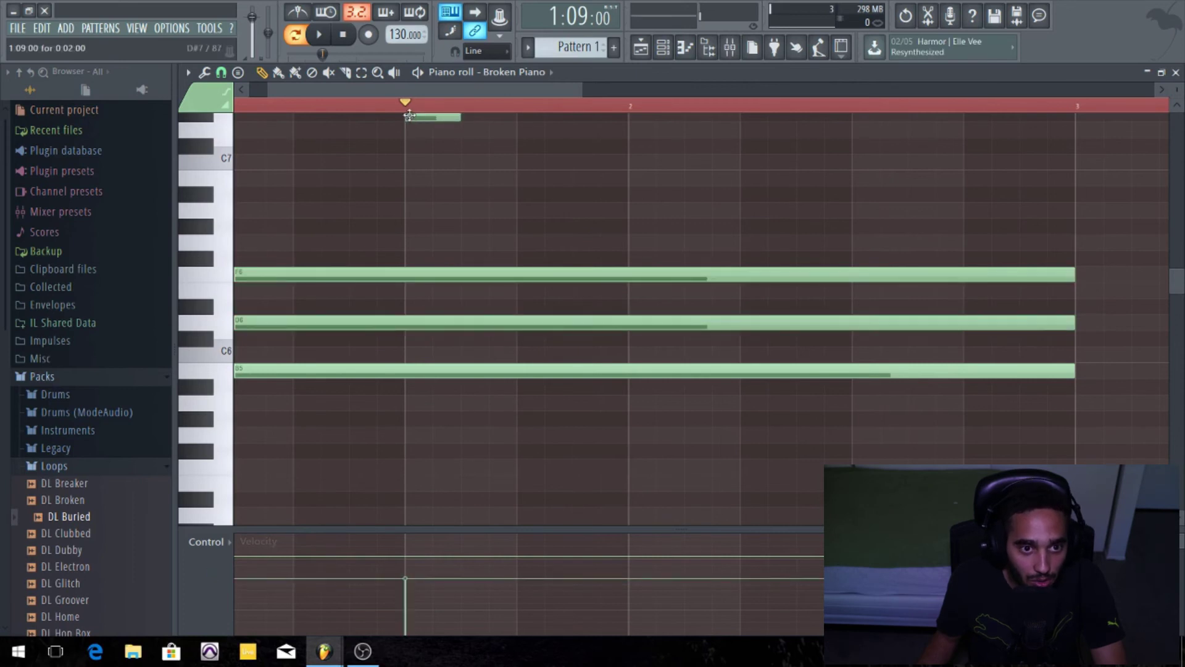
right_click(417, 117)
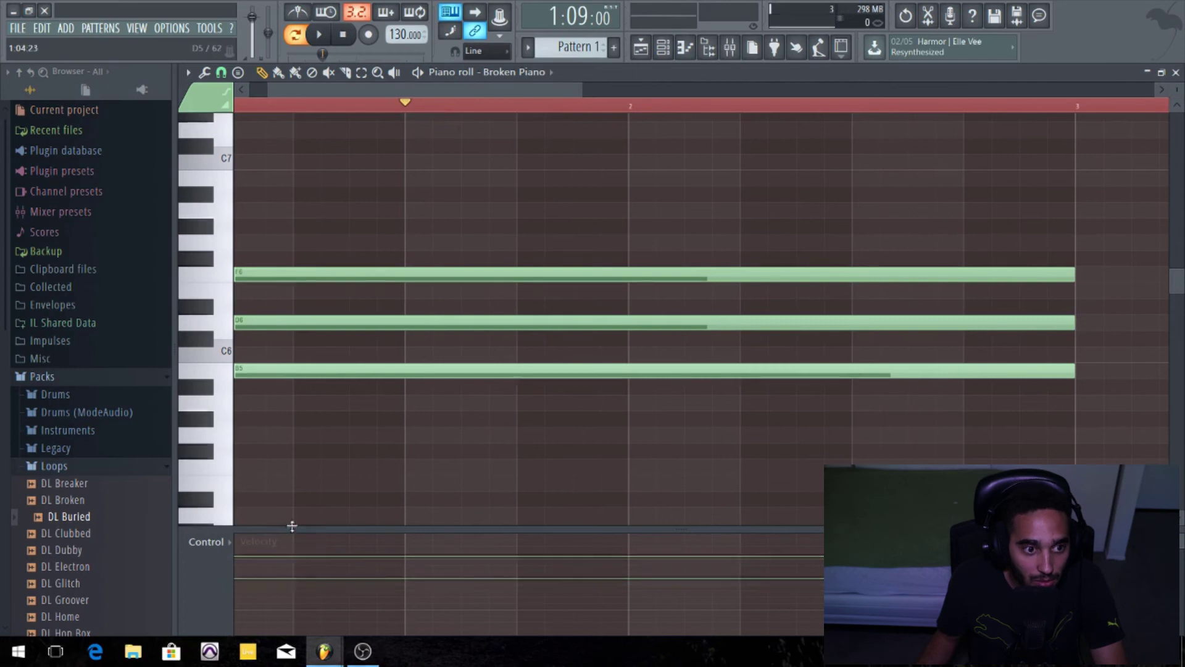
left_click_drag(308, 187, 1000, 156)
left_click(248, 584)
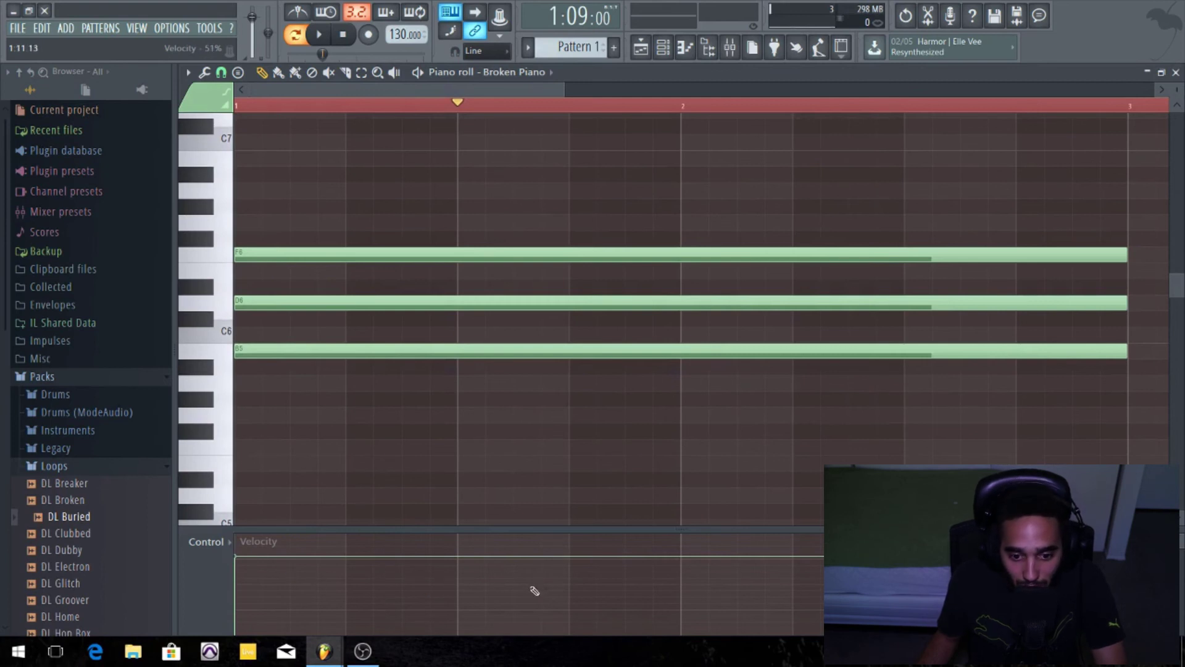
- Add five short notes below the chord across bars 1 and 2: G5, D#5, E5 and two F5
left_click(420, 415)
left_click(645, 480)
left_click(812, 461)
left_click(922, 447)
left_click(1050, 446)
left_click(906, 592)
left_click(636, 602)
left_click(408, 576)
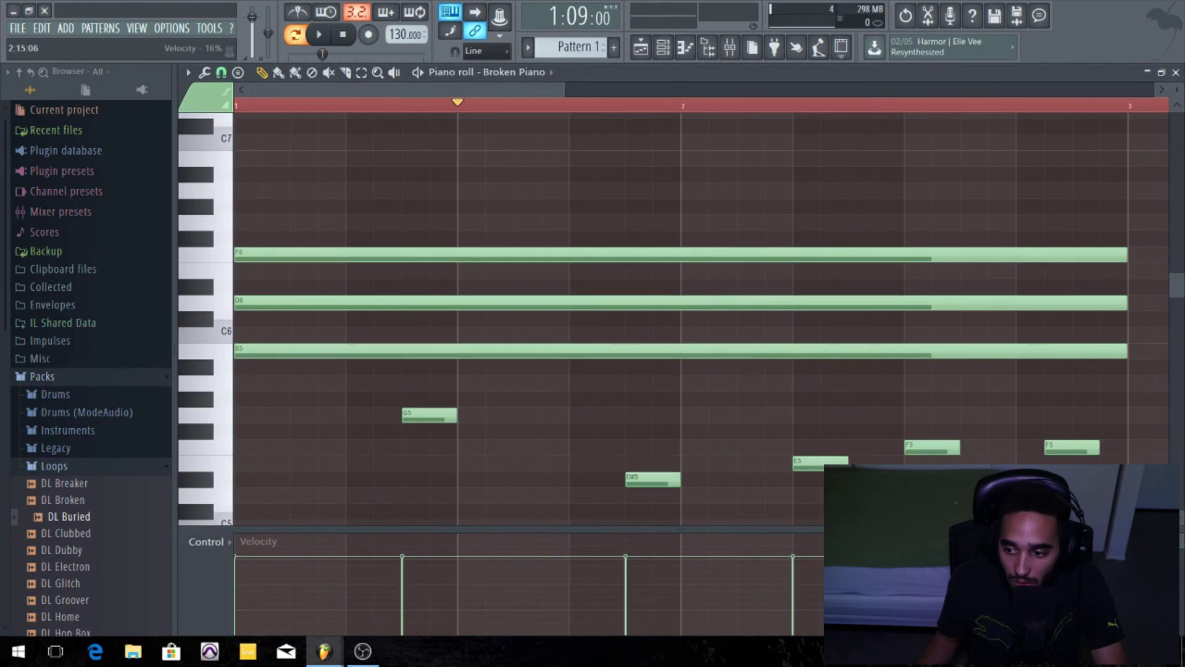
scroll(556, 556, "right", 2)
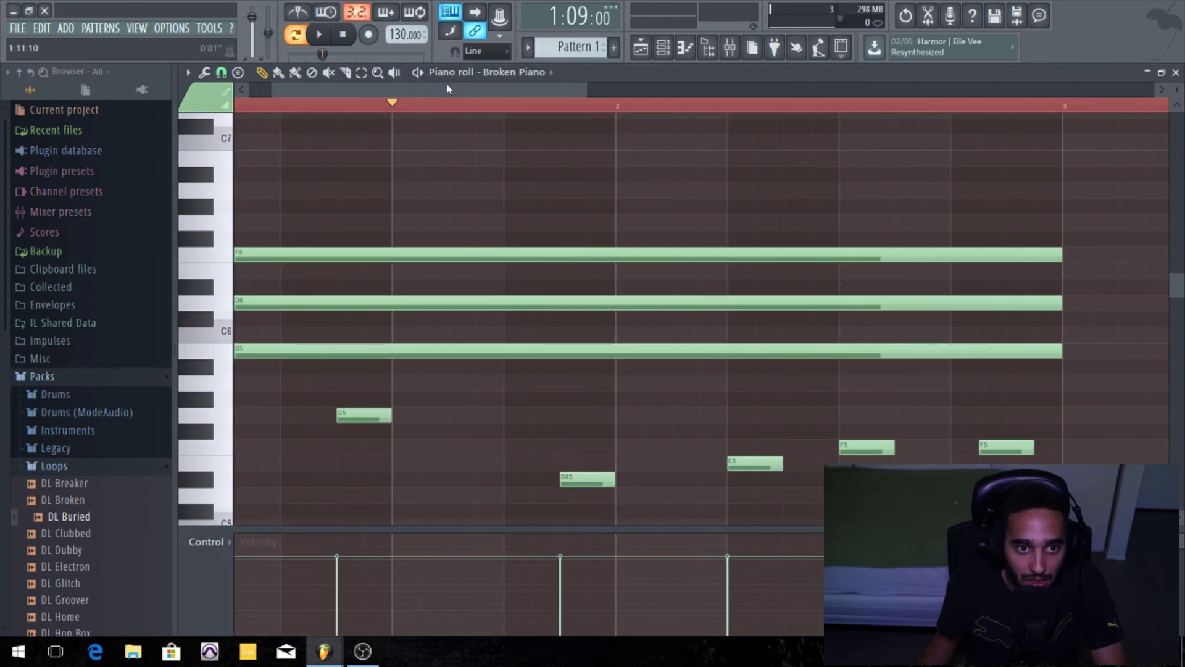
scroll(431, 90, "left", 2)
- Select the F6, D6, B5 and G5 notes and try varying their velocity together
left_click(198, 546)
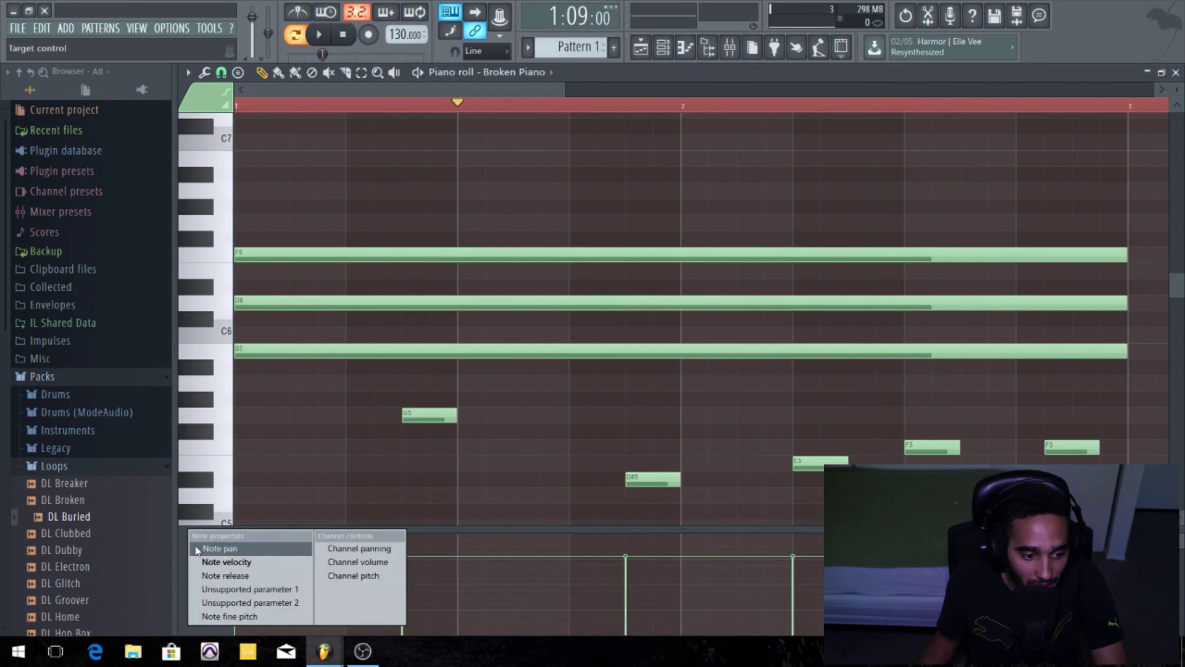
left_click(444, 249)
left_click_drag(401, 185, 507, 416)
scroll(415, 256, "down", 3)
scroll(415, 257, "down", 5)
scroll(415, 257, "up", 5)
scroll(415, 257, "down", 5)
scroll(415, 257, "up", 5)
scroll(415, 257, "up", 4)
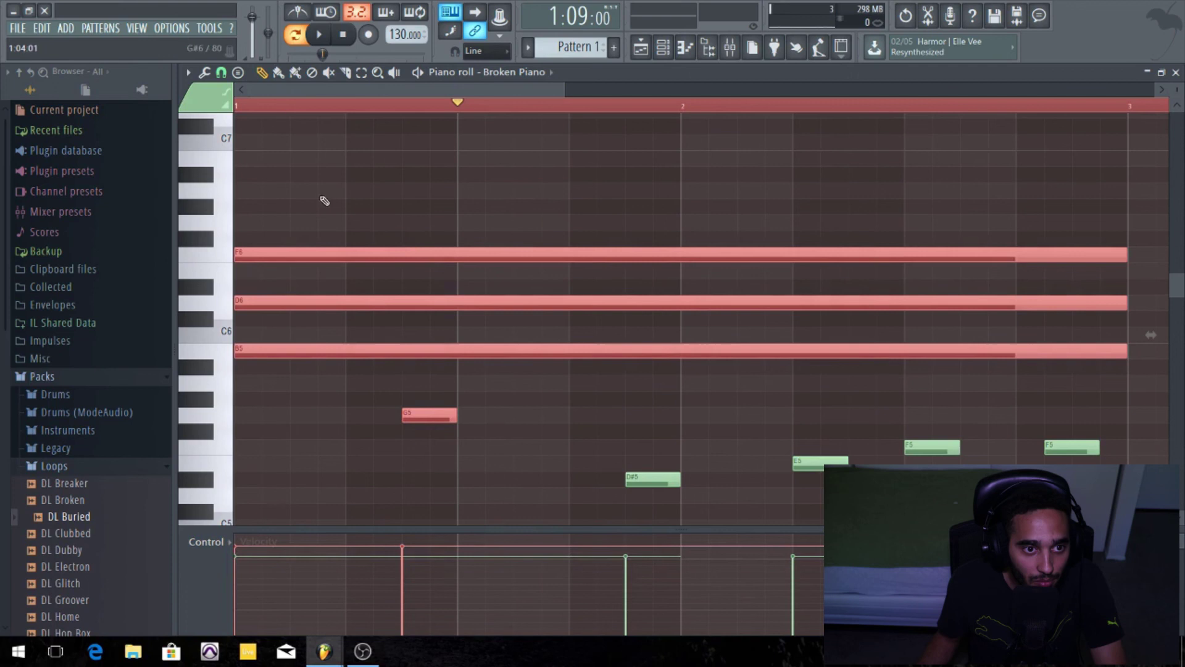
- Place a short note just above C7 at 1:05:00 and review the control lane's note and channel control options
left_click(341, 120)
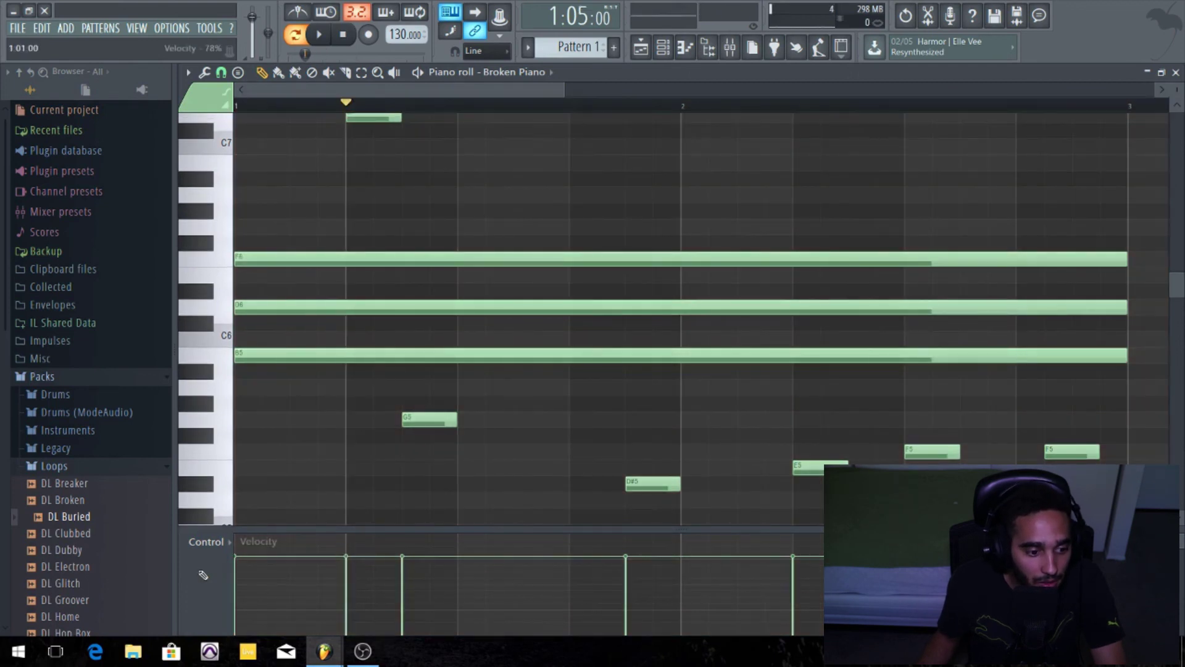
left_click(207, 542)
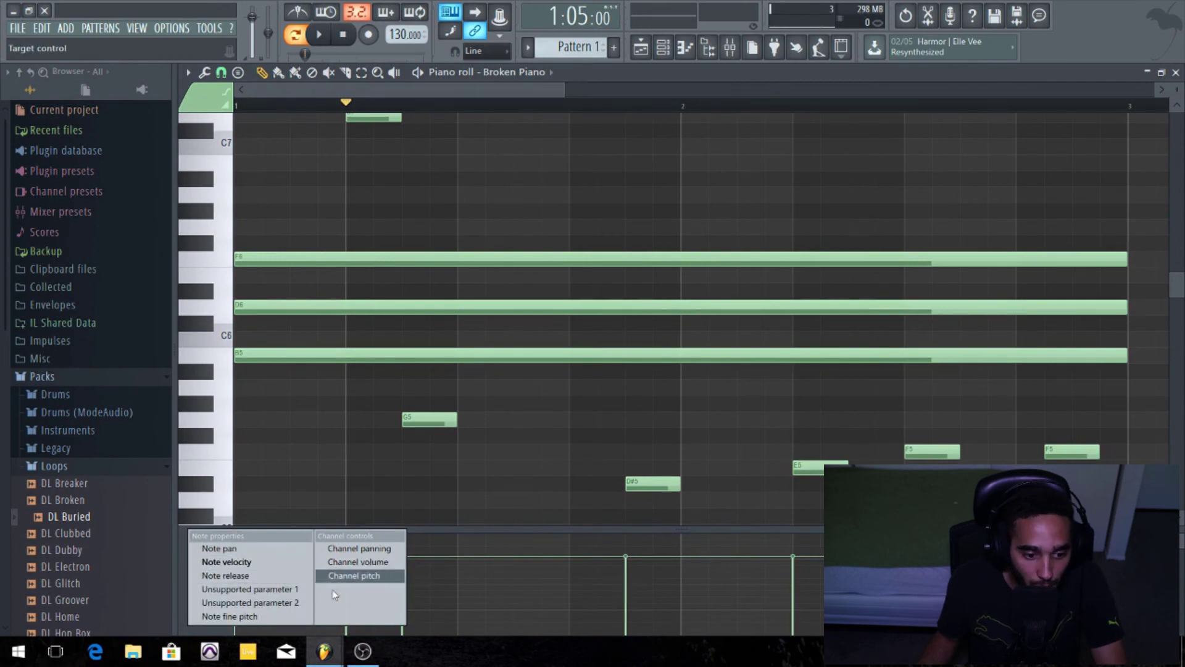
left_click(183, 547)
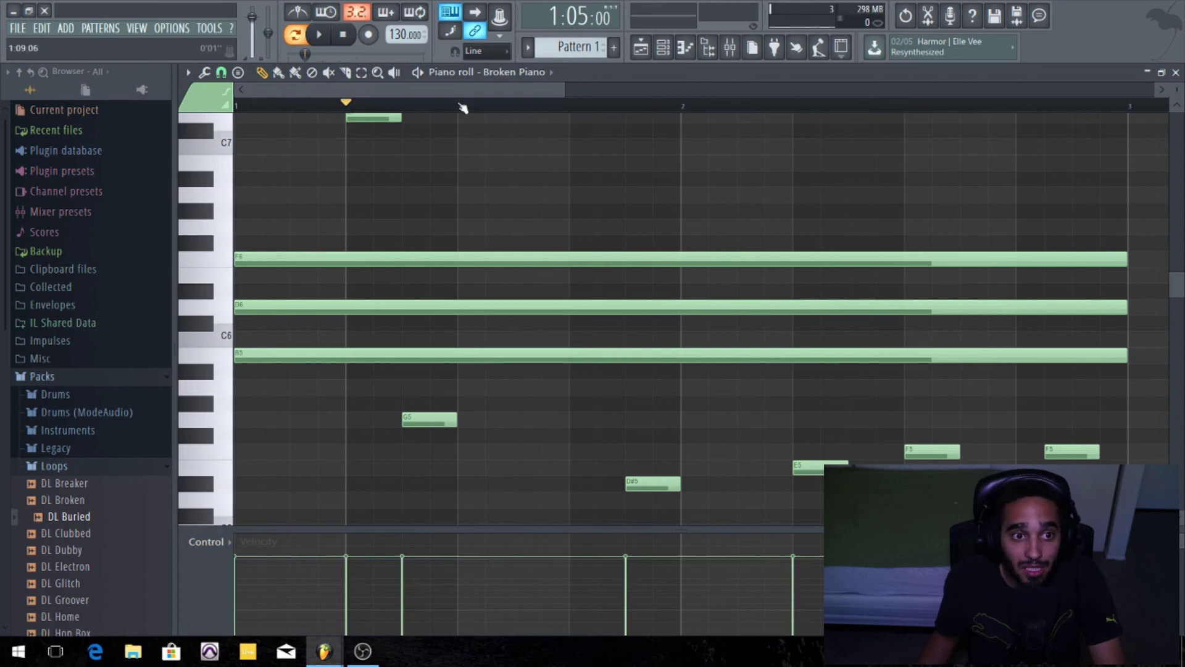